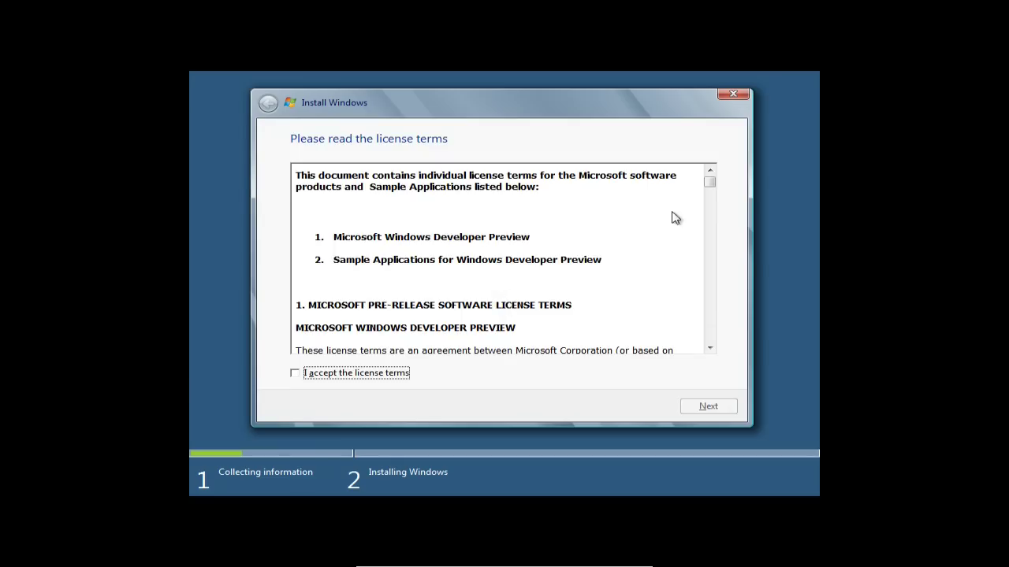
# Step: Accept the license terms and start a Custom (advanced) installation on Disk 0 Unallocated Space
pyautogui.moveTo(710, 186); pyautogui.dragTo(725, 349)
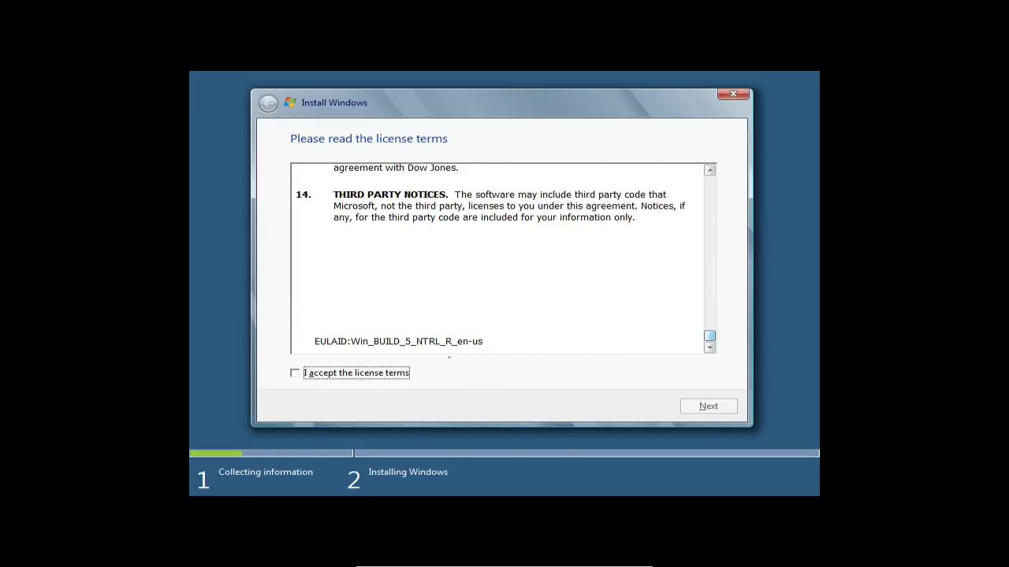
pyautogui.click(330, 383)
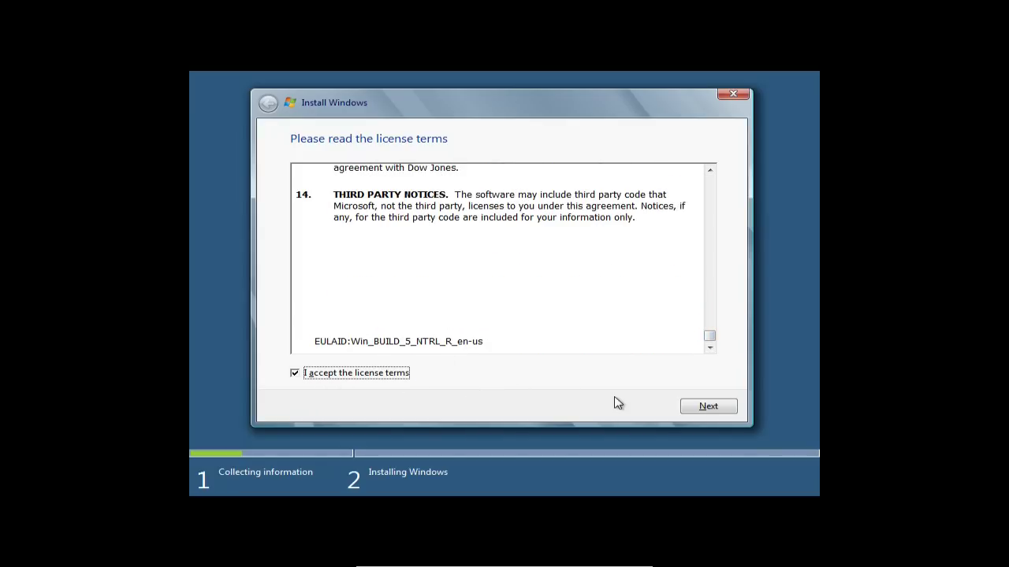
pyautogui.click(698, 409)
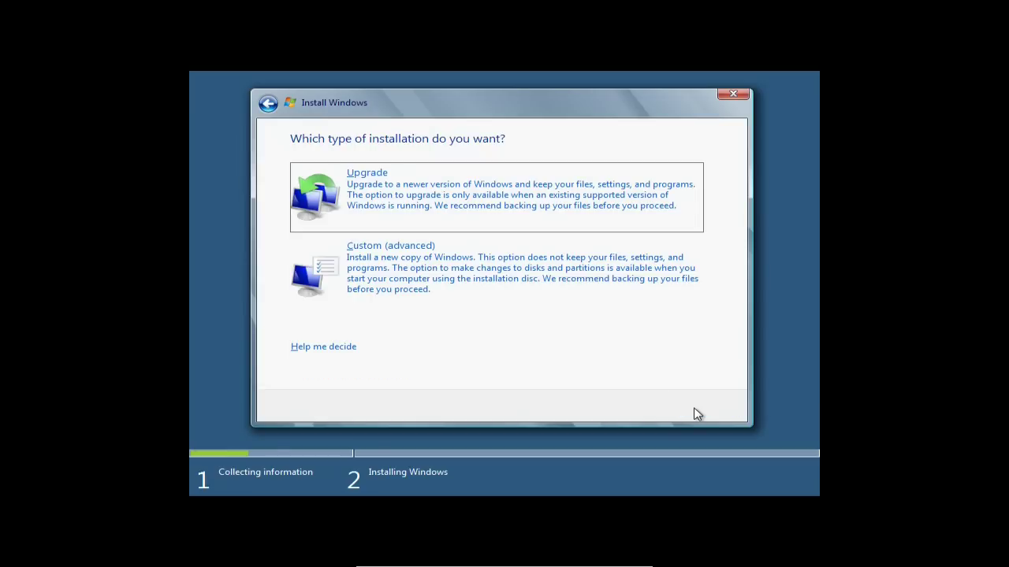
pyautogui.click(593, 286)
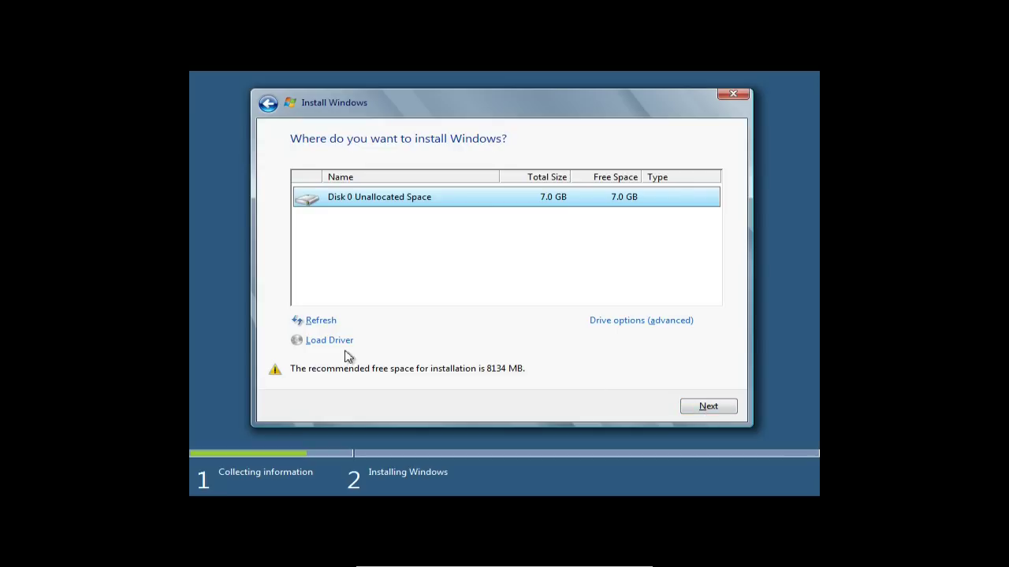
pyautogui.click(698, 408)
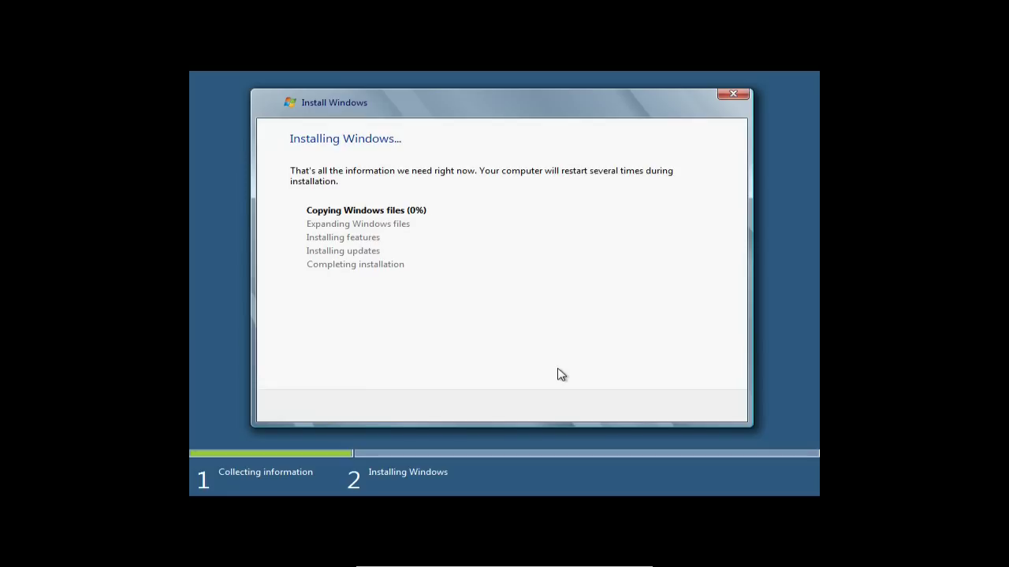
pyautogui.hotkey('ctrl', 'f')
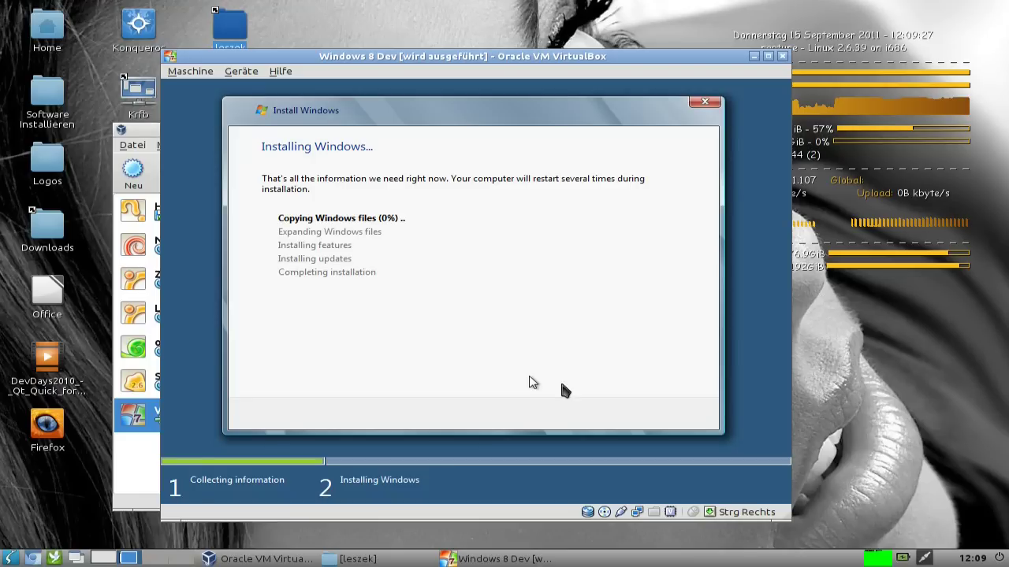
pyautogui.rightClick(946, 558)
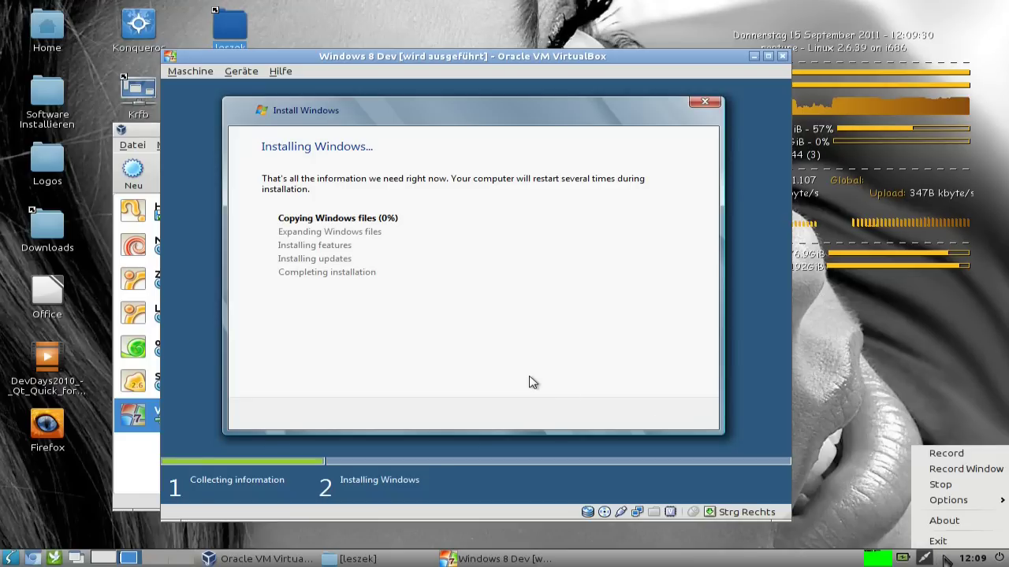
pyautogui.click(940, 485)
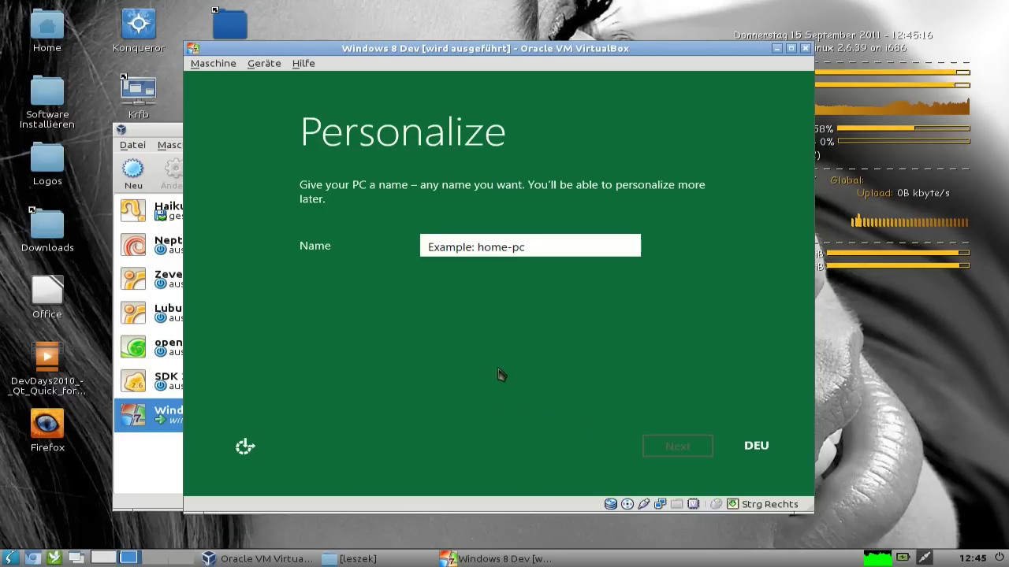
# Step: Switch the virtual machine to full screen and name the PC Win8-Dev-PC
pyautogui.hotkey('ctrl', 'f')
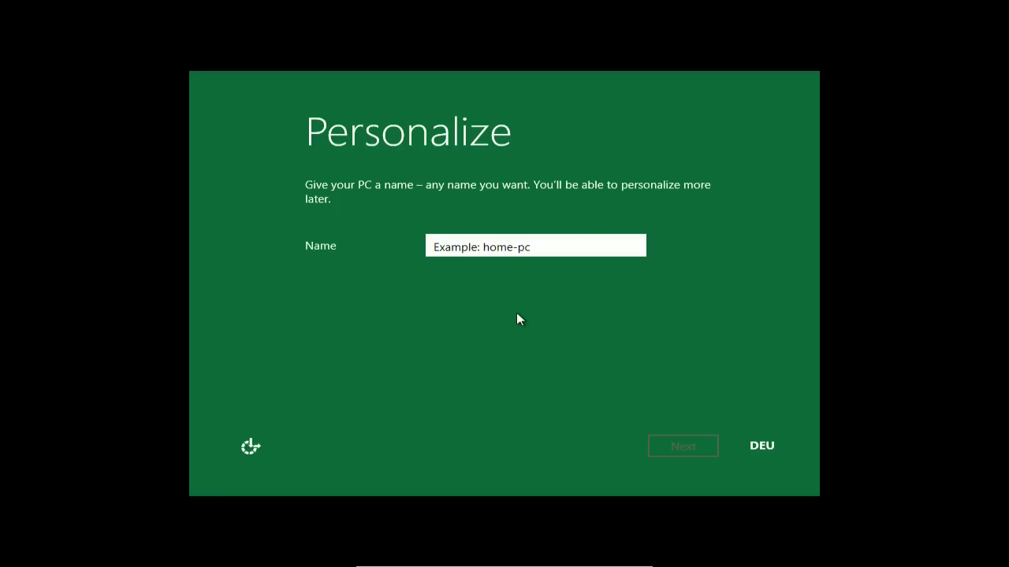
pyautogui.write('Win')
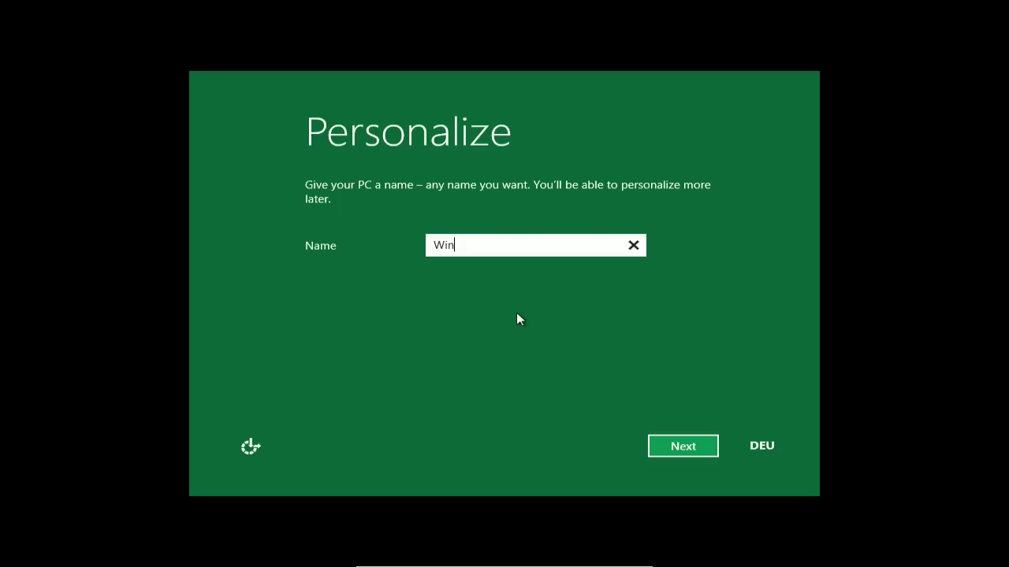
pyautogui.write('8-Dev-PC')
pyautogui.click(698, 449)
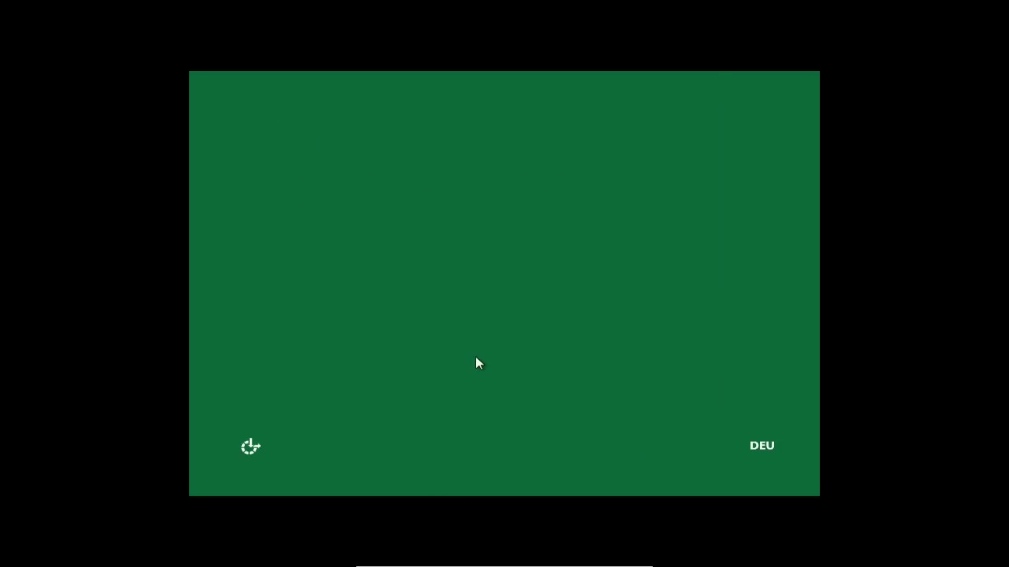
# Step: Review the list of express settings and apply them for the setup
pyautogui.moveTo(711, 193); pyautogui.dragTo(714, 276)
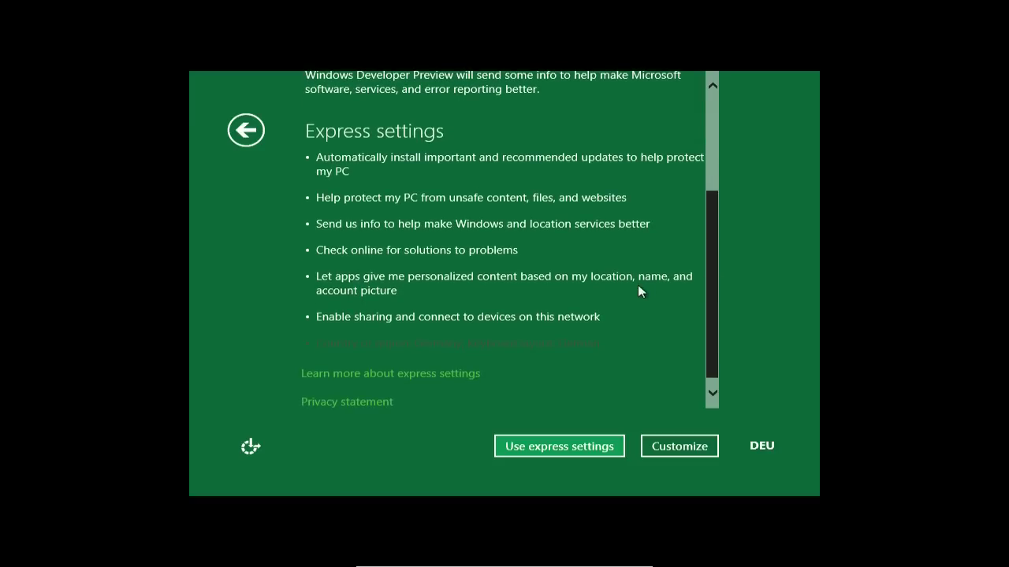
pyautogui.moveTo(638, 287); pyautogui.dragTo(610, 312)
pyautogui.click(602, 447)
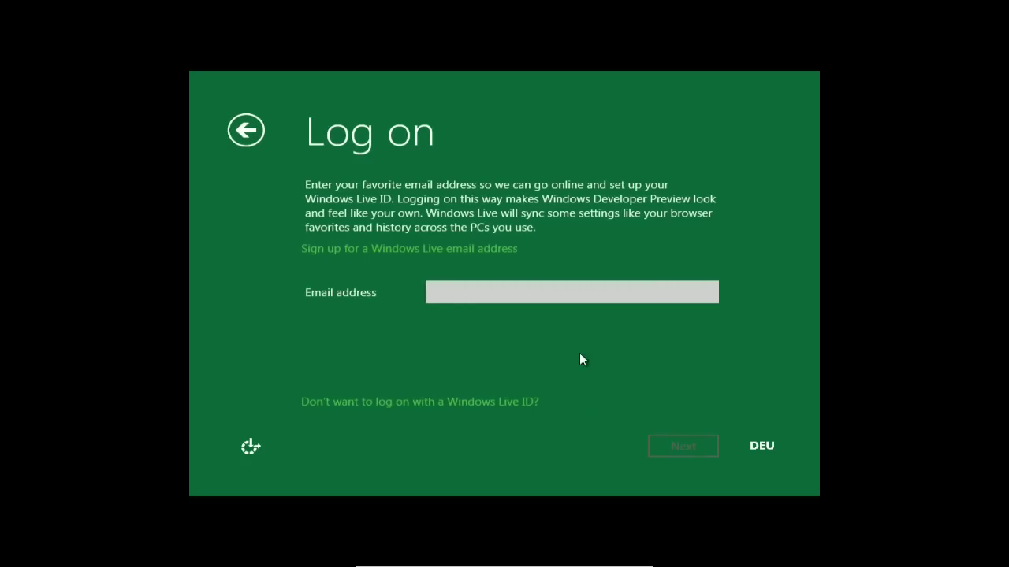
# Step: Decline logging on with a Windows Live ID, review both logon options and choose a local account
pyautogui.click(544, 303)
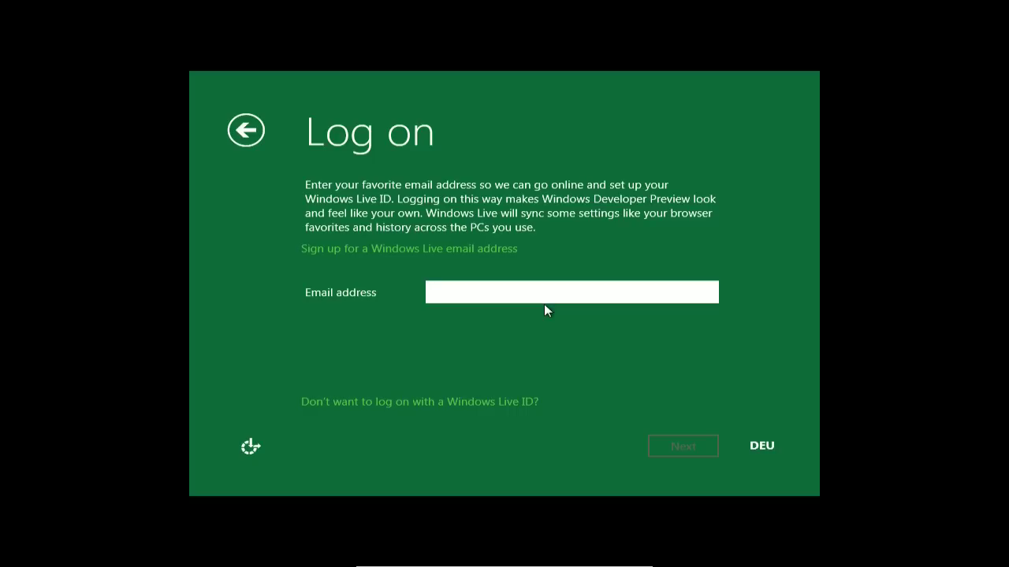
pyautogui.click(507, 411)
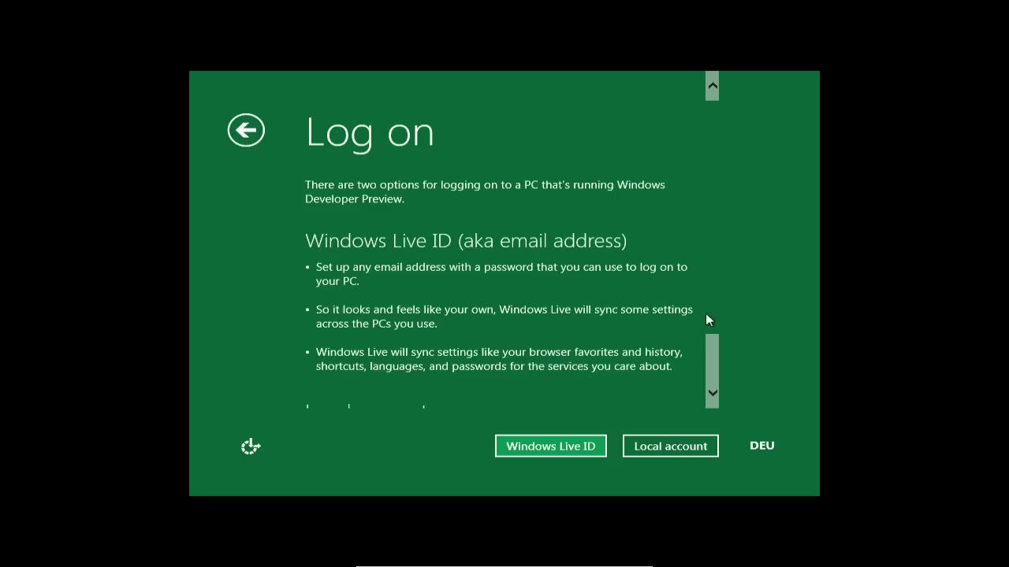
pyautogui.click(709, 391)
pyautogui.click(709, 393)
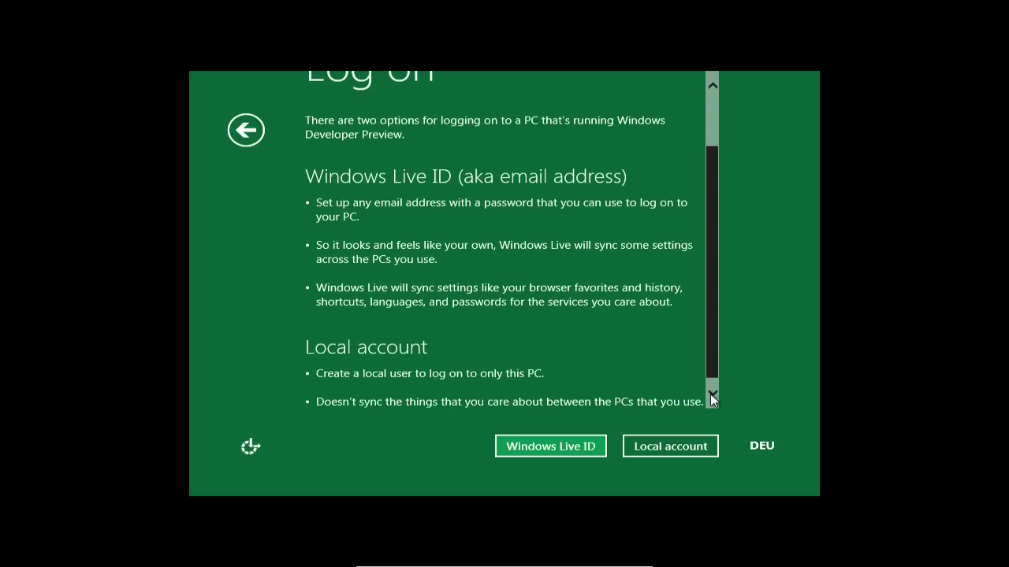
pyautogui.moveTo(707, 358); pyautogui.dragTo(706, 317)
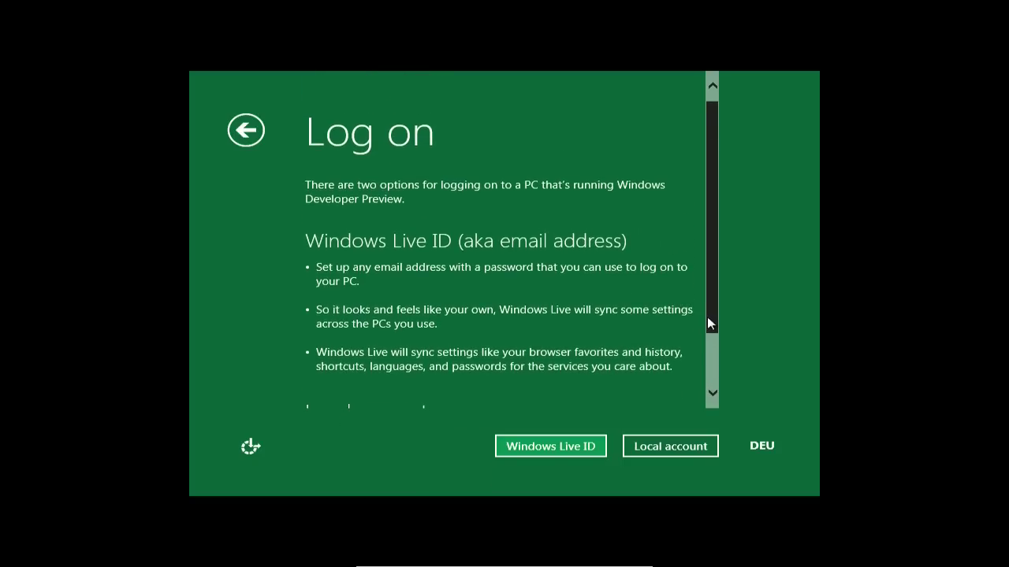
pyautogui.click(712, 366)
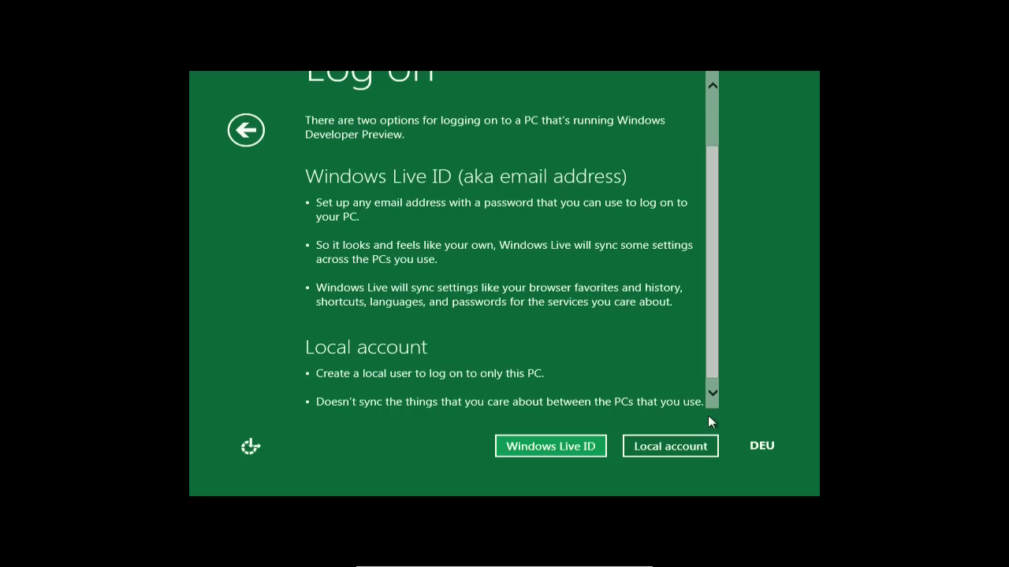
pyautogui.click(688, 447)
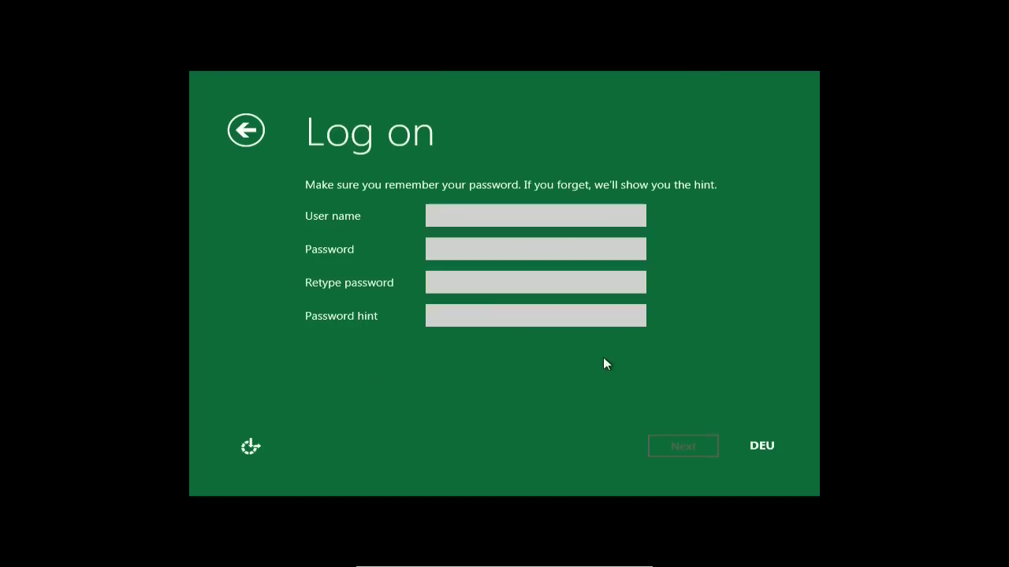
# Step: Create the local account with the user name, the account password entered twice and the password hint foobar
pyautogui.click(514, 217)
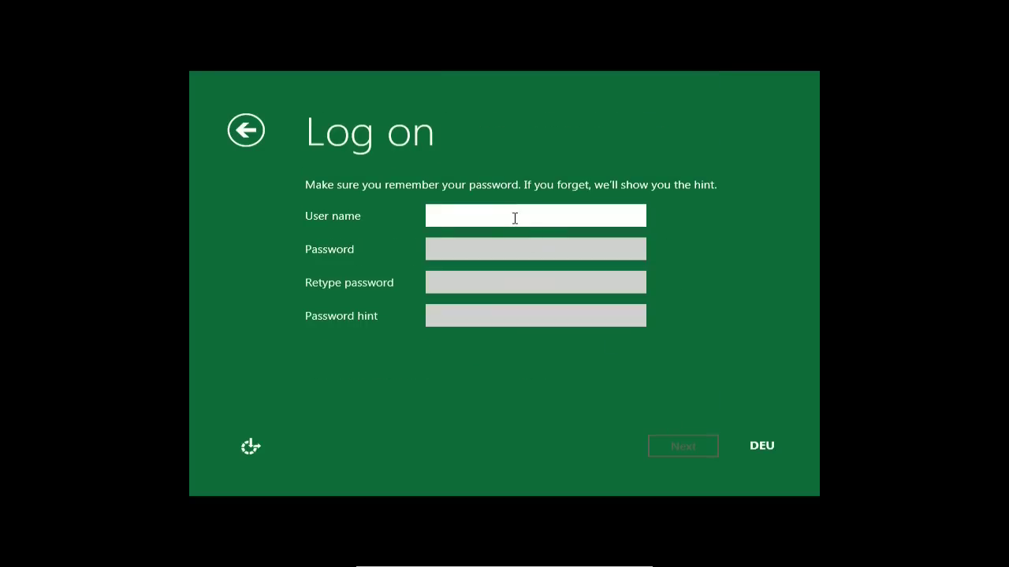
pyautogui.write('Leszek')
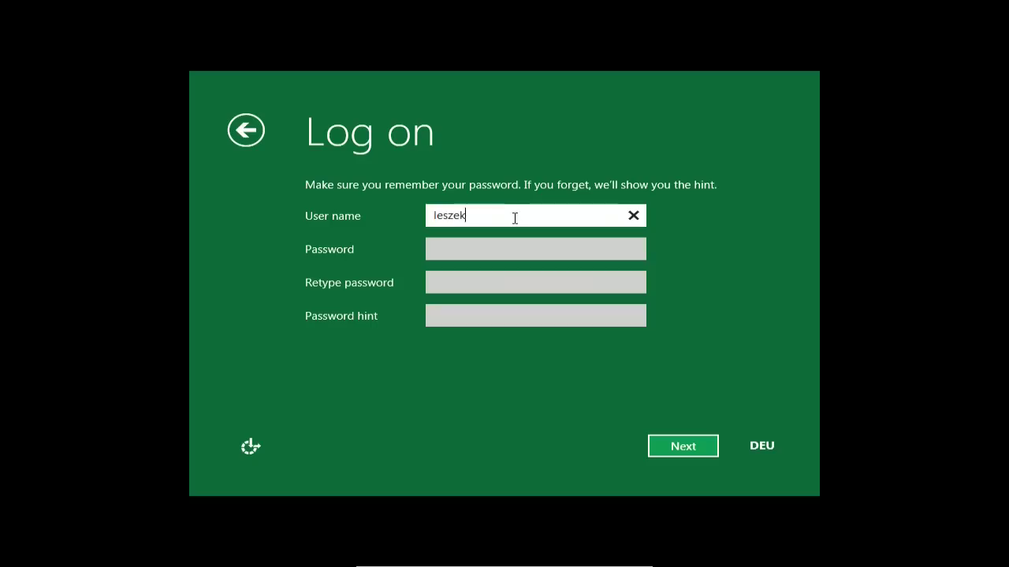
pyautogui.press('Tab')
pyautogui.write('••••••')
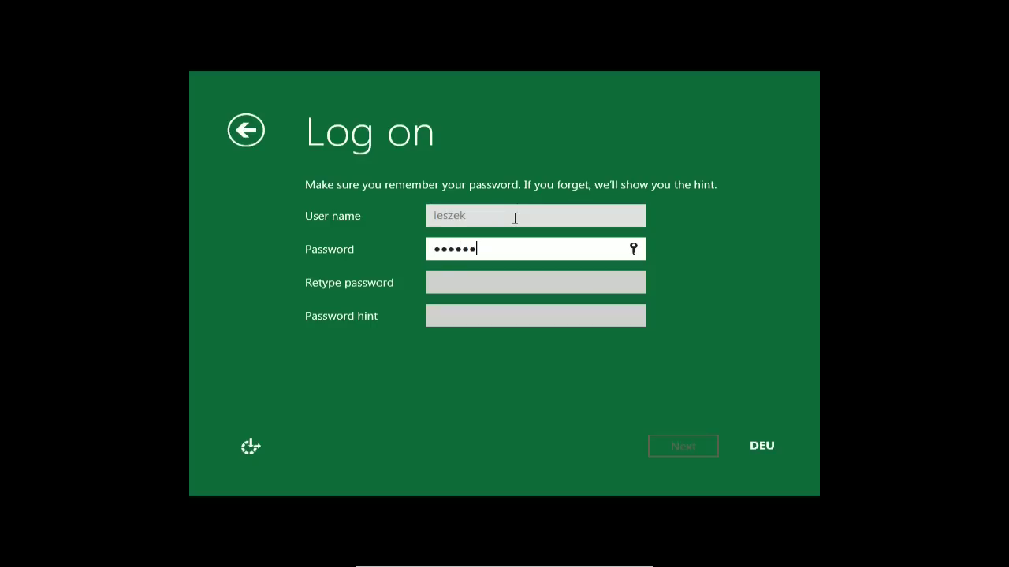
pyautogui.write('••')
pyautogui.press('Tab')
pyautogui.write('••••••••')
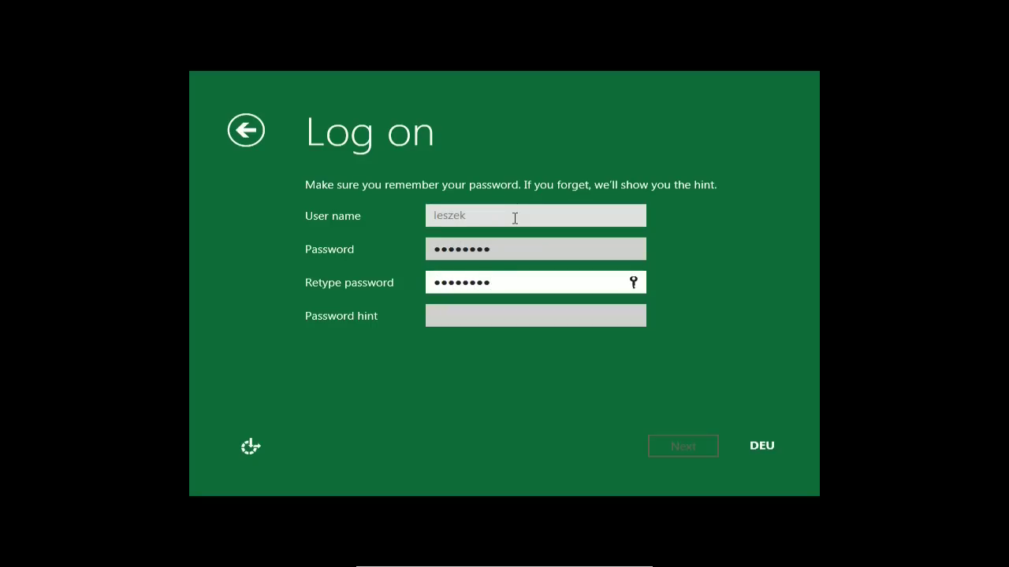
pyautogui.press('Tab')
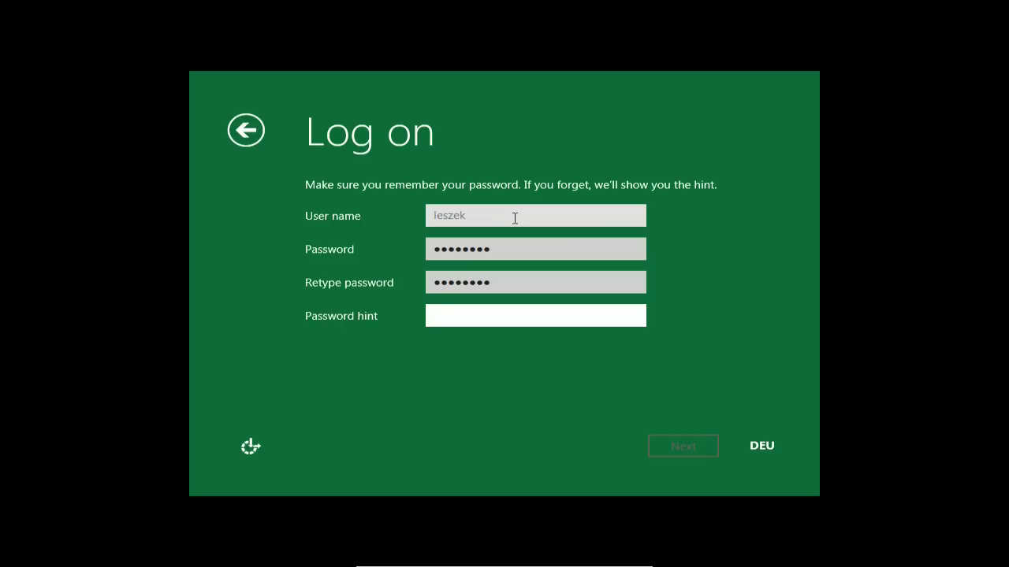
pyautogui.write('foobar')
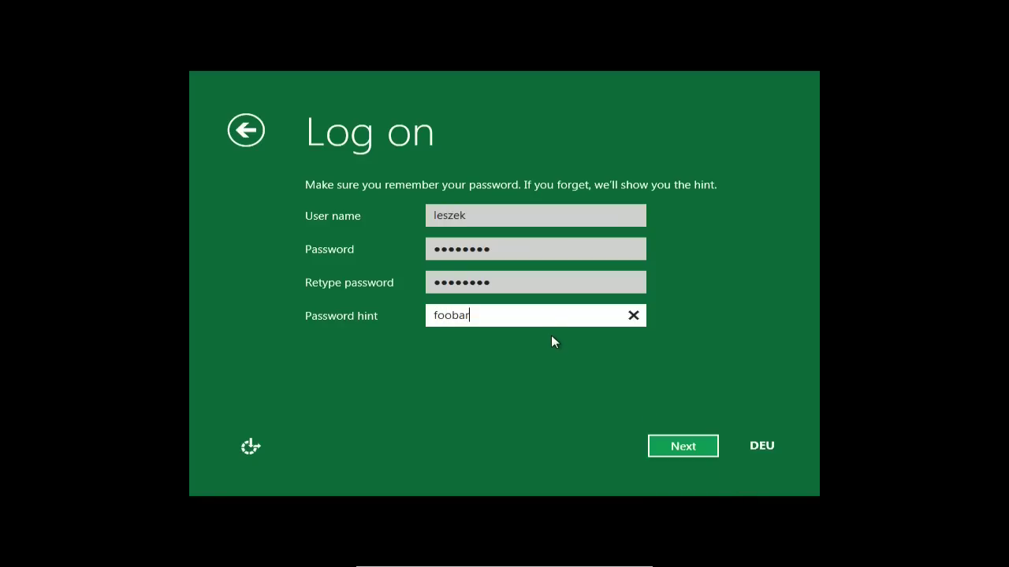
pyautogui.click(666, 444)
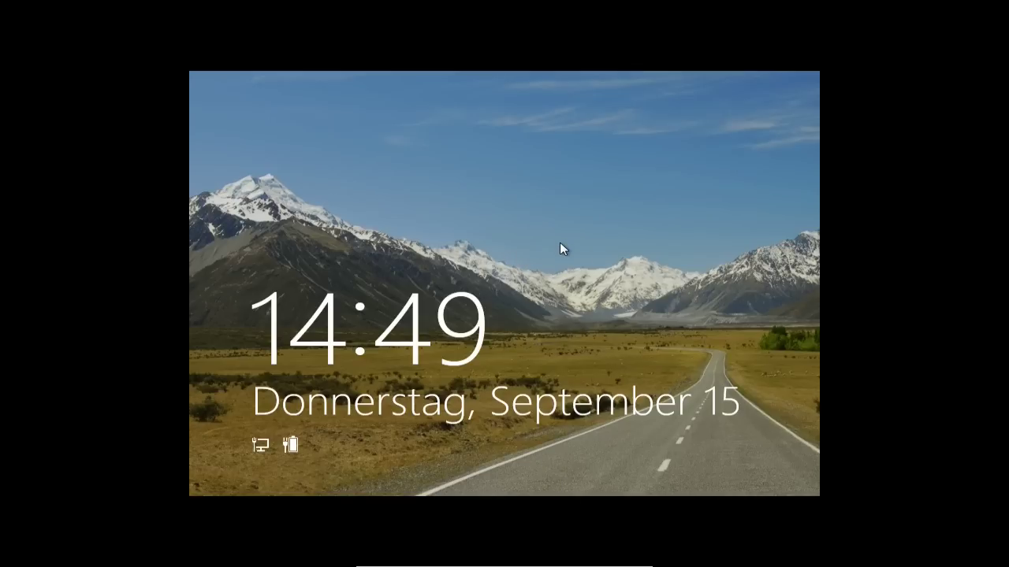
# Step: Dismiss the lock screen to reach the logon screen
pyautogui.click(518, 242)
pyautogui.moveTo(525, 475); pyautogui.dragTo(507, 139)
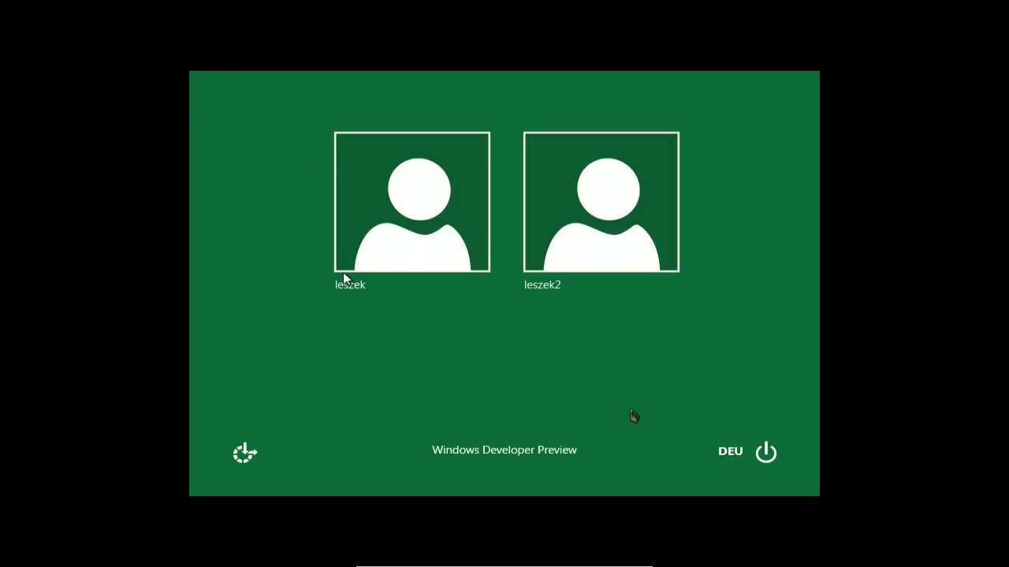
# Step: Reset the Windows 8 Dev virtual machine and confirm the reset
pyautogui.moveTo(476, 560)
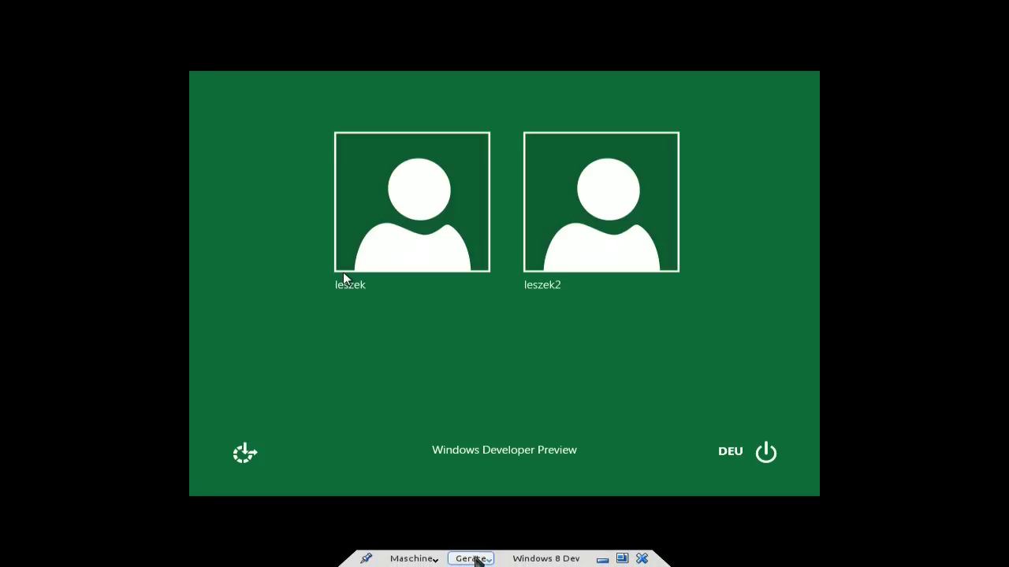
pyautogui.click(426, 560)
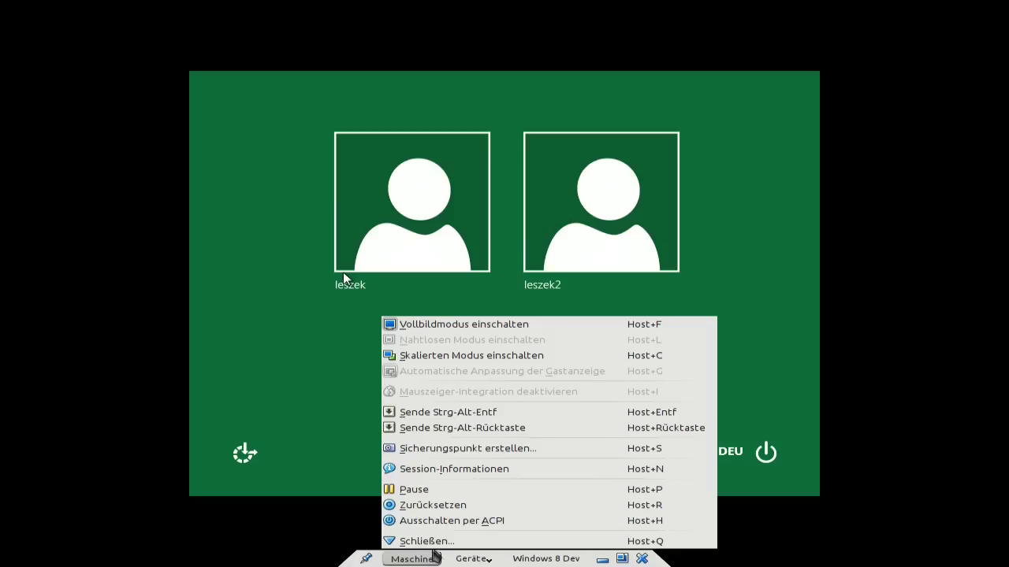
pyautogui.click(462, 504)
pyautogui.click(485, 349)
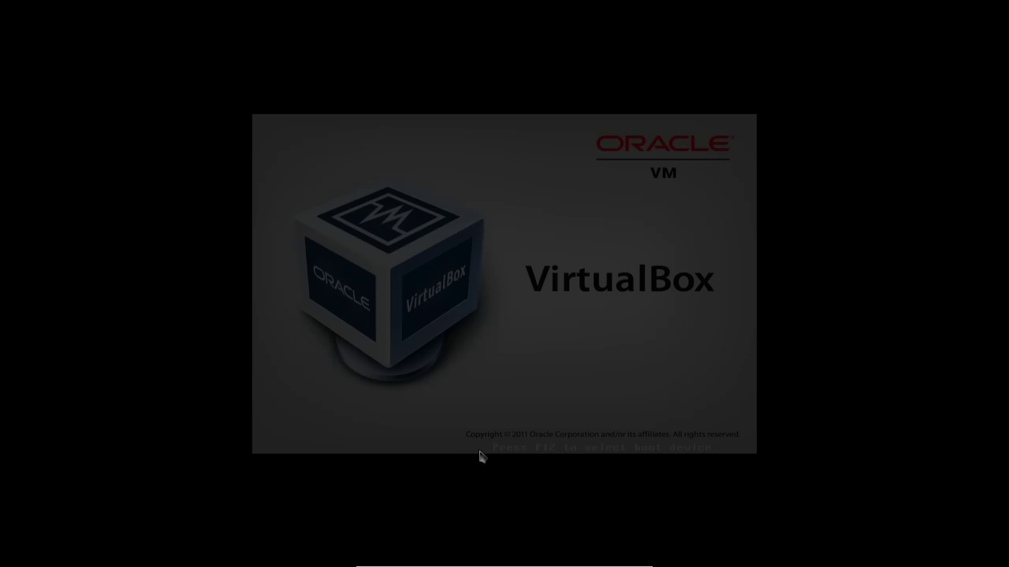
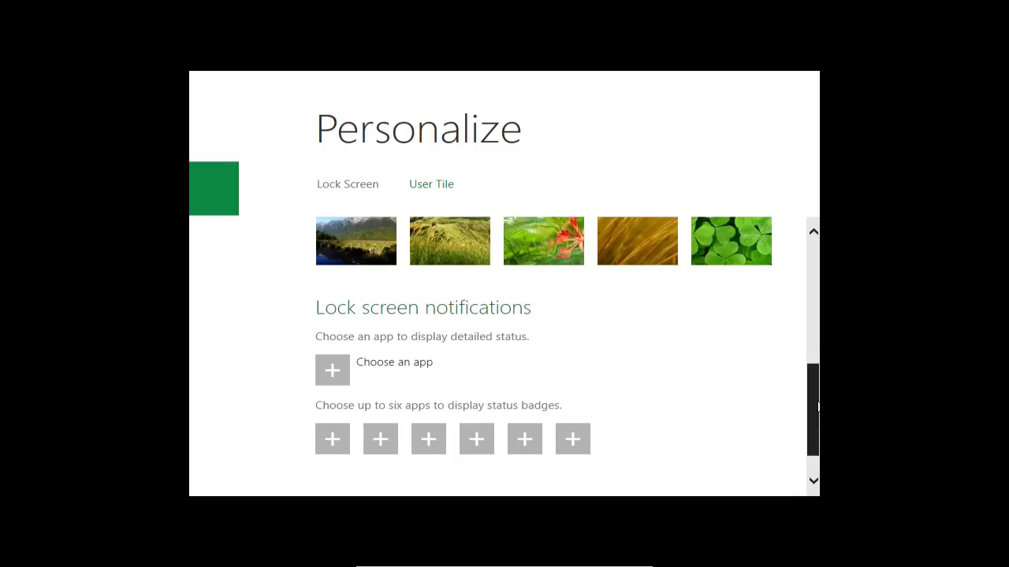
# Step: Go from the Personalize settings back to the Control Panel categories and open the Users settings
pyautogui.scroll(5, 812, 410)
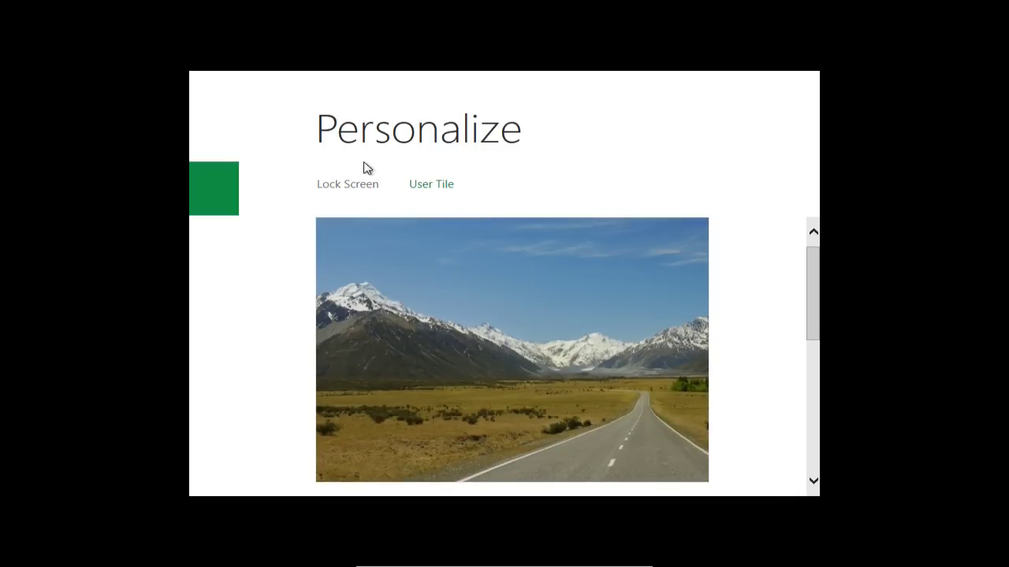
pyautogui.click(207, 114)
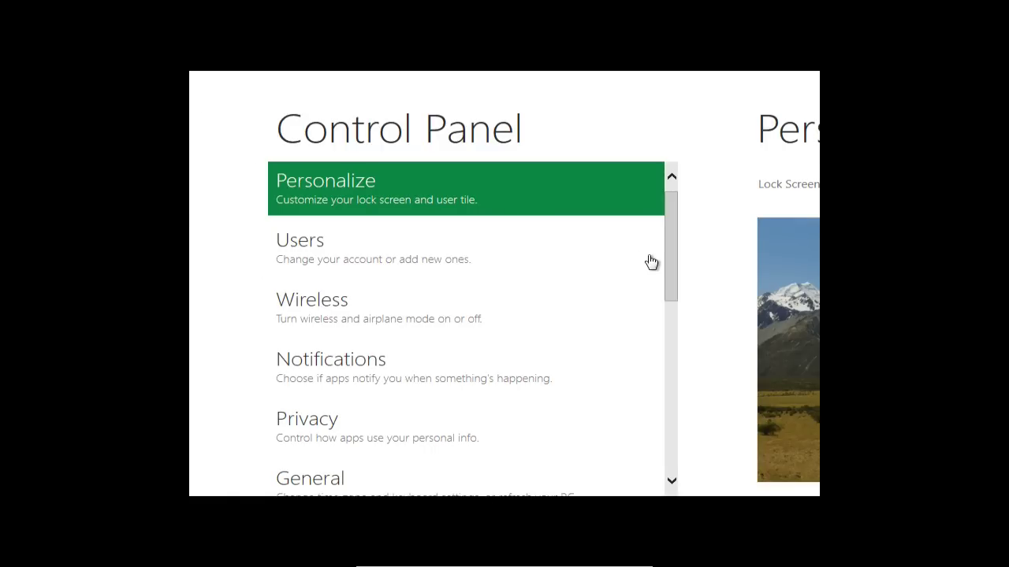
pyautogui.moveTo(668, 268); pyautogui.dragTo(668, 271)
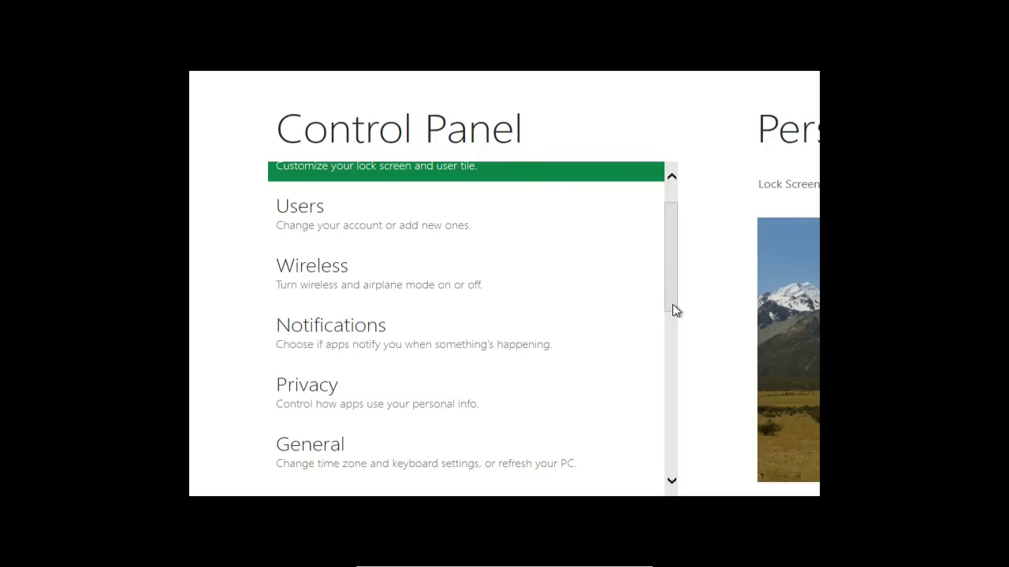
pyautogui.click(395, 231)
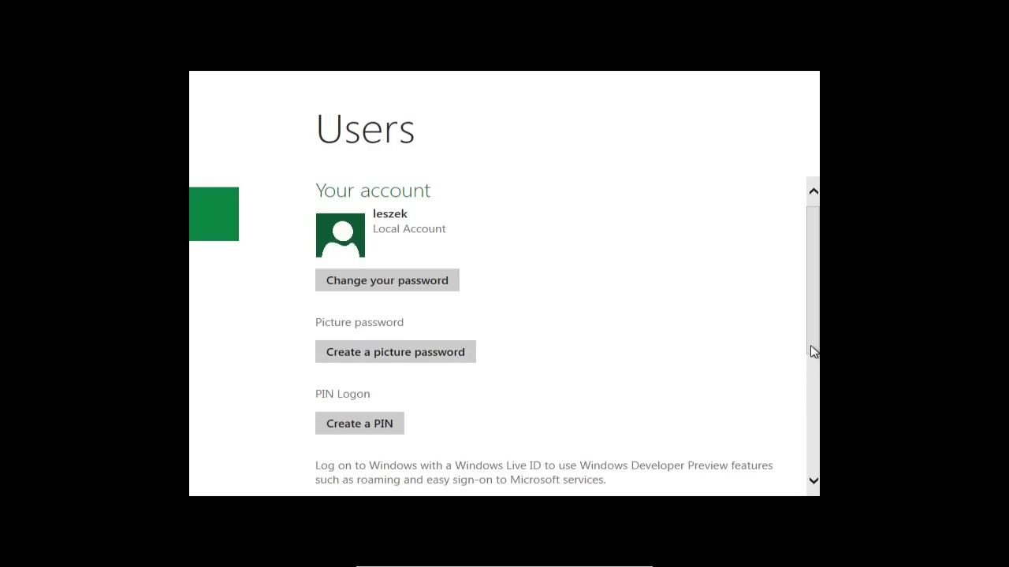
# Step: Review the Users settings, from the account's password and PIN options down to the other users
pyautogui.moveTo(814, 351); pyautogui.dragTo(793, 405)
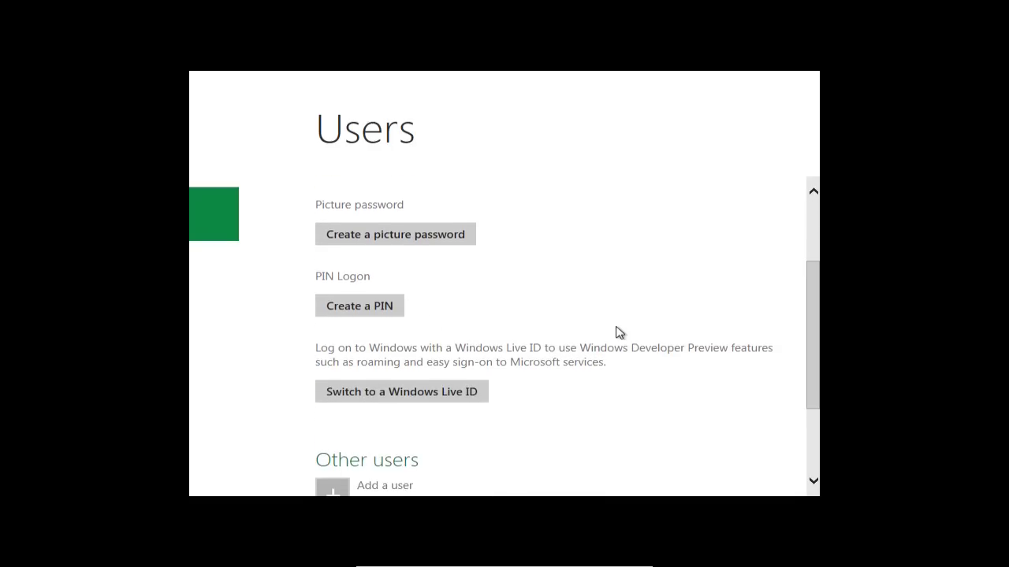
pyautogui.moveTo(812, 383); pyautogui.dragTo(813, 428)
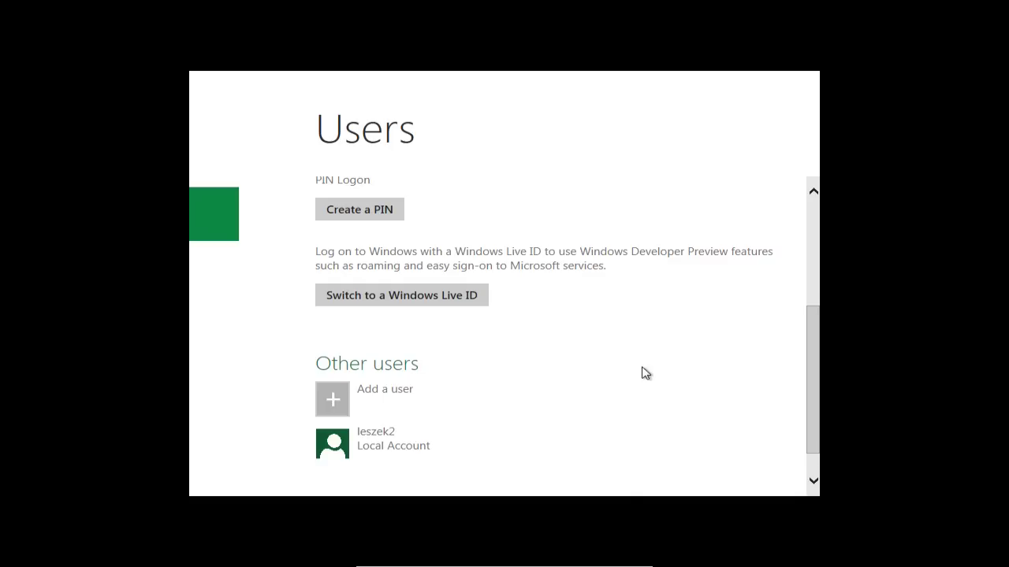
pyautogui.moveTo(816, 435); pyautogui.dragTo(816, 449)
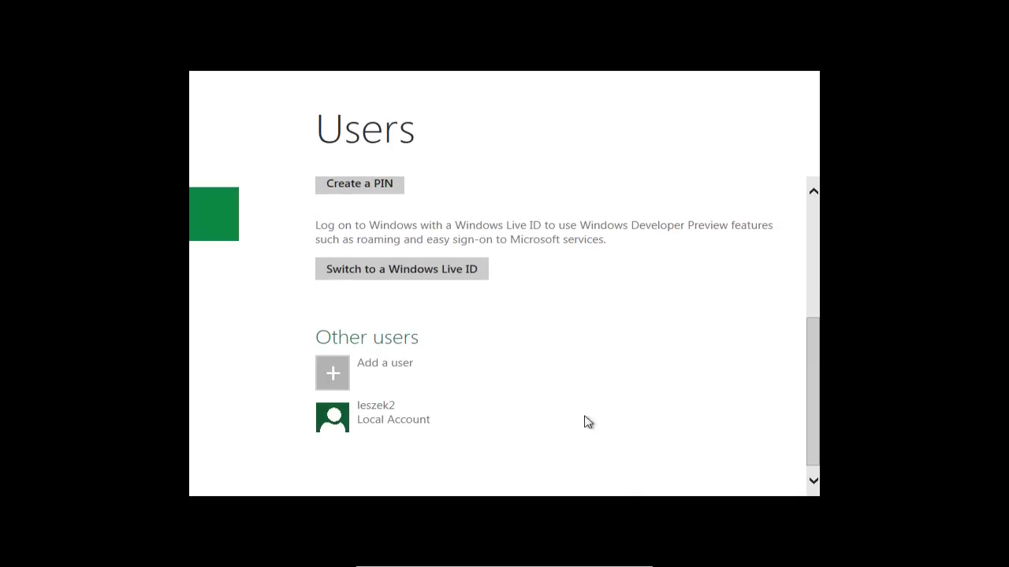
pyautogui.moveTo(809, 433); pyautogui.dragTo(806, 308)
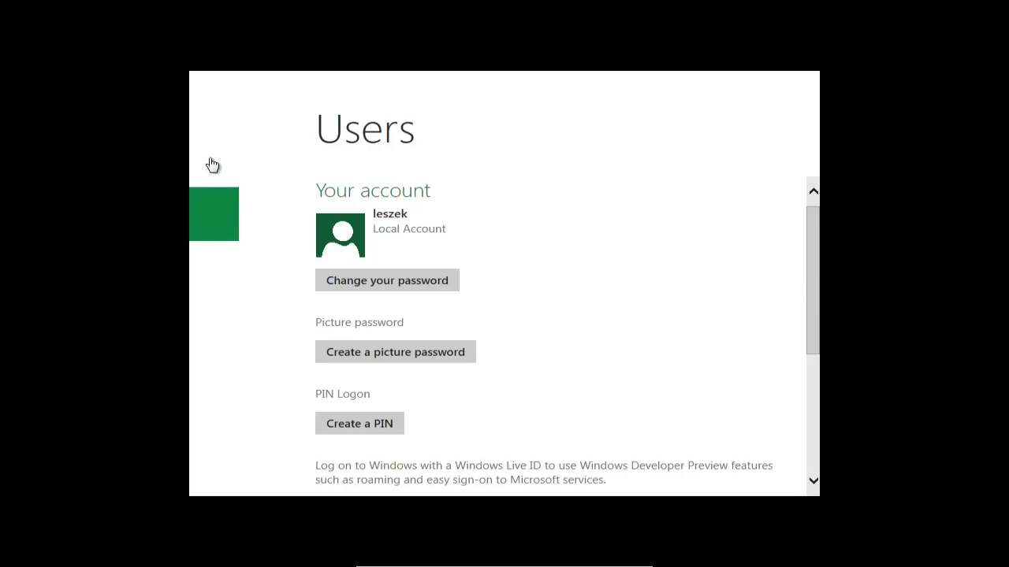
pyautogui.click(206, 215)
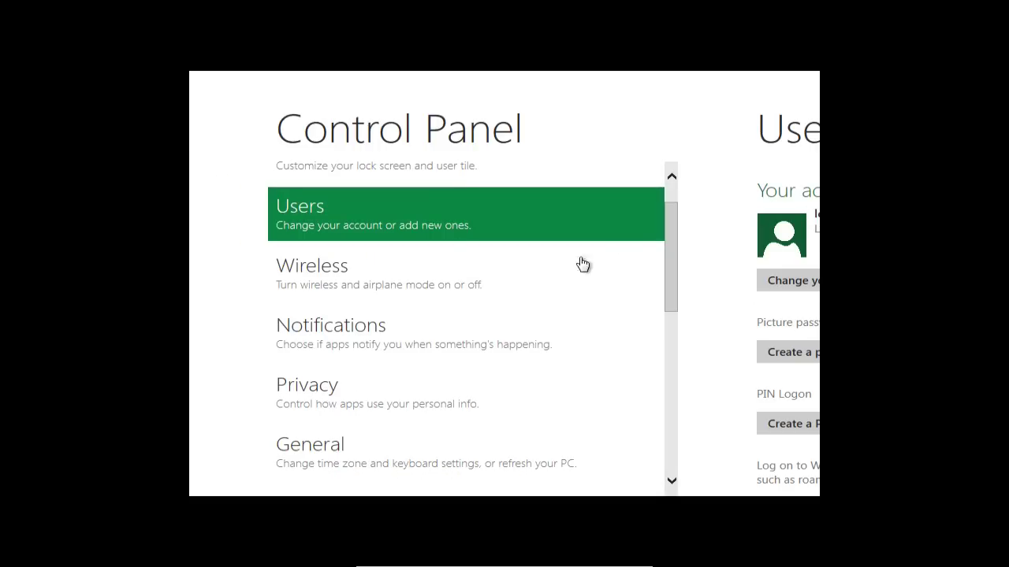
pyautogui.click(771, 230)
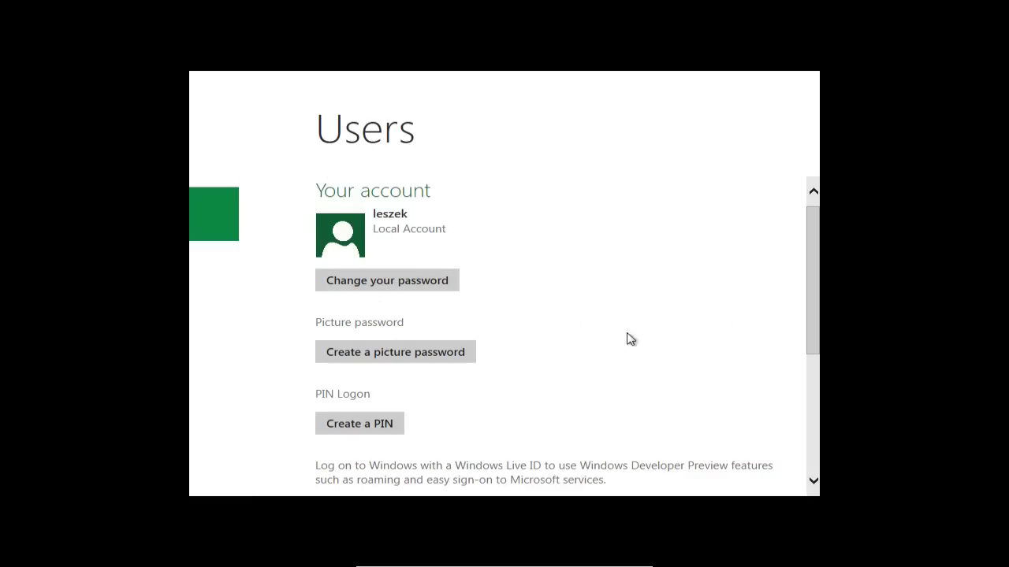
pyautogui.moveTo(815, 289)
pyautogui.mouseDown()
pyautogui.moveTo(815, 383)
pyautogui.moveTo(815, 272)
pyautogui.mouseUp()
# Step: View the Wireless settings, return to the Control Panel categories and open the Notifications settings at the list of apps
pyautogui.click(217, 204)
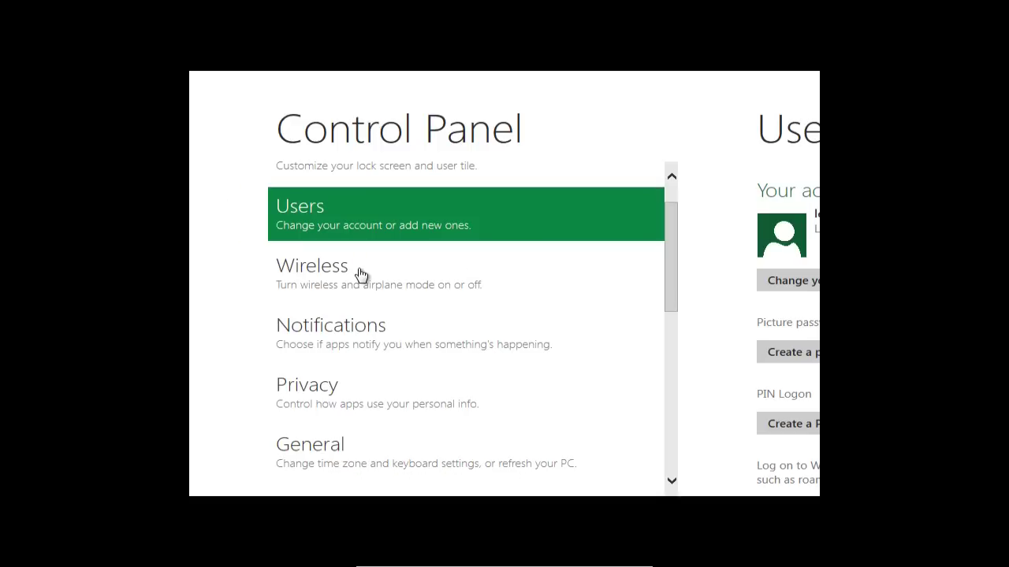
pyautogui.click(369, 282)
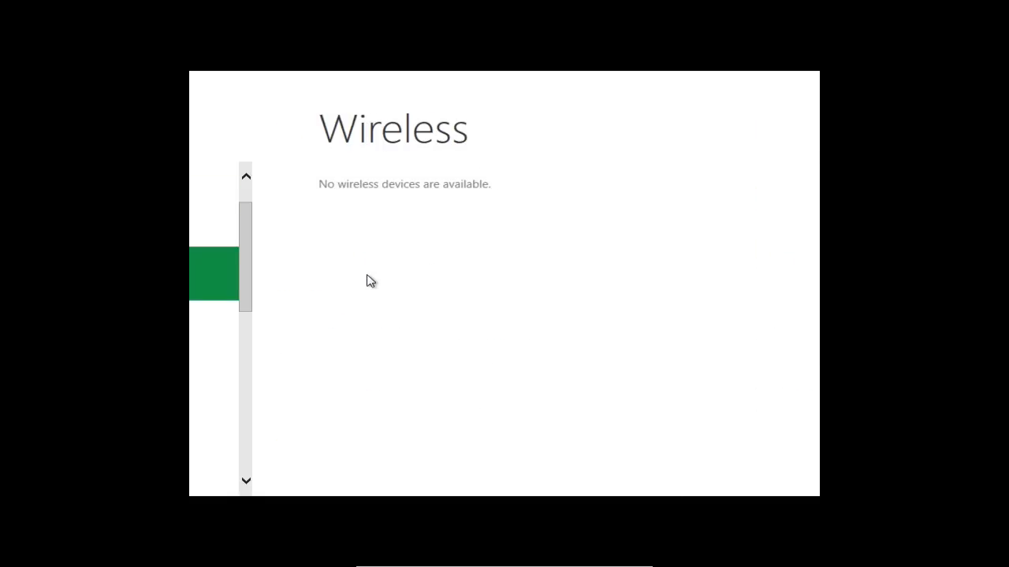
pyautogui.click(204, 280)
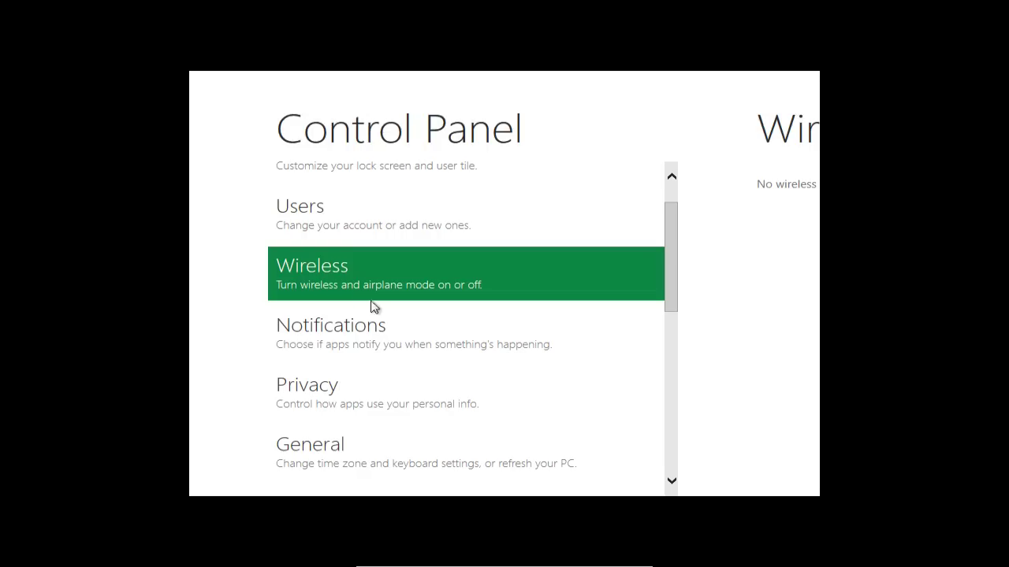
pyautogui.moveTo(673, 306); pyautogui.dragTo(674, 322)
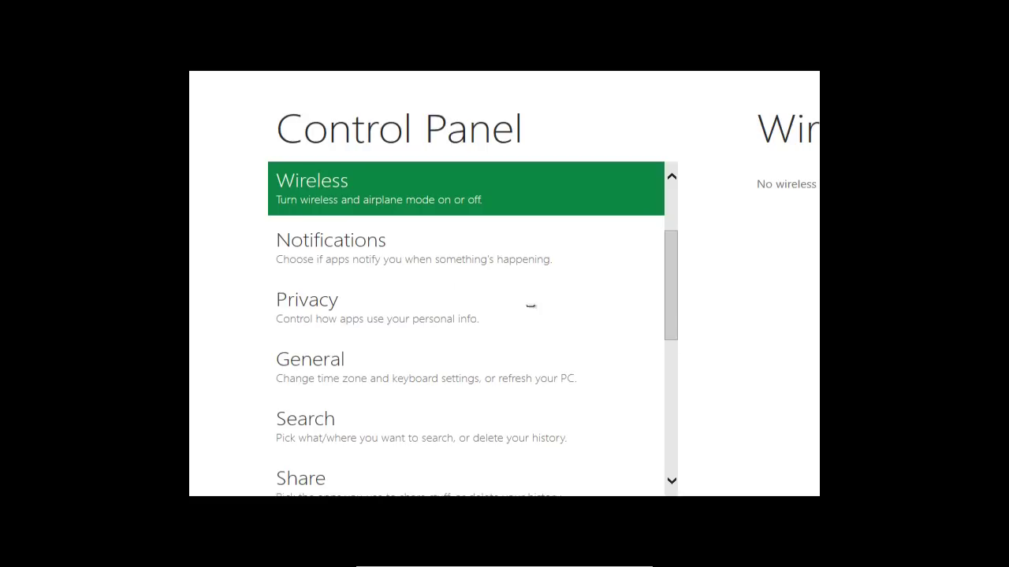
pyautogui.click(337, 259)
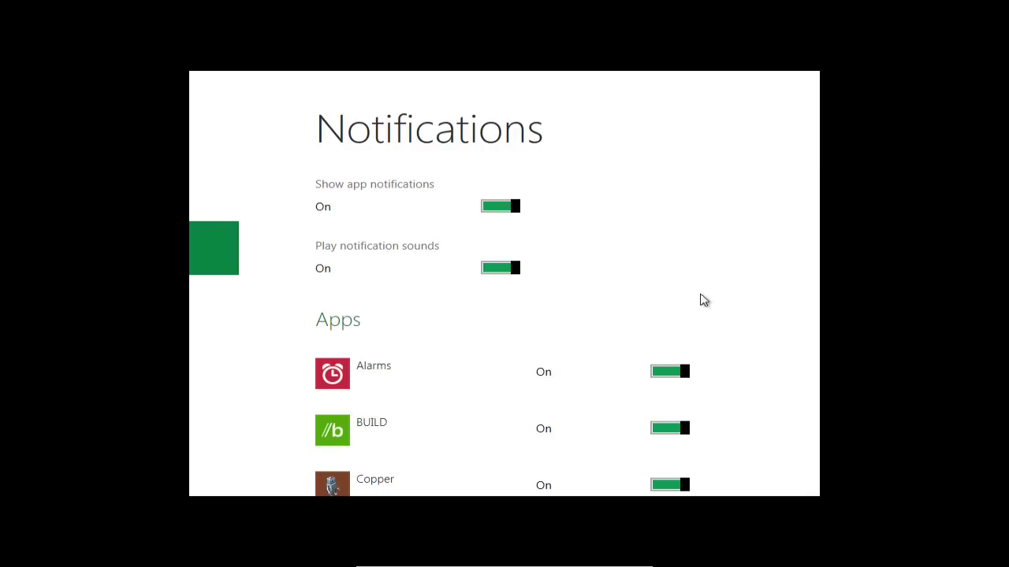
pyautogui.moveTo(814, 258); pyautogui.dragTo(813, 322)
# Step: Switch the notifications of the Alarms app off and back on
pyautogui.moveTo(685, 266); pyautogui.dragTo(690, 287)
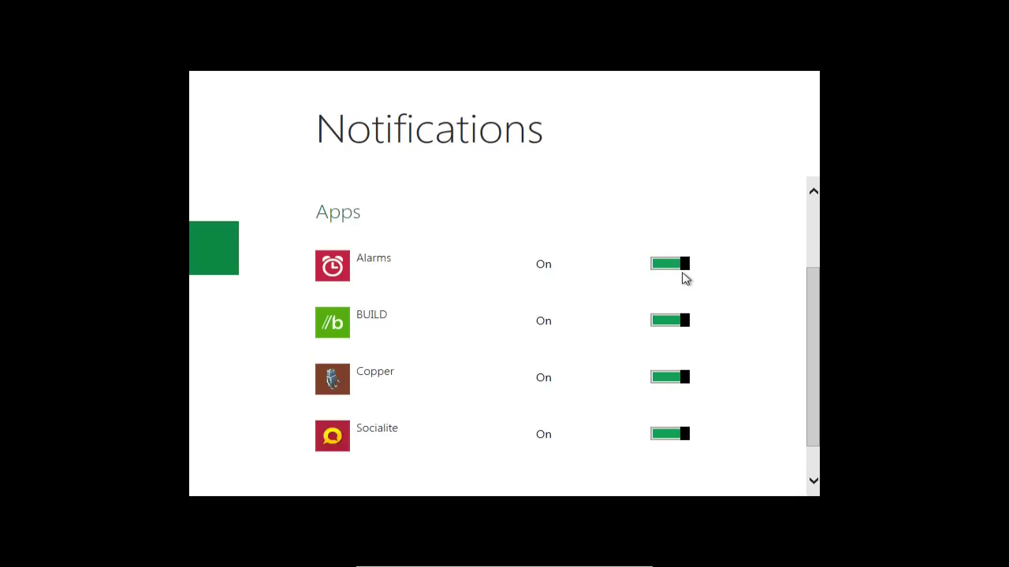
pyautogui.click(659, 274)
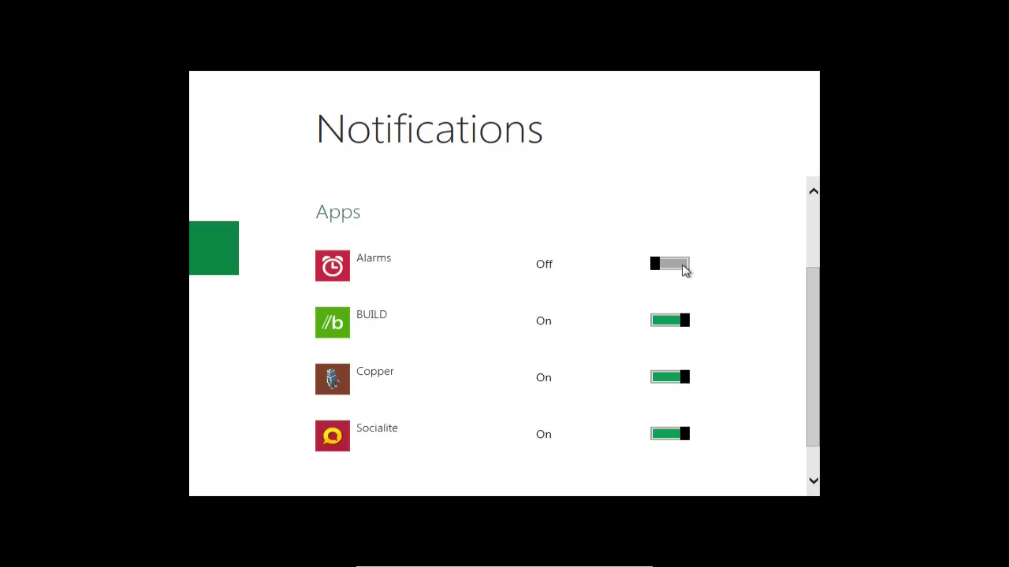
pyautogui.click(680, 272)
pyautogui.click(660, 272)
pyautogui.moveTo(660, 272)
pyautogui.mouseDown()
pyautogui.moveTo(691, 275)
pyautogui.moveTo(671, 272)
pyautogui.mouseUp()
pyautogui.click(684, 271)
pyautogui.click(671, 273)
pyautogui.click(655, 270)
pyautogui.click(692, 275)
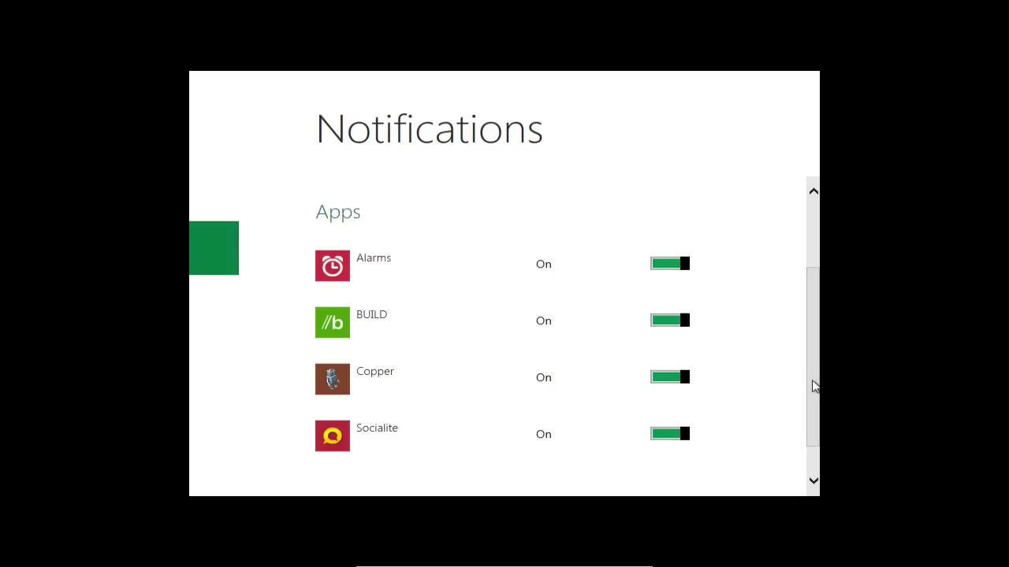
# Step: Go from Notifications back to the Control Panel categories and review the Privacy settings down to the app history options
pyautogui.moveTo(814, 386); pyautogui.dragTo(817, 276)
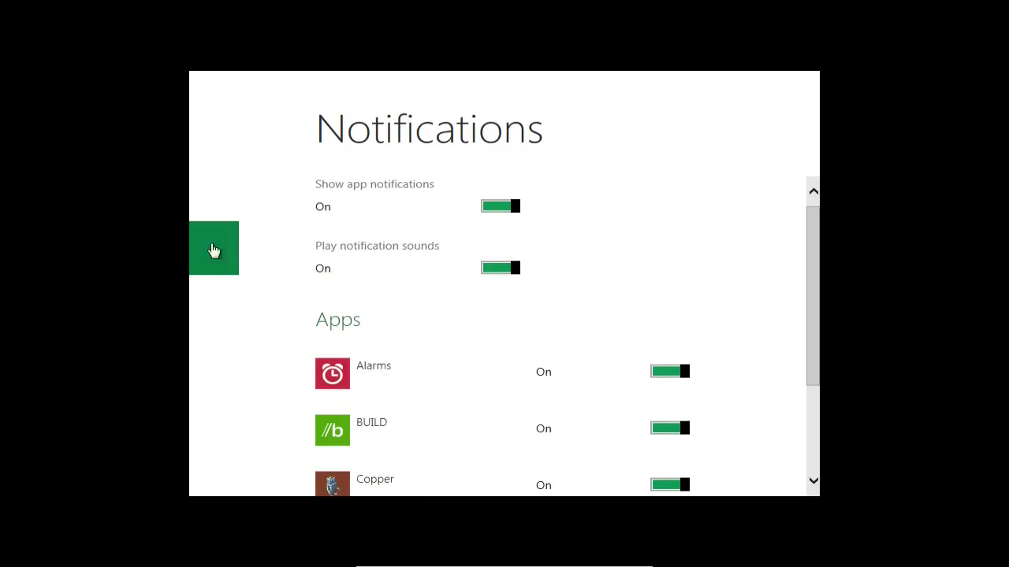
pyautogui.moveTo(219, 244)
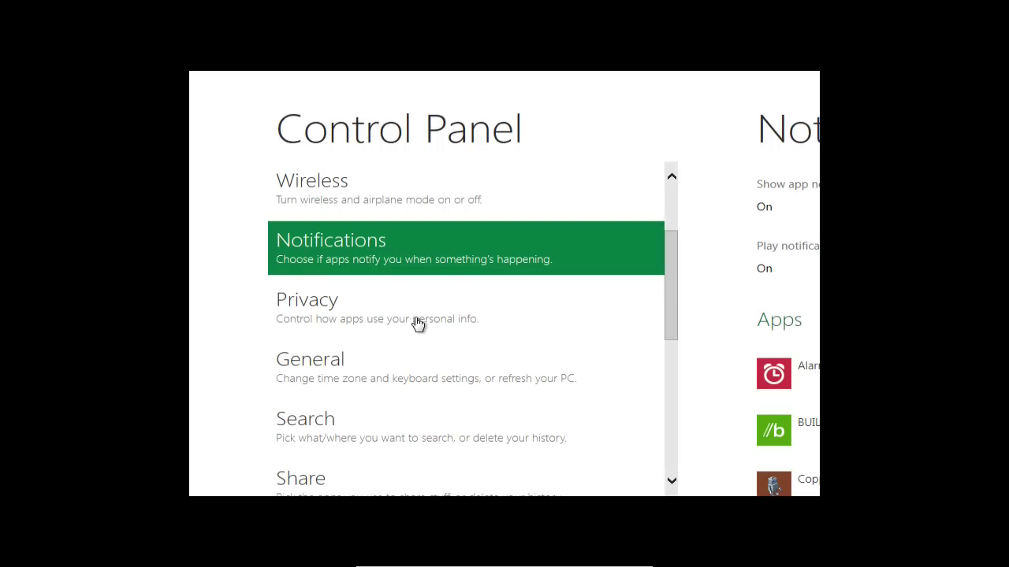
pyautogui.click(391, 315)
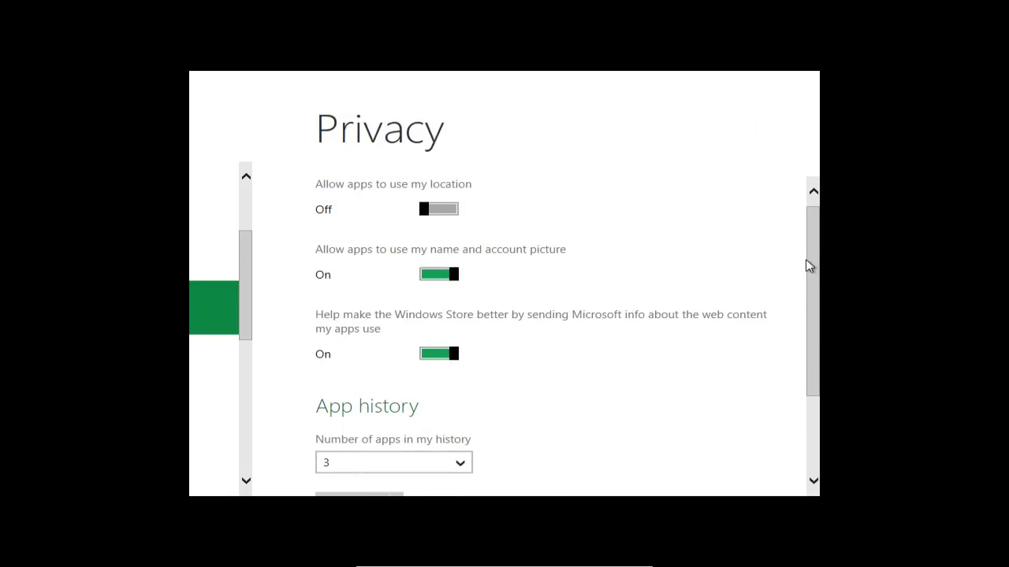
pyautogui.moveTo(814, 267); pyautogui.dragTo(814, 301)
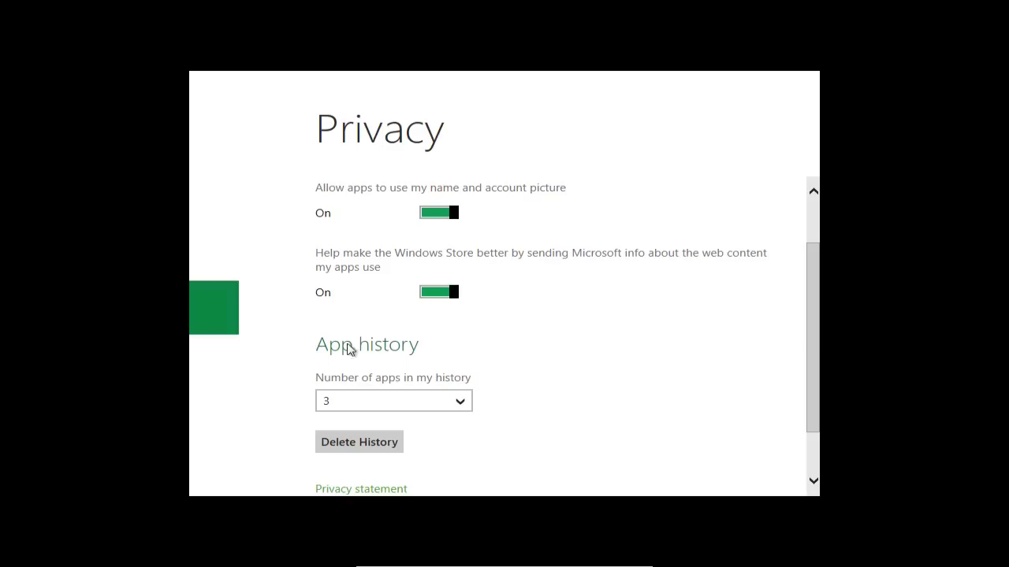
# Step: Return to the Control Panel categories and review the General settings from the time zone down to the PC refresh and reset options
pyautogui.click(236, 309)
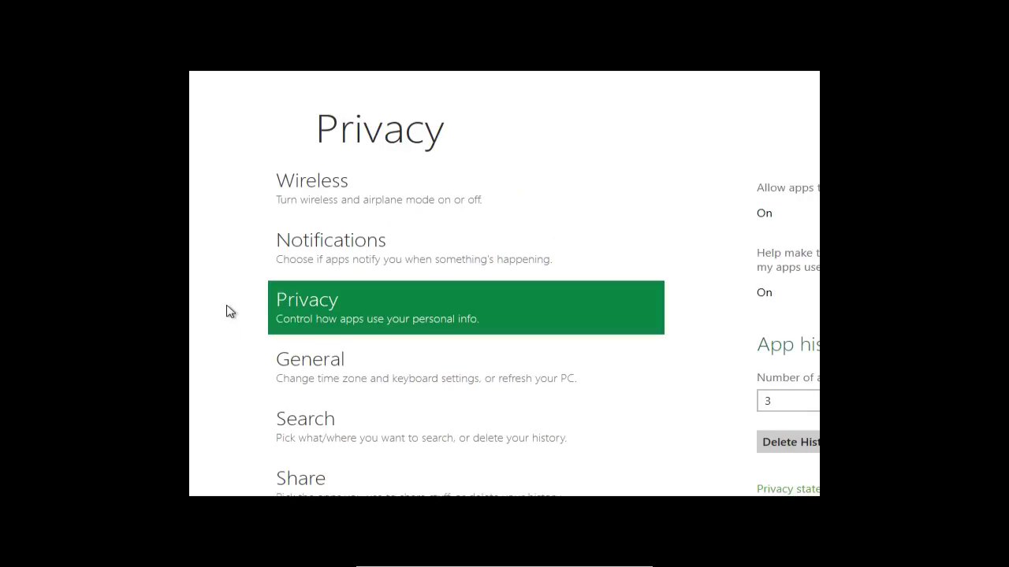
pyautogui.moveTo(676, 338); pyautogui.dragTo(676, 371)
pyautogui.click(483, 273)
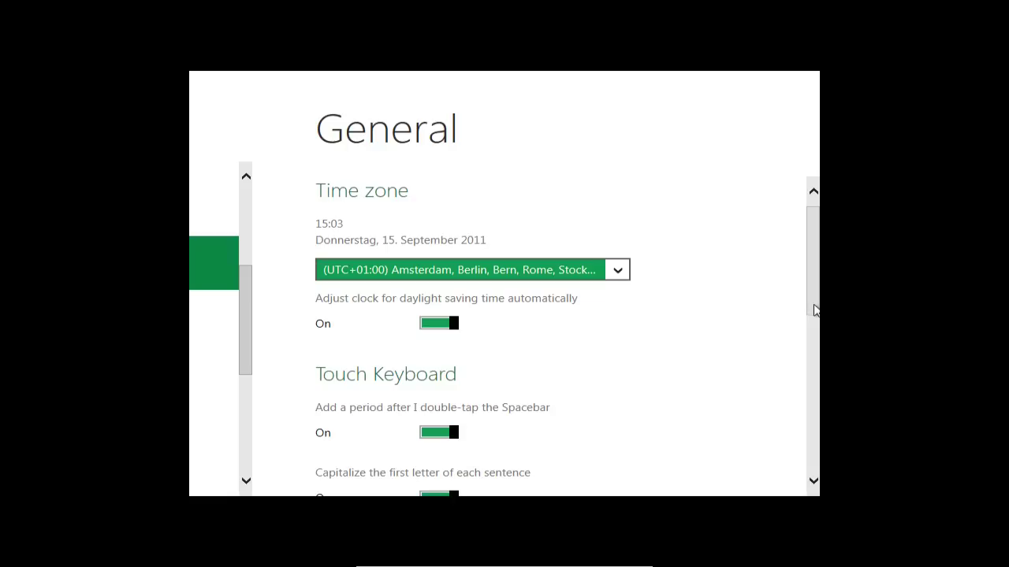
pyautogui.moveTo(814, 310); pyautogui.dragTo(814, 462)
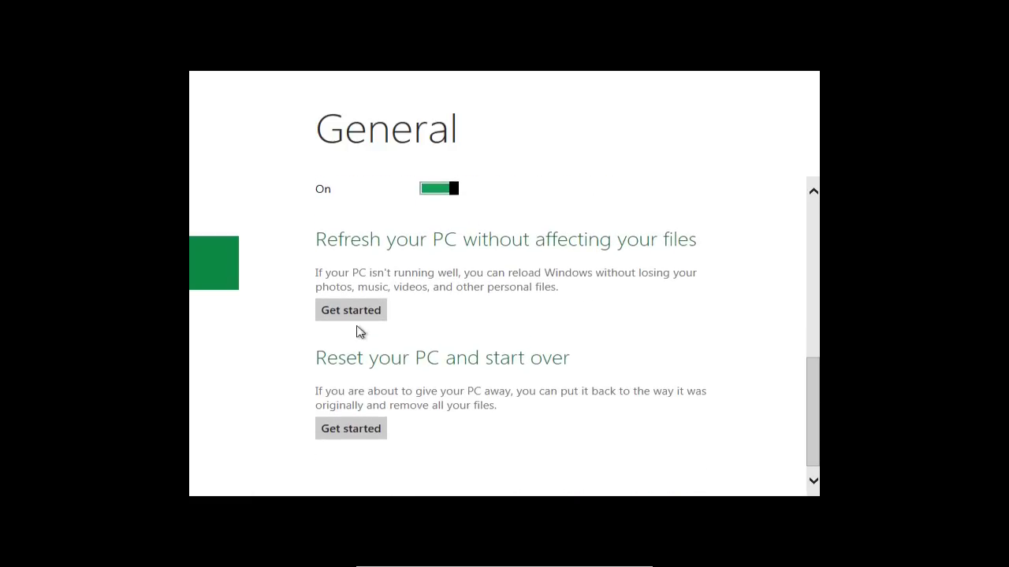
# Step: Review the Search settings and the Share settings, each down to the end of its app list
pyautogui.click(222, 274)
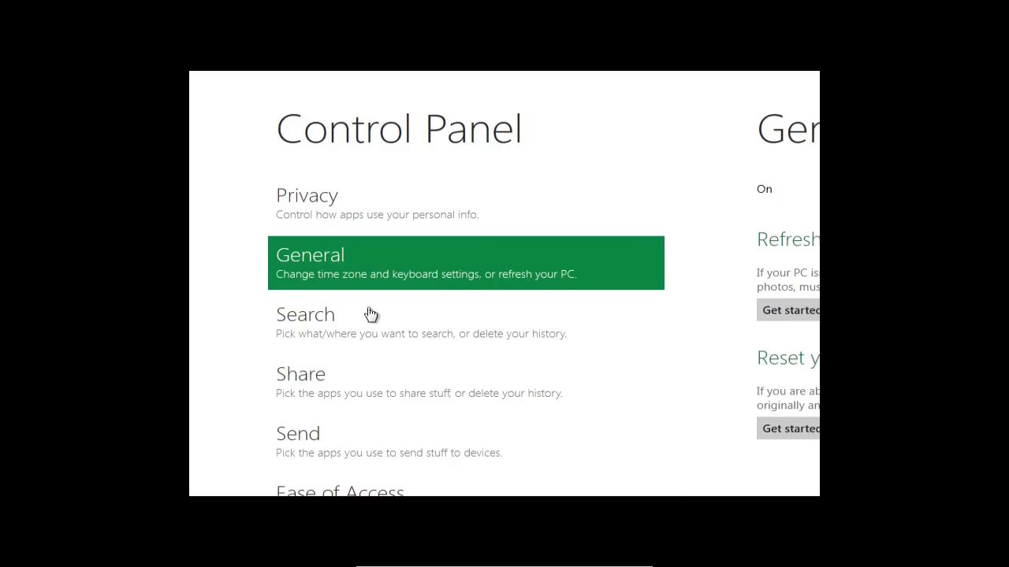
pyautogui.click(421, 334)
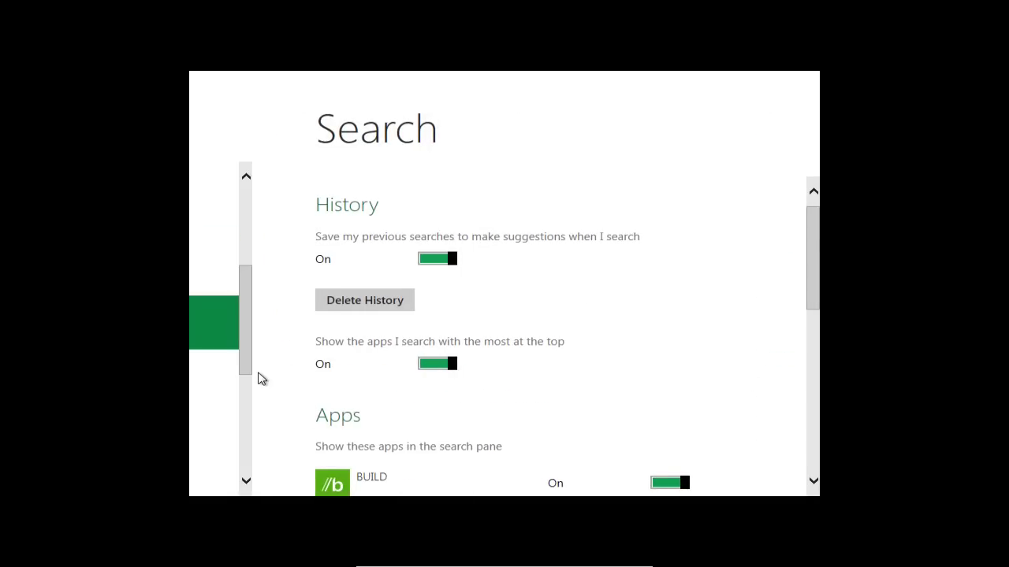
pyautogui.moveTo(811, 305); pyautogui.dragTo(816, 461)
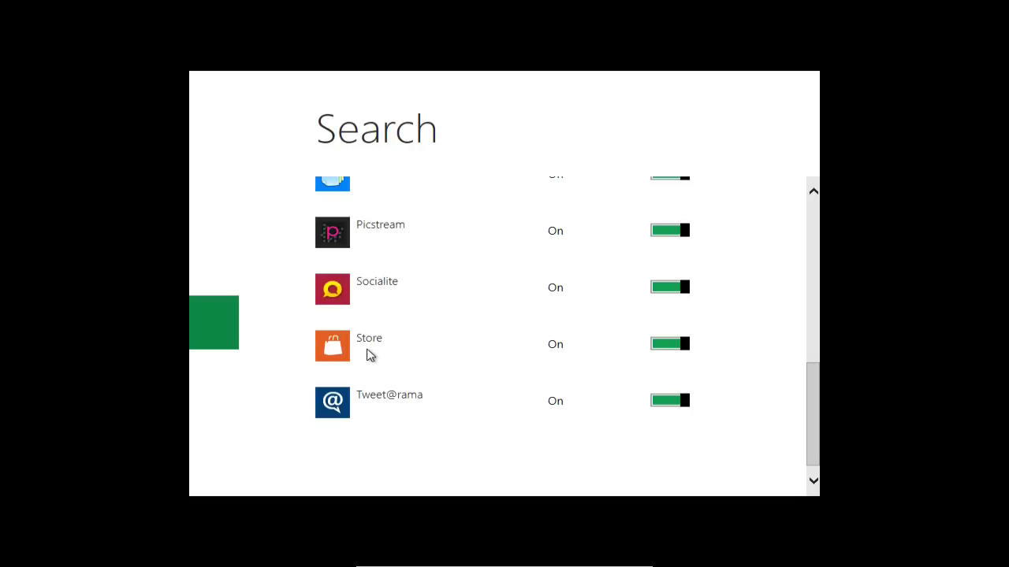
pyautogui.click(218, 332)
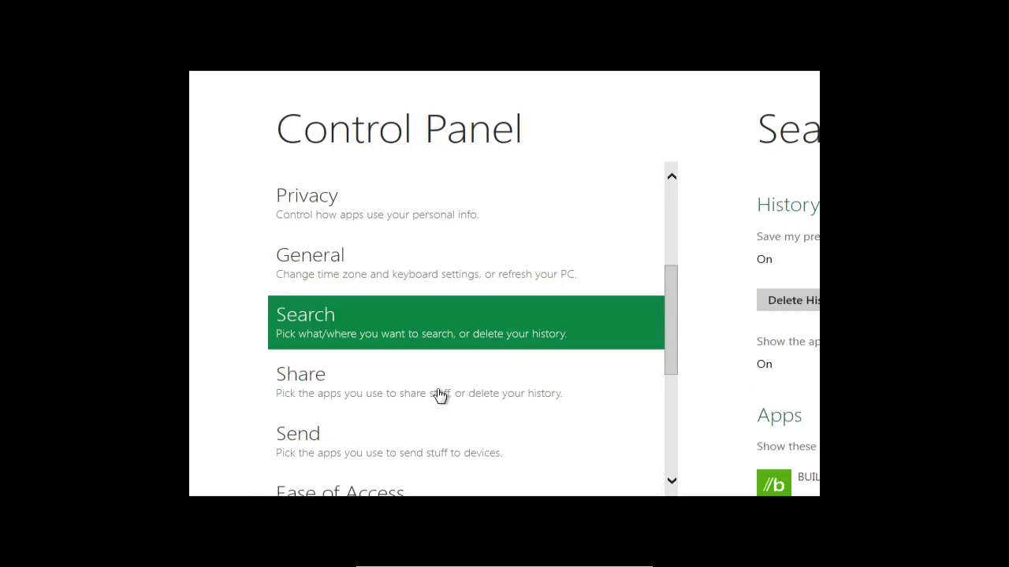
pyautogui.click(440, 395)
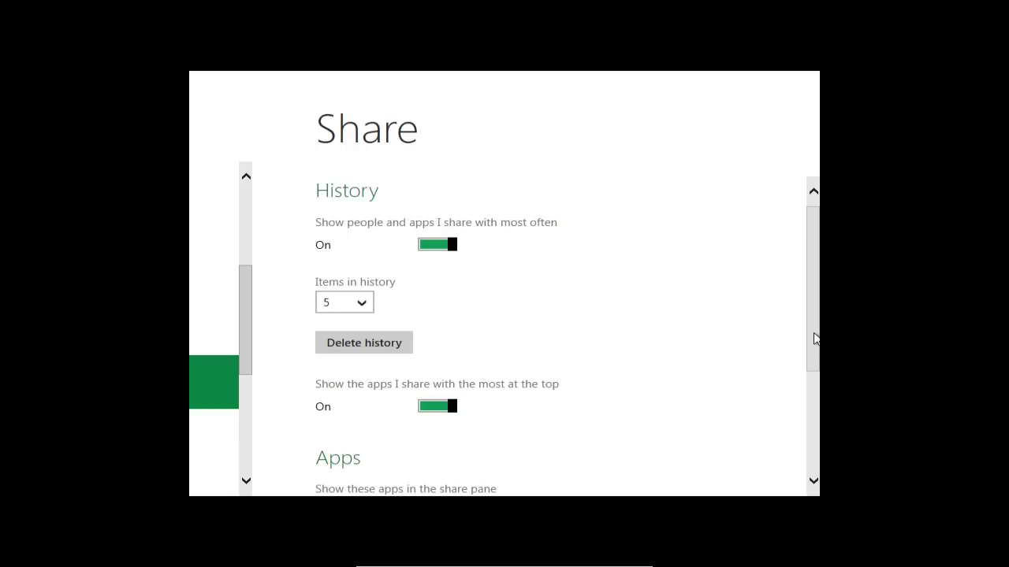
pyautogui.moveTo(816, 339); pyautogui.dragTo(817, 436)
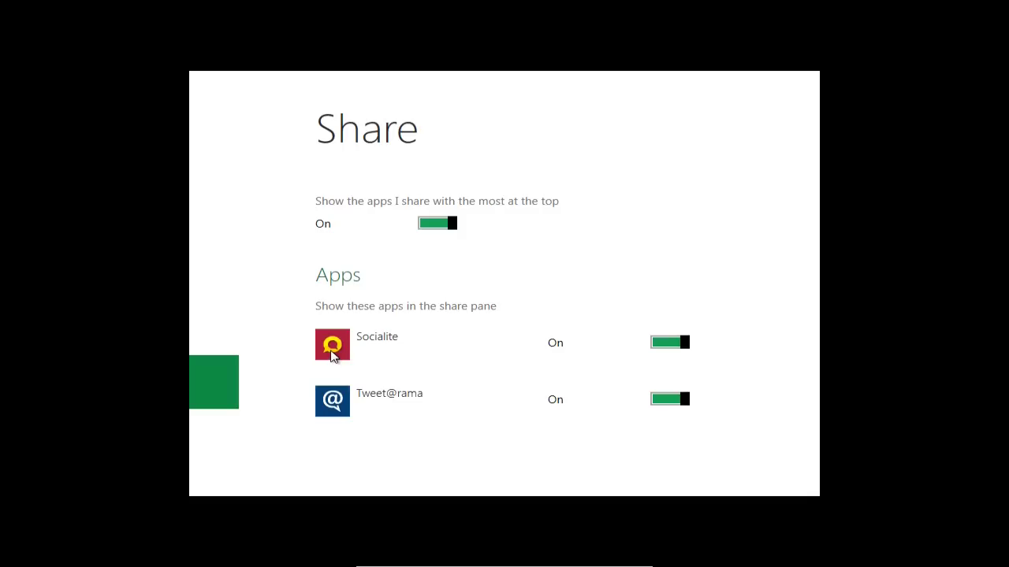
# Step: View the Send settings and the Ease of Access settings down to the cursor thickness option
pyautogui.click(211, 402)
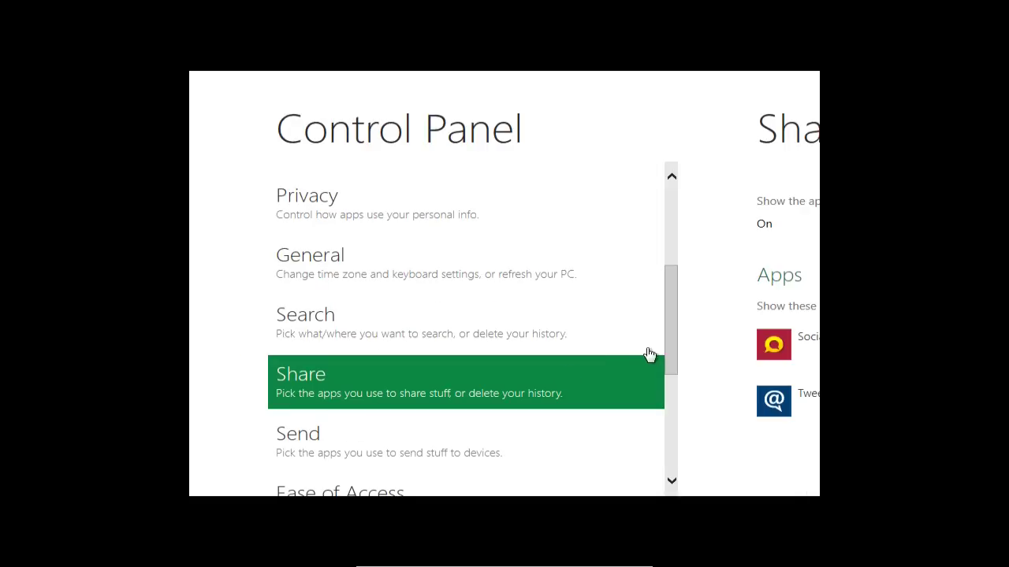
pyautogui.moveTo(668, 365); pyautogui.dragTo(668, 421)
pyautogui.click(360, 279)
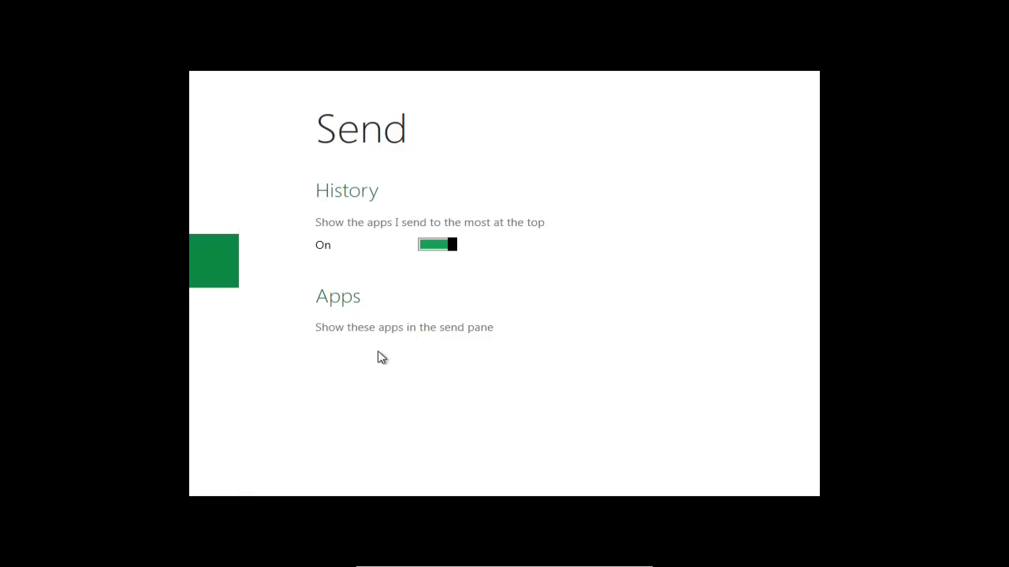
pyautogui.click(217, 282)
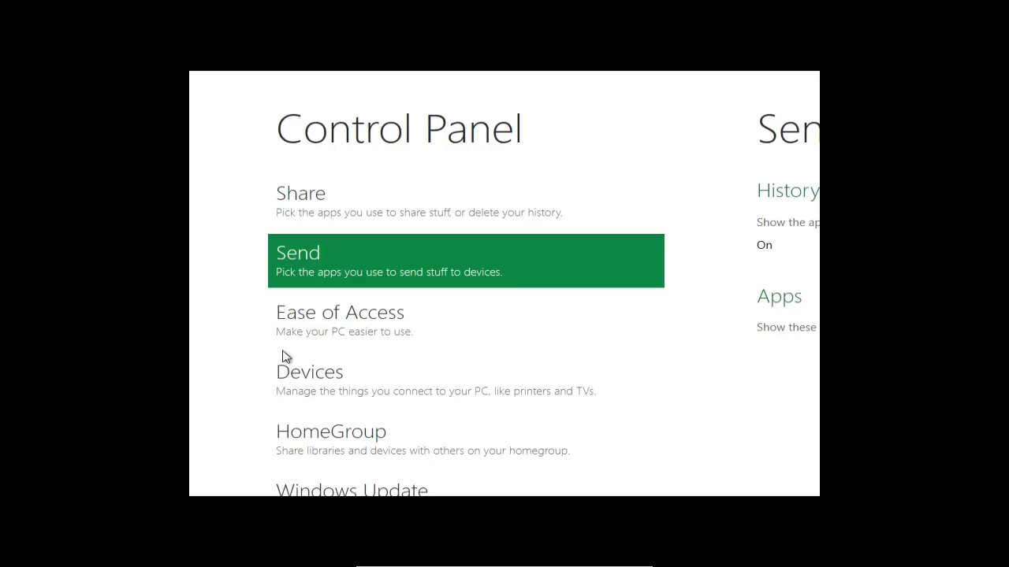
pyautogui.click(407, 329)
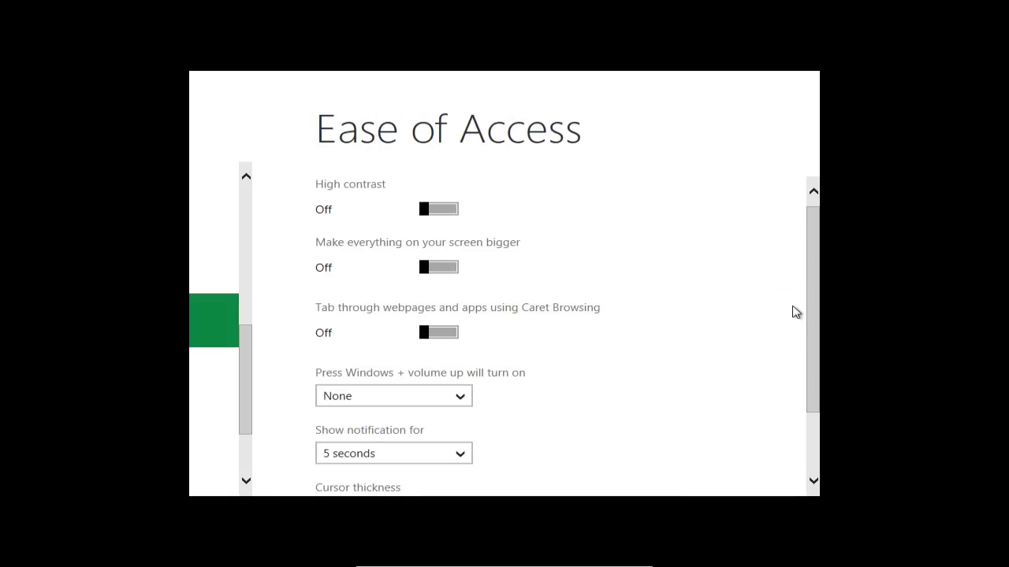
pyautogui.moveTo(813, 308); pyautogui.dragTo(815, 363)
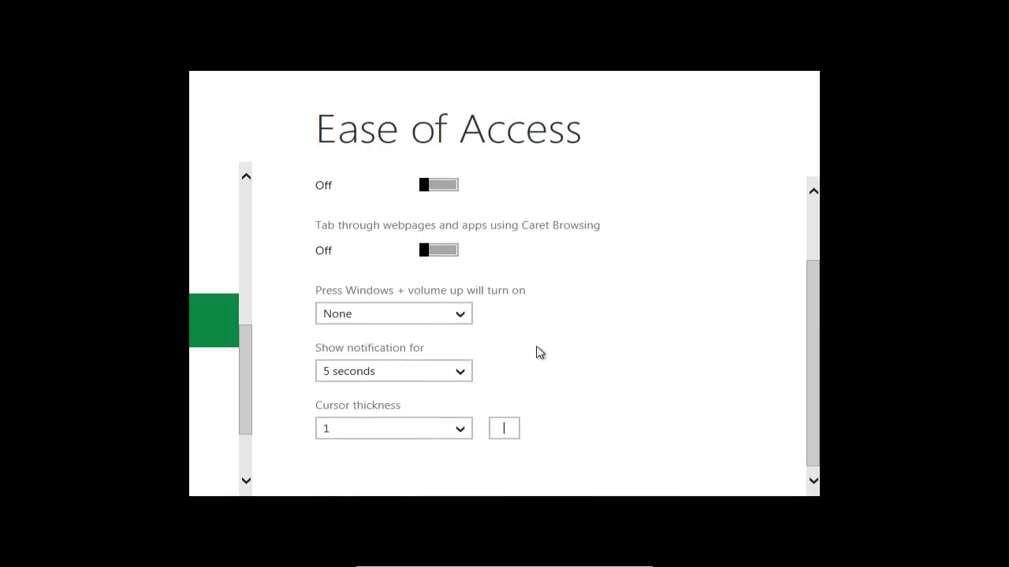
# Step: Go back to the Control Panel categories, open the Devices settings and start a search for a device to add
pyautogui.click(210, 342)
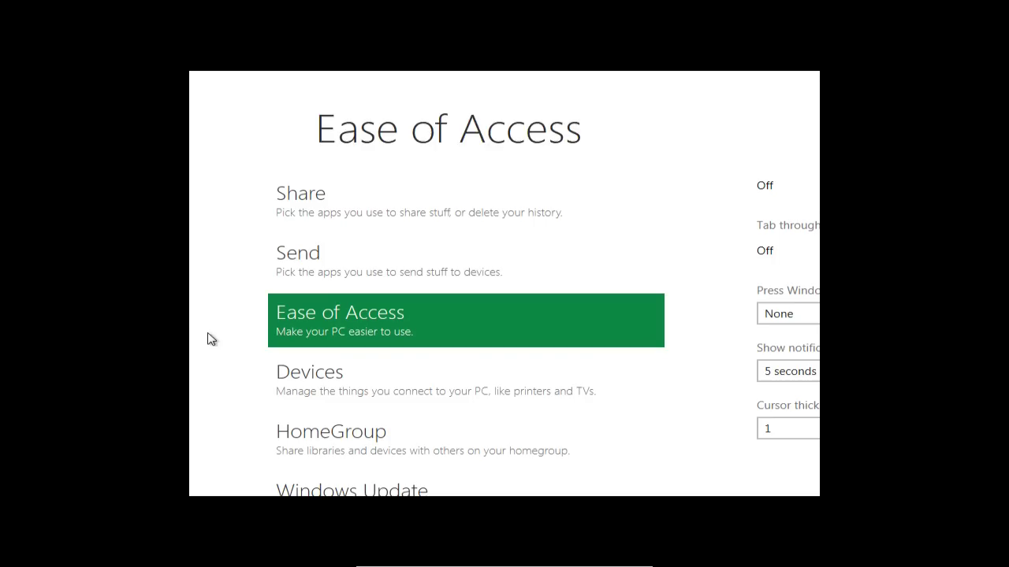
pyautogui.click(402, 392)
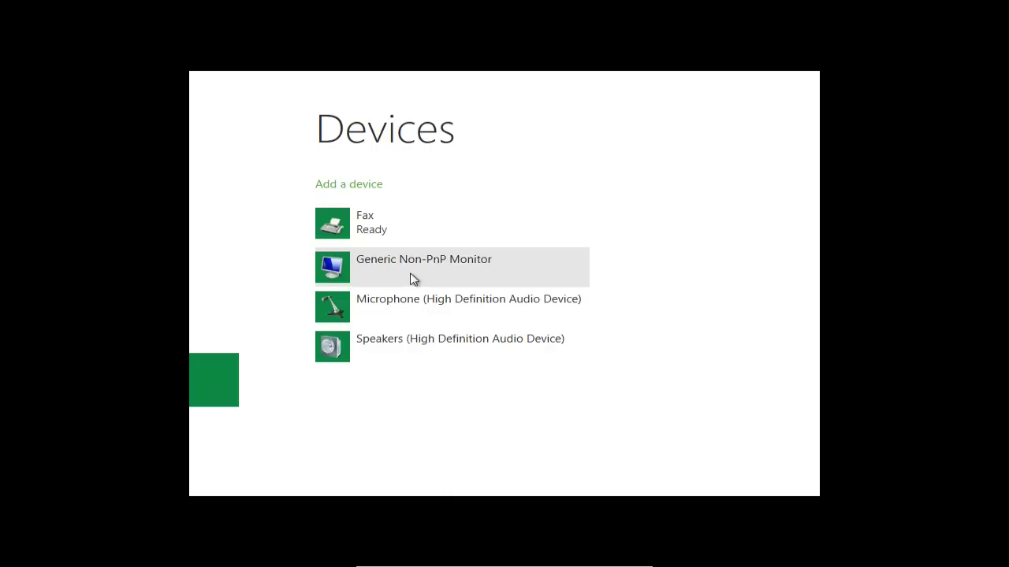
pyautogui.click(353, 188)
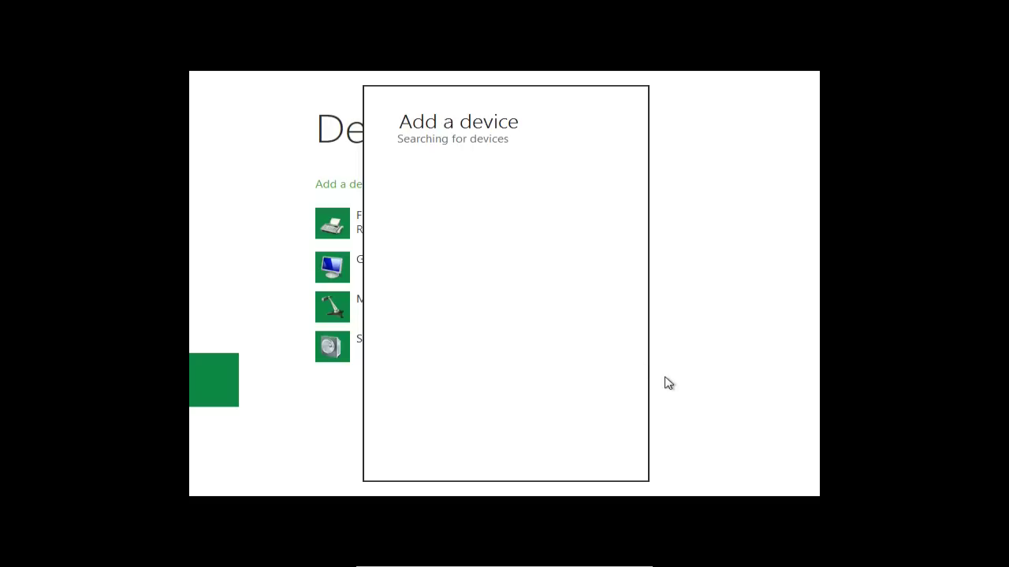
# Step: Dismiss the device search, return to the Control Panel categories and view the HomeGroup settings
pyautogui.click(698, 406)
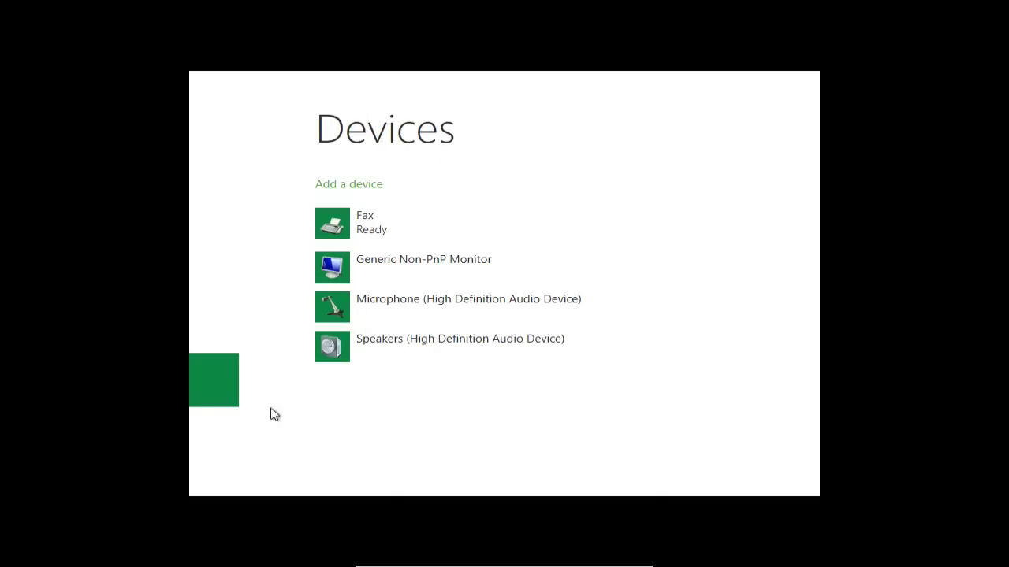
pyautogui.click(213, 390)
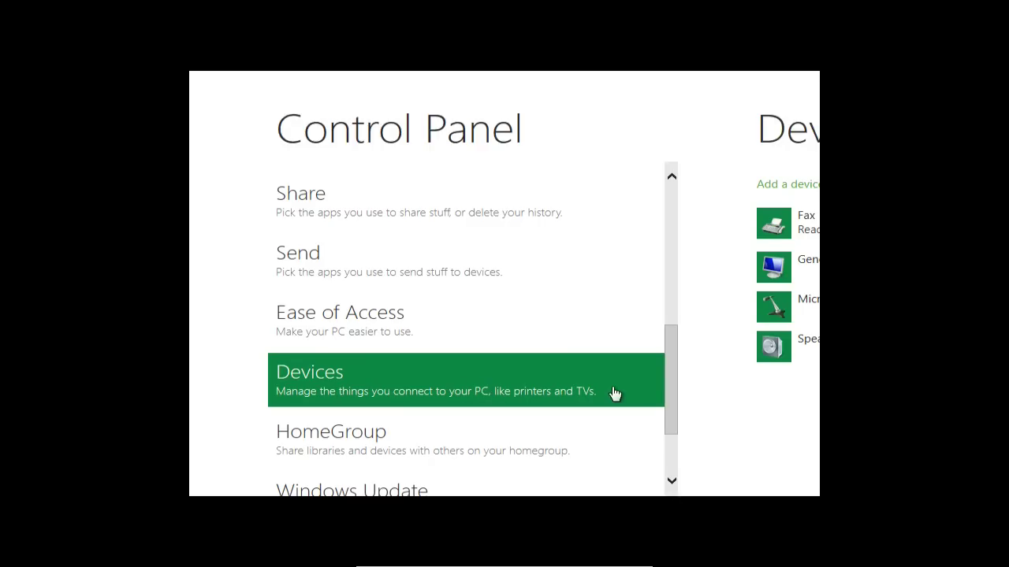
pyautogui.moveTo(668, 416); pyautogui.dragTo(672, 449)
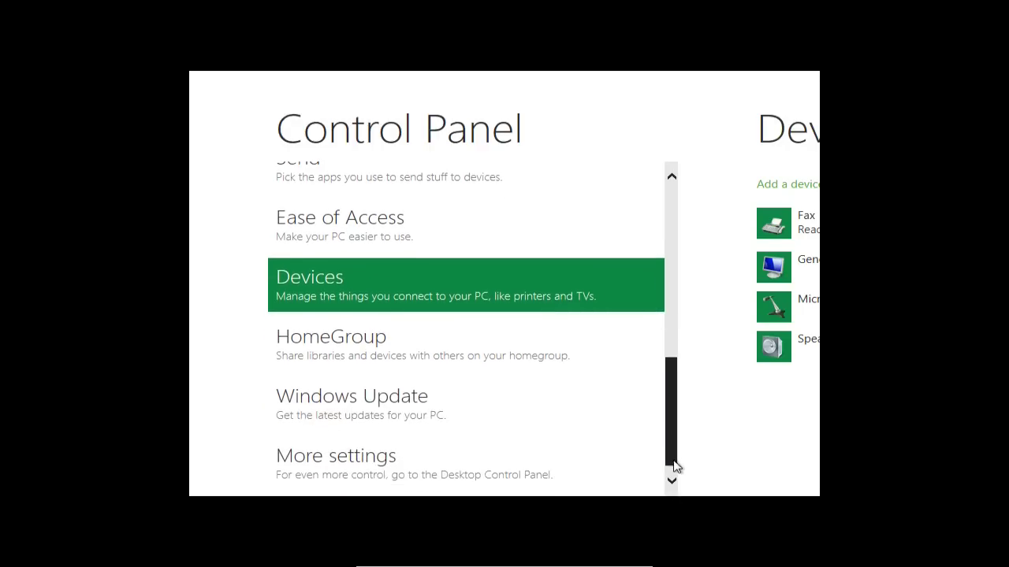
pyautogui.click(377, 349)
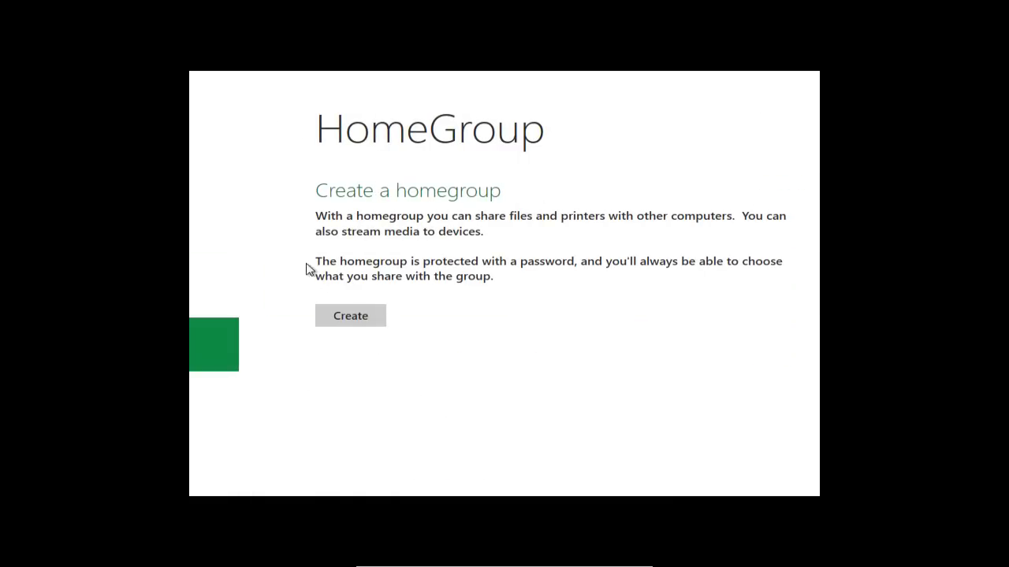
# Step: View the Windows Update settings, and open the Desktop Control Panel from the More settings category
pyautogui.click(203, 118)
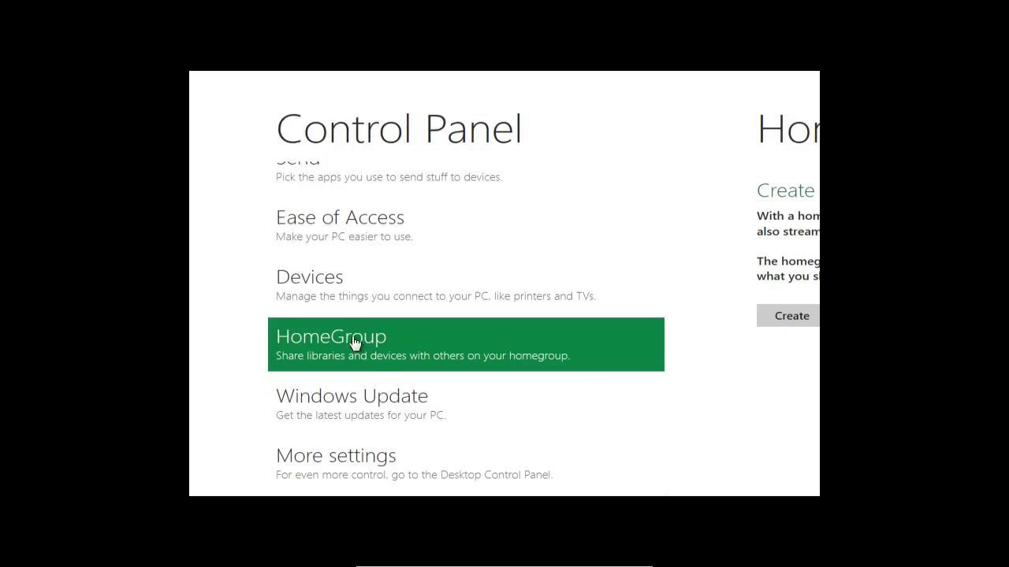
pyautogui.click(408, 412)
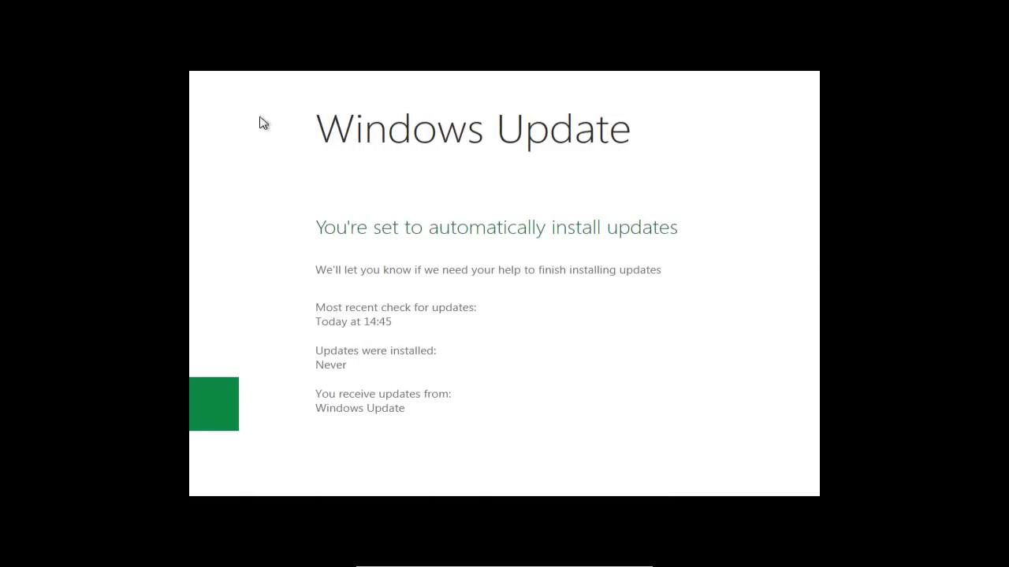
pyautogui.click(210, 108)
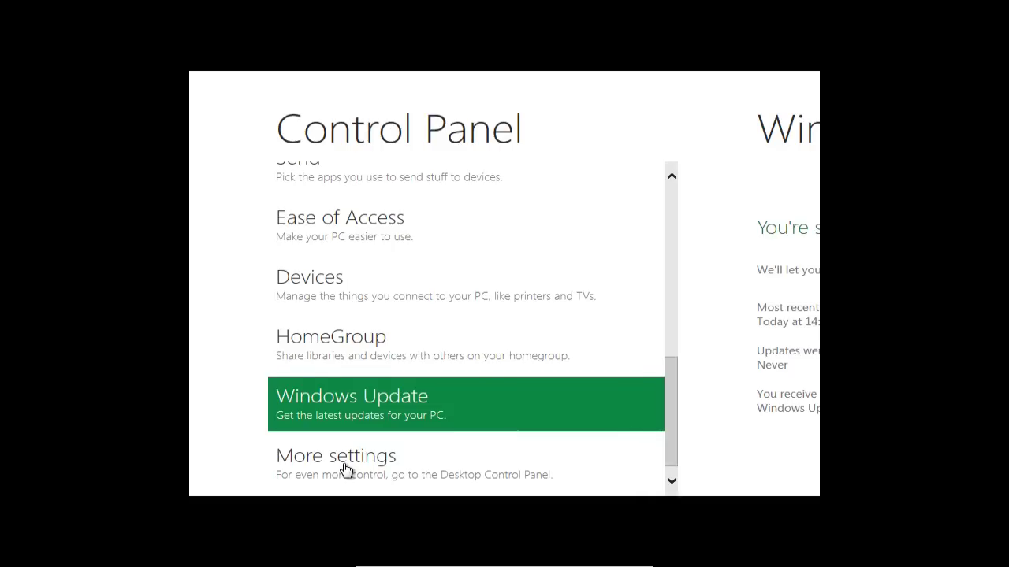
pyautogui.click(344, 470)
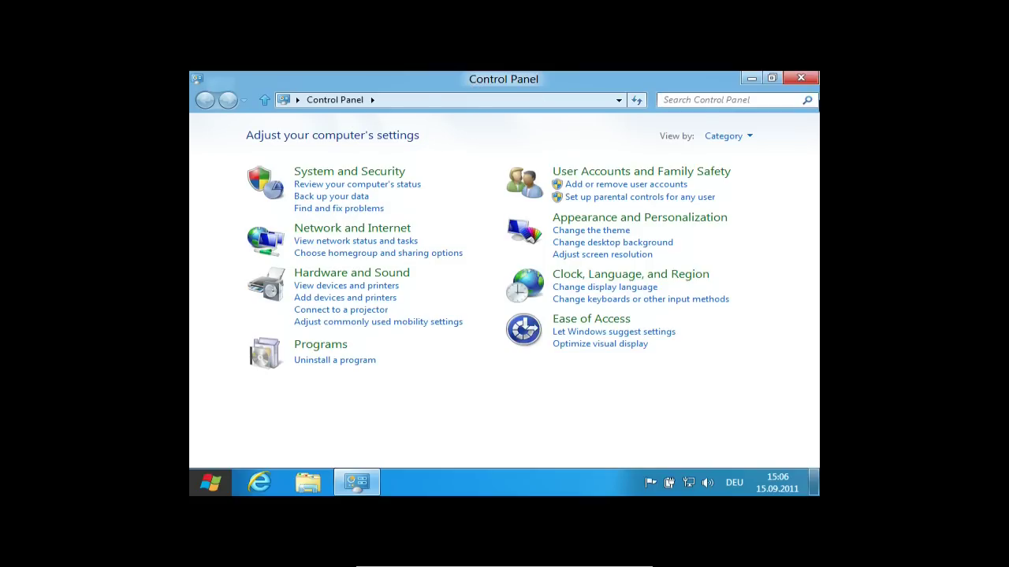
# Step: Restore and re-maximize the desktop Control Panel window, view its Hardware and Sound category and close it
pyautogui.click(775, 83)
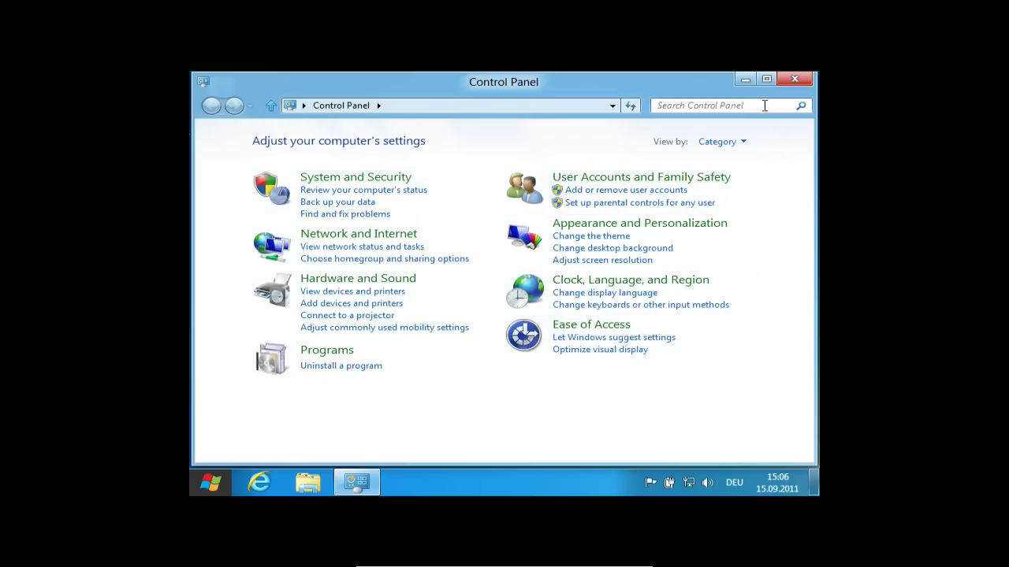
pyautogui.click(766, 82)
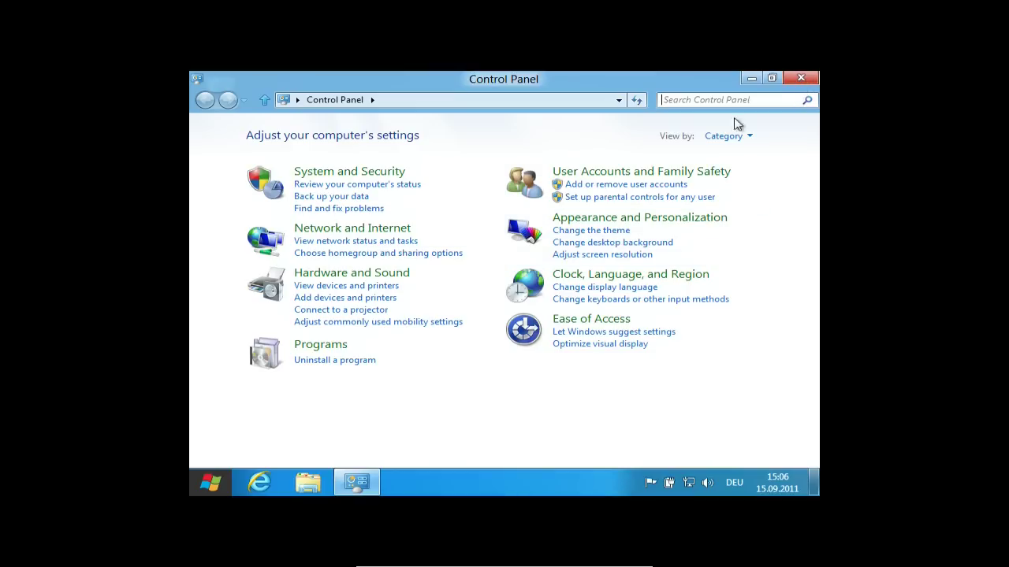
pyautogui.click(339, 274)
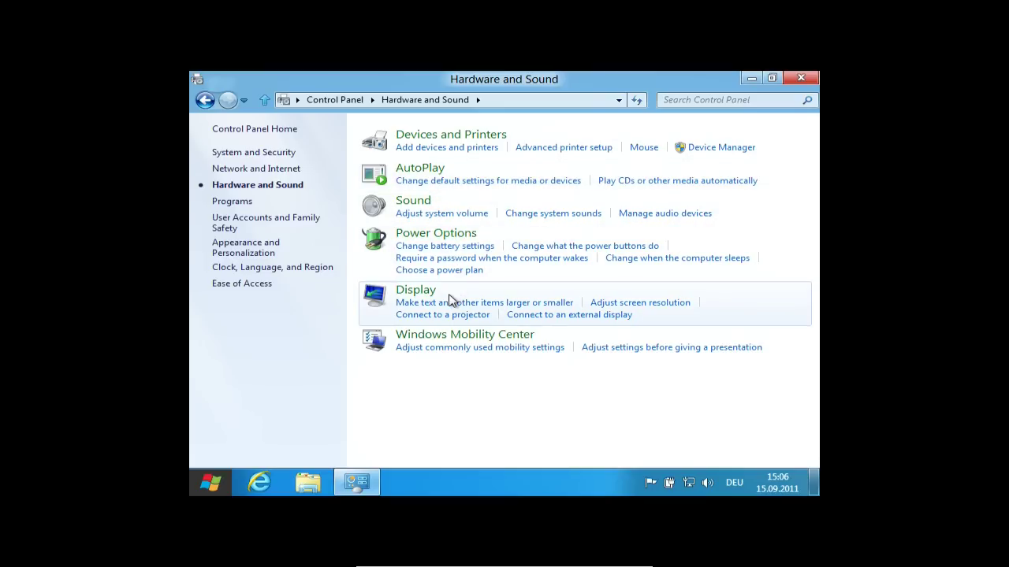
pyautogui.click(801, 78)
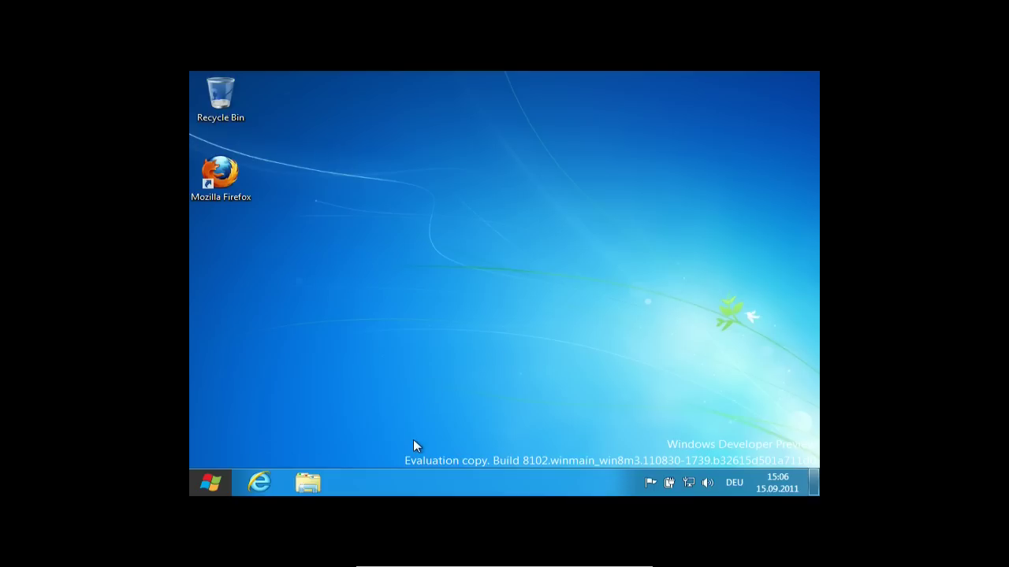
# Step: Open the file explorer at Libraries and display the available actions for the Pictures library
pyautogui.click(315, 480)
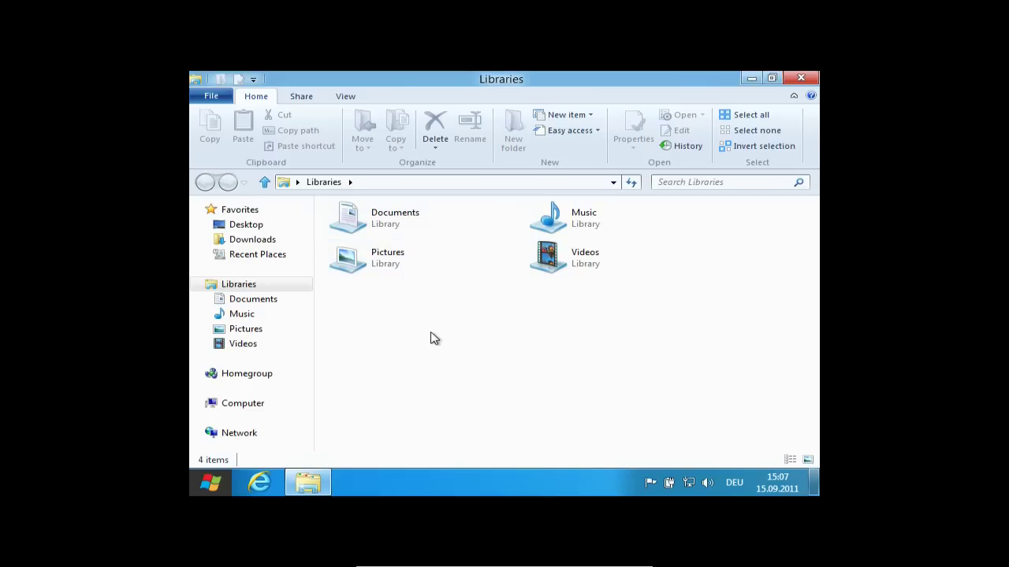
pyautogui.click(392, 263)
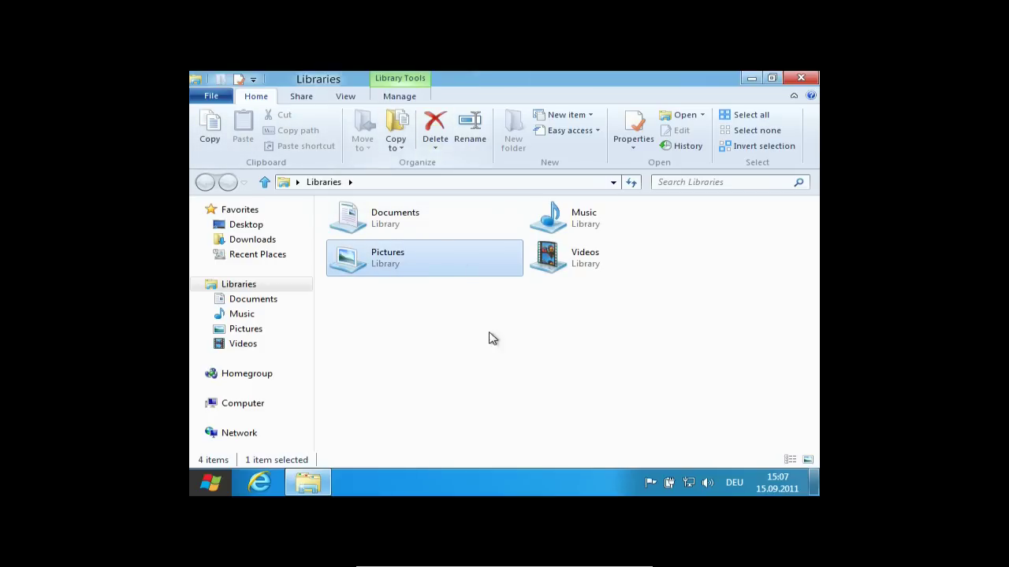
pyautogui.rightClick(387, 270)
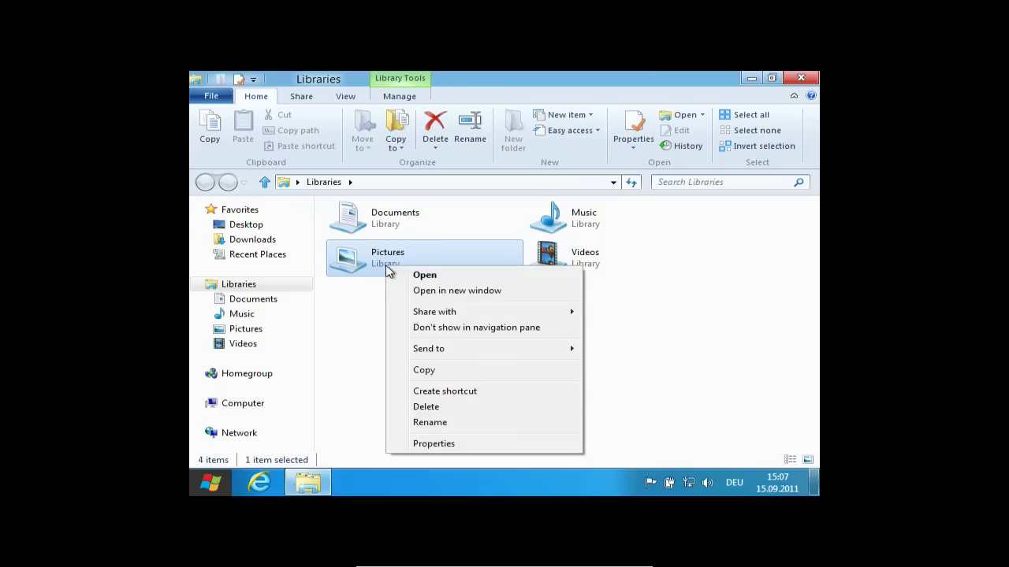
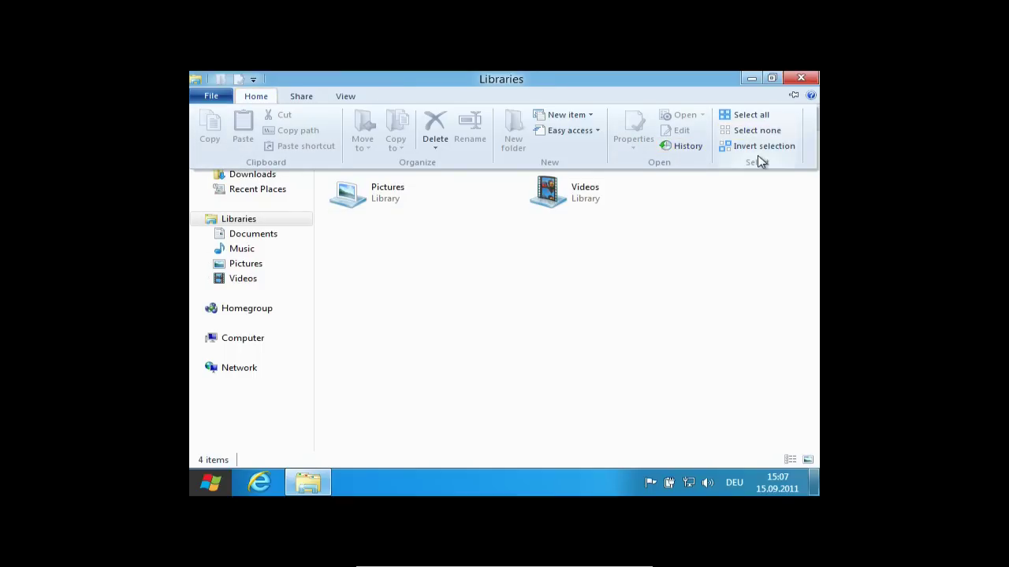
# Step: Review the Home, Share and View commands available for the Libraries folder
pyautogui.click(262, 100)
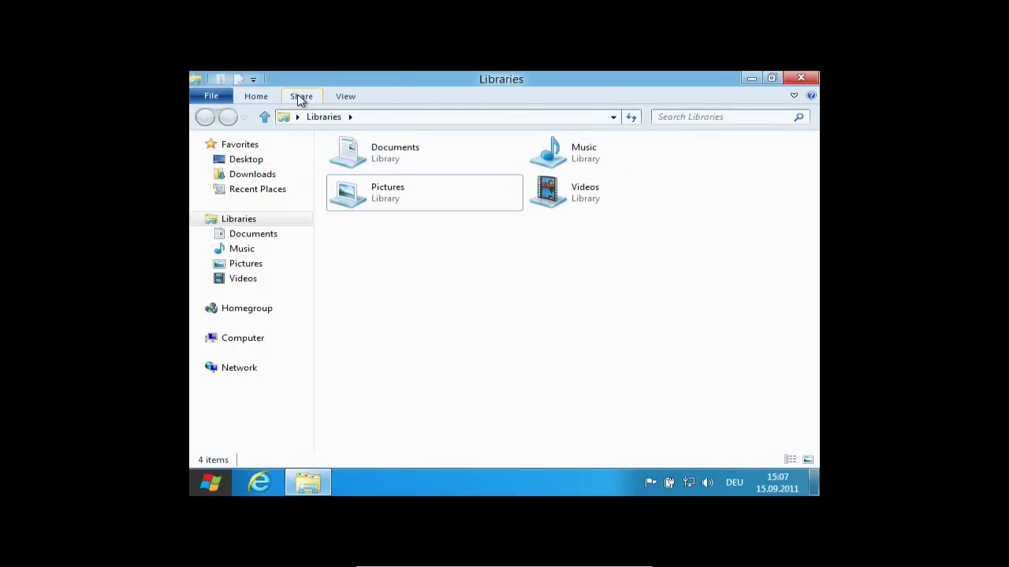
pyautogui.click(301, 99)
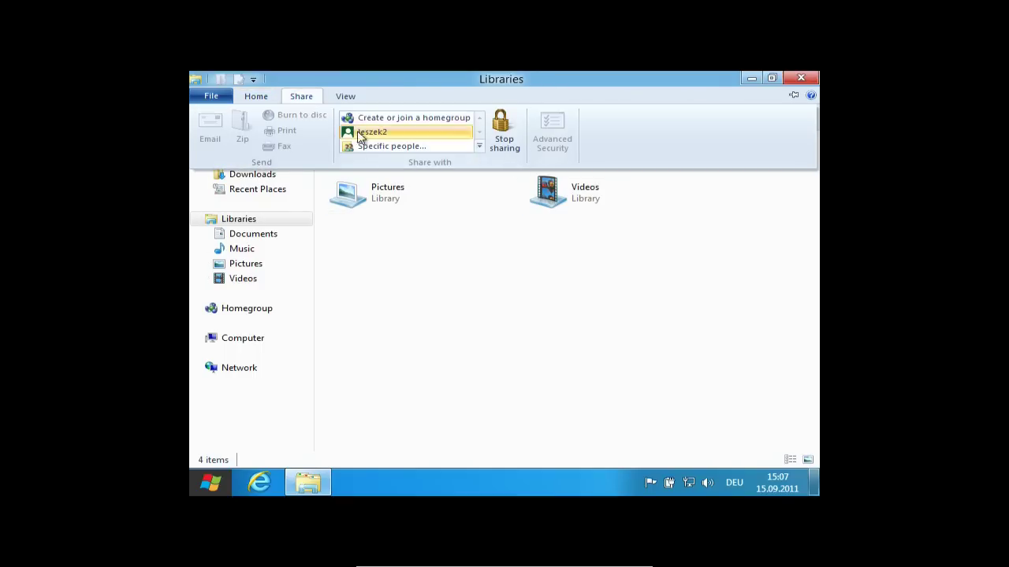
pyautogui.click(307, 100)
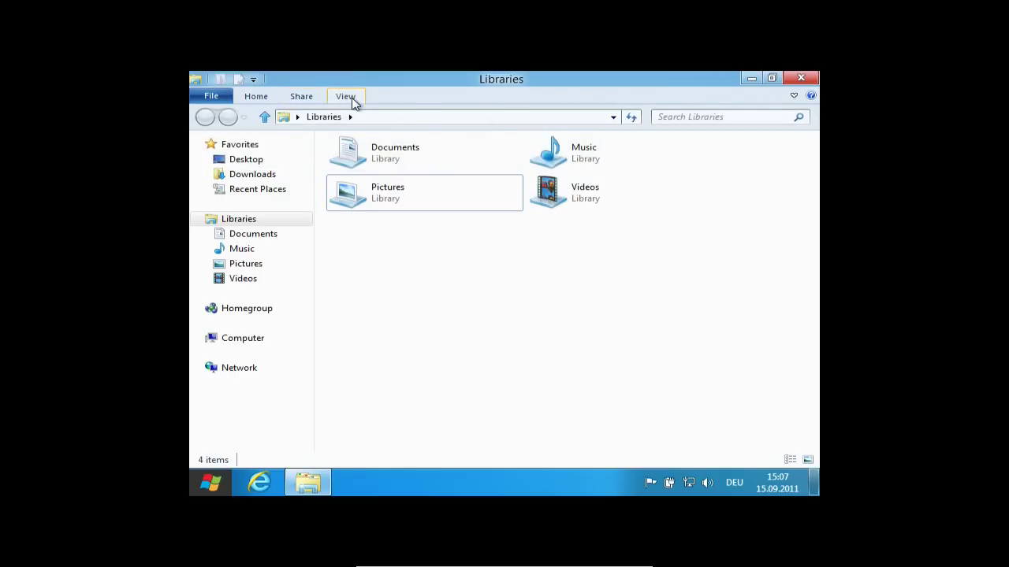
pyautogui.click(347, 98)
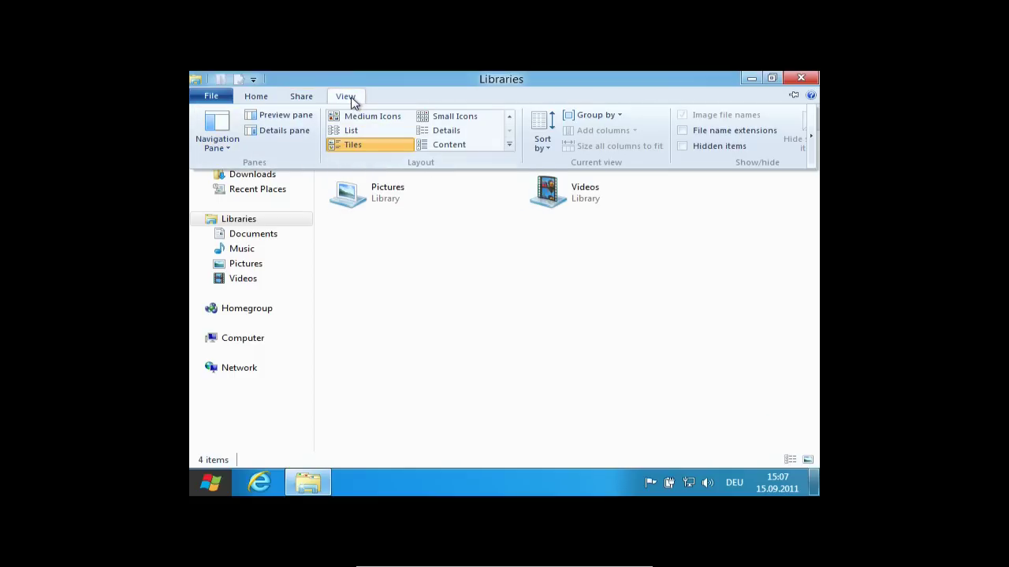
pyautogui.click(353, 103)
# Step: Try the Content layout for the Libraries folder and return it to the Tiles layout
pyautogui.click(345, 99)
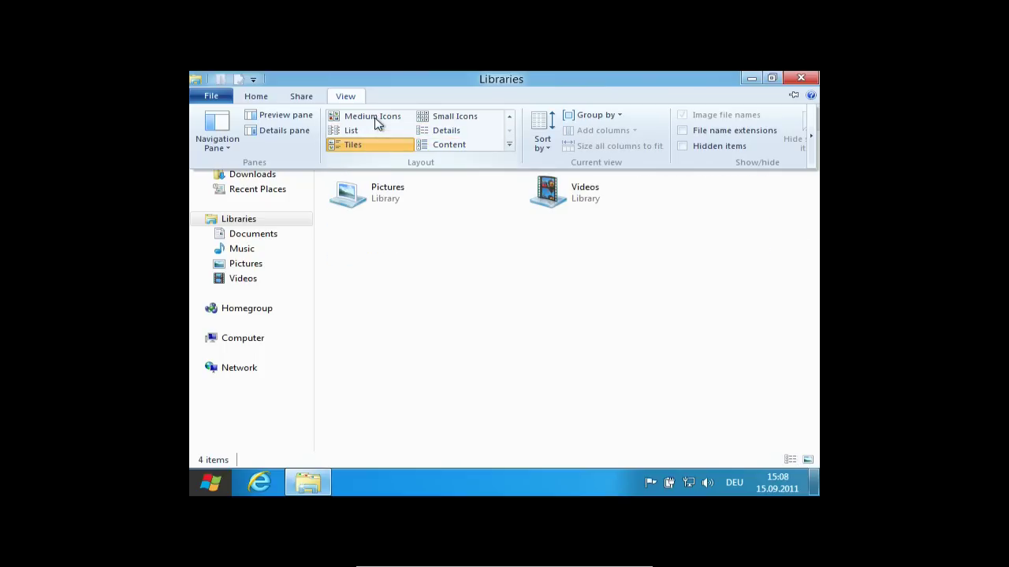
pyautogui.click(446, 148)
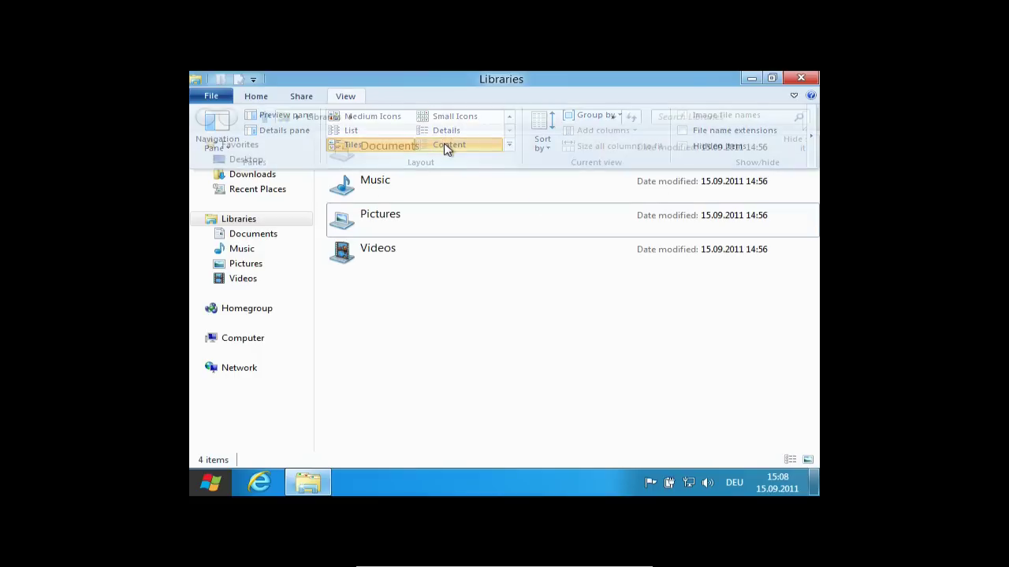
pyautogui.click(343, 97)
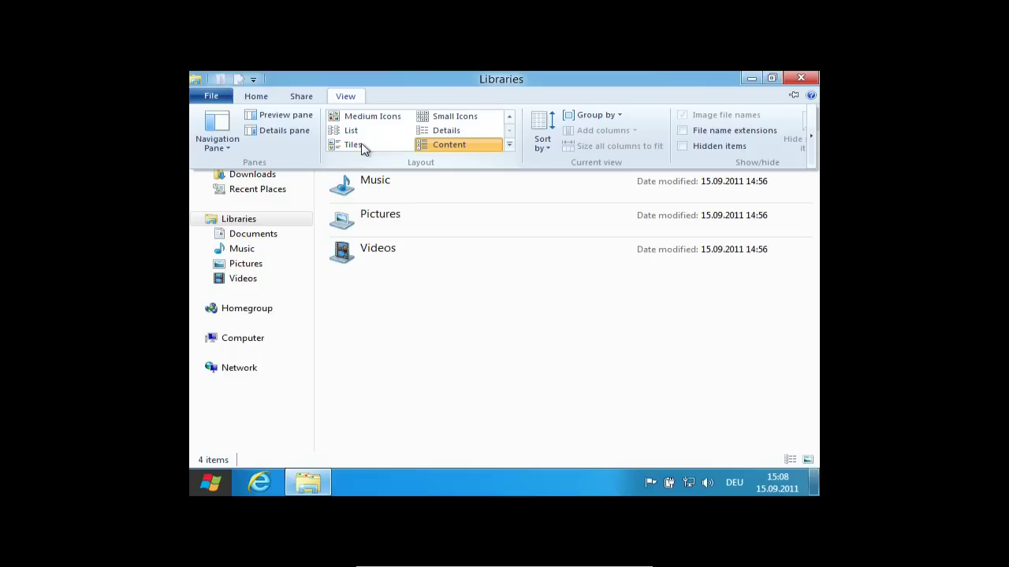
pyautogui.click(352, 147)
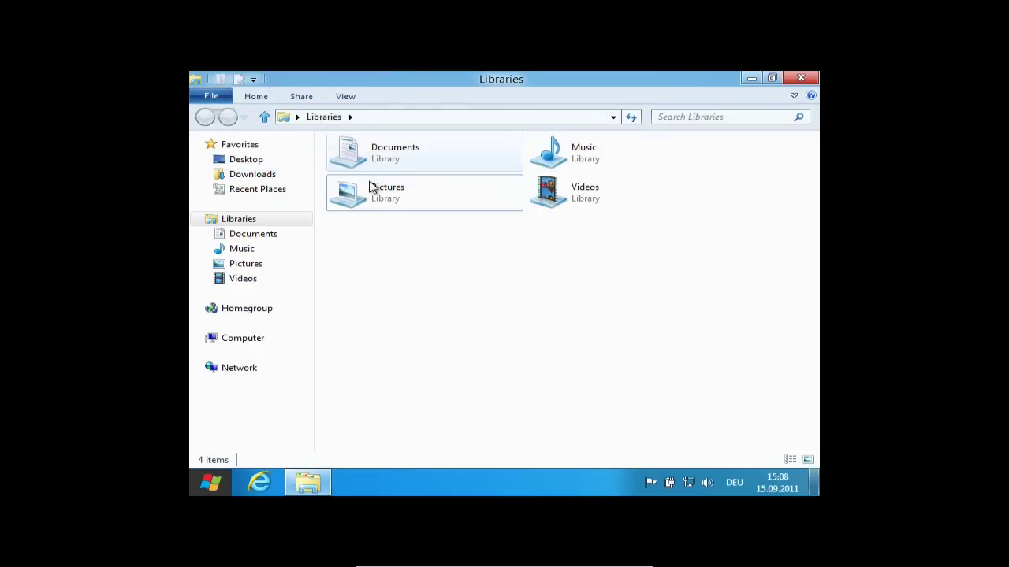
# Step: Turn on the display of file name extensions and turn it off again
pyautogui.click(345, 97)
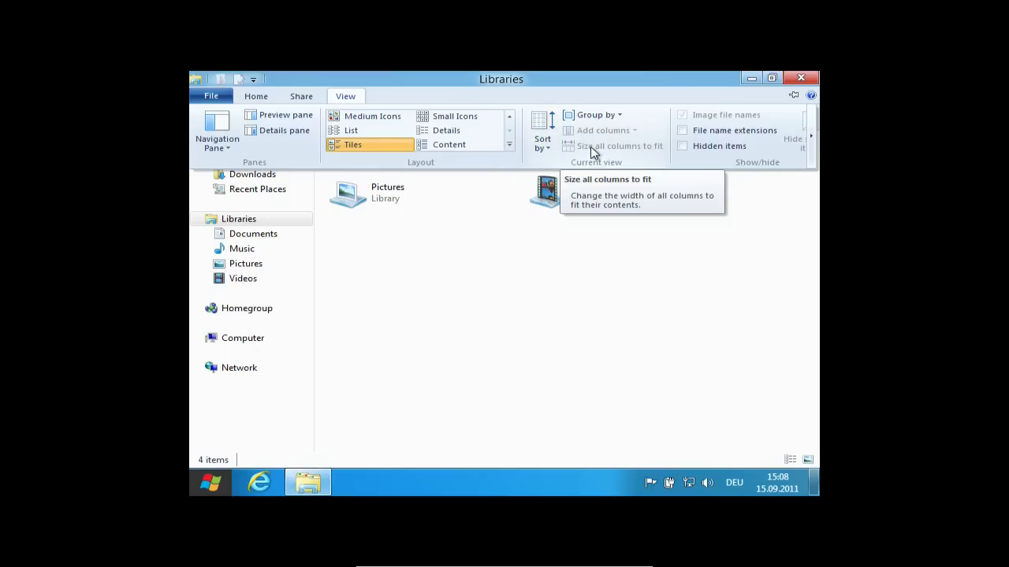
pyautogui.click(683, 131)
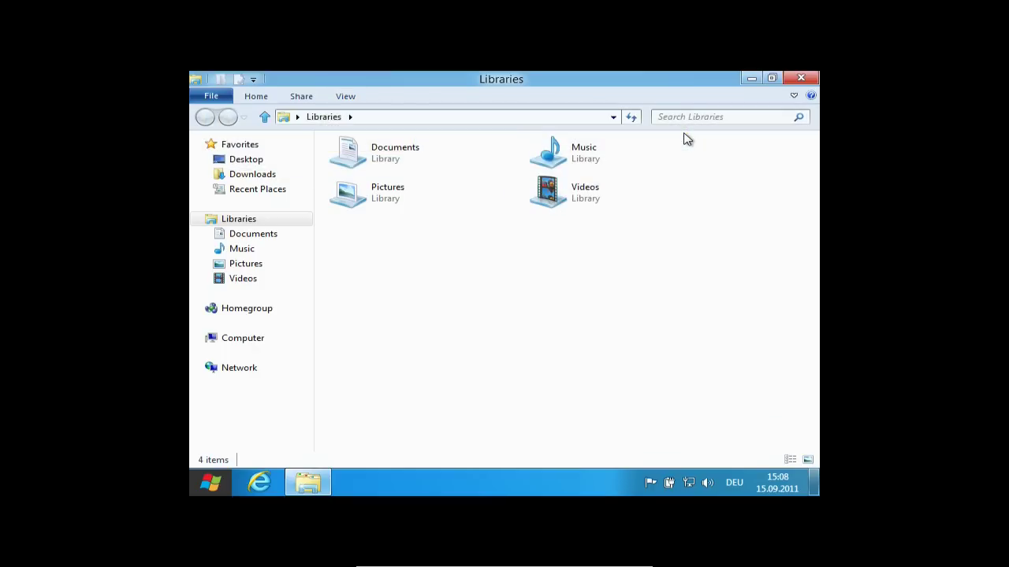
pyautogui.click(348, 96)
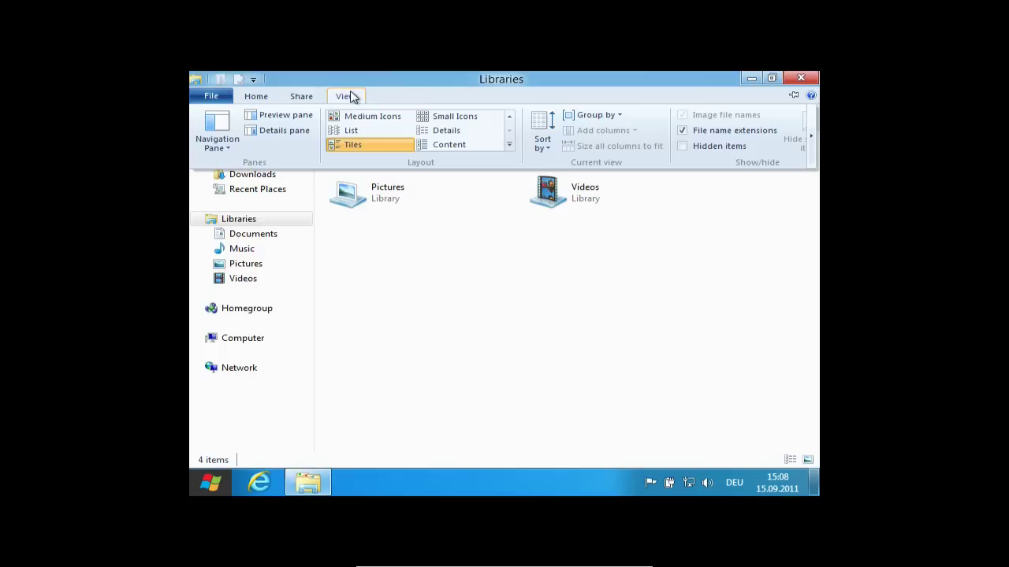
pyautogui.click(679, 131)
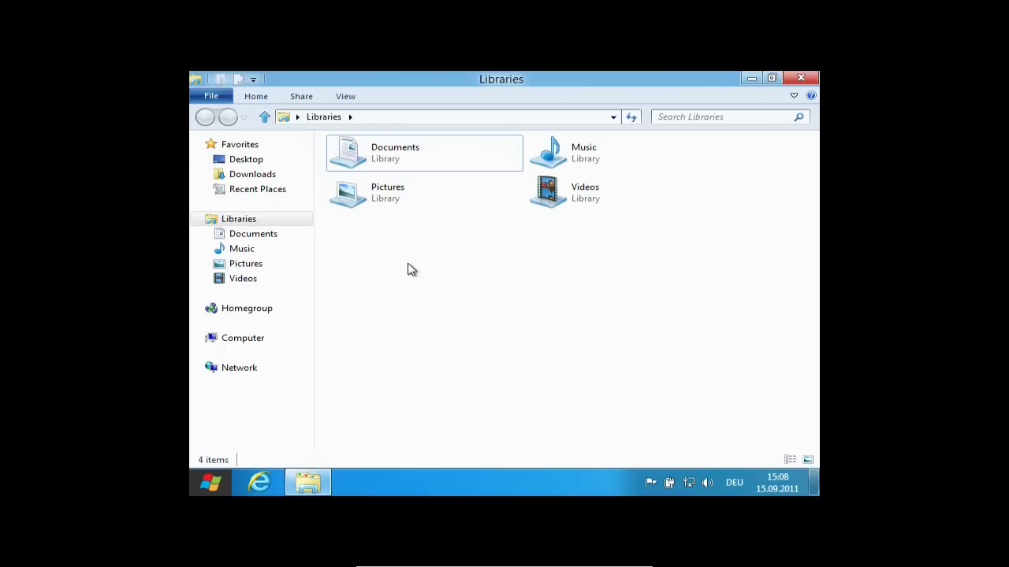
# Step: Open the Videos library and keep its Library Tools management commands expanded
pyautogui.doubleClick(552, 197)
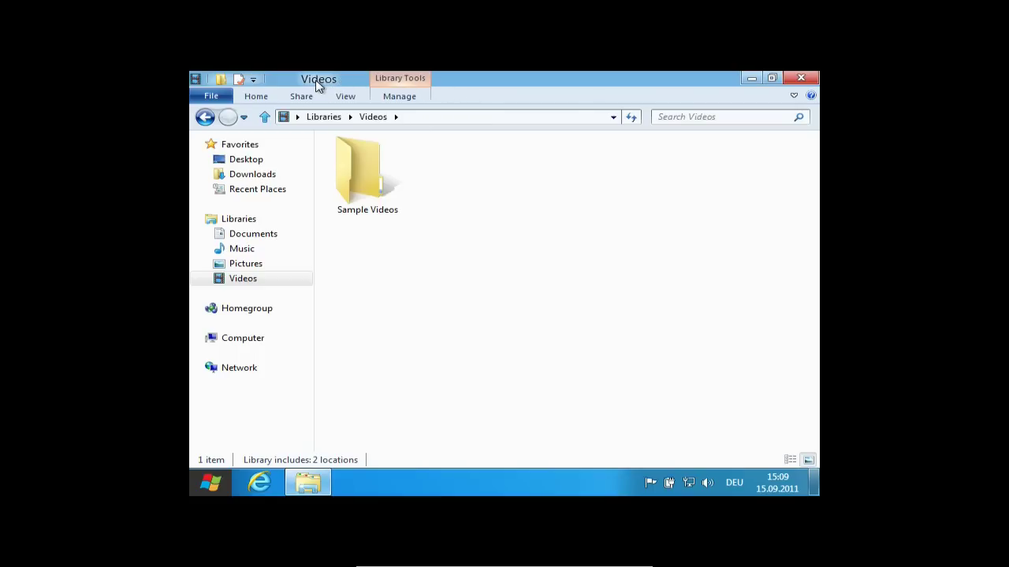
pyautogui.doubleClick(406, 83)
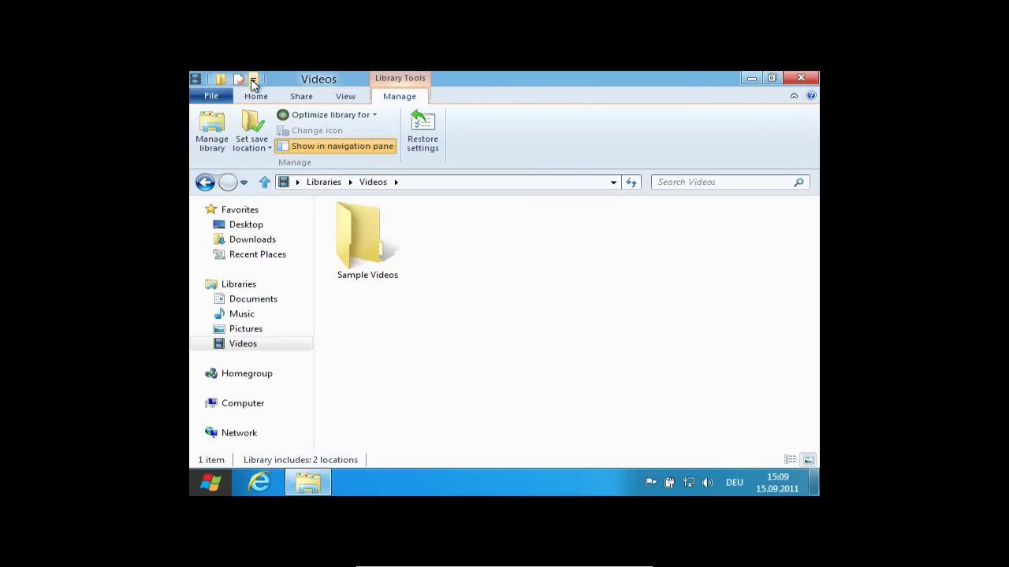
pyautogui.click(195, 81)
pyautogui.click(195, 80)
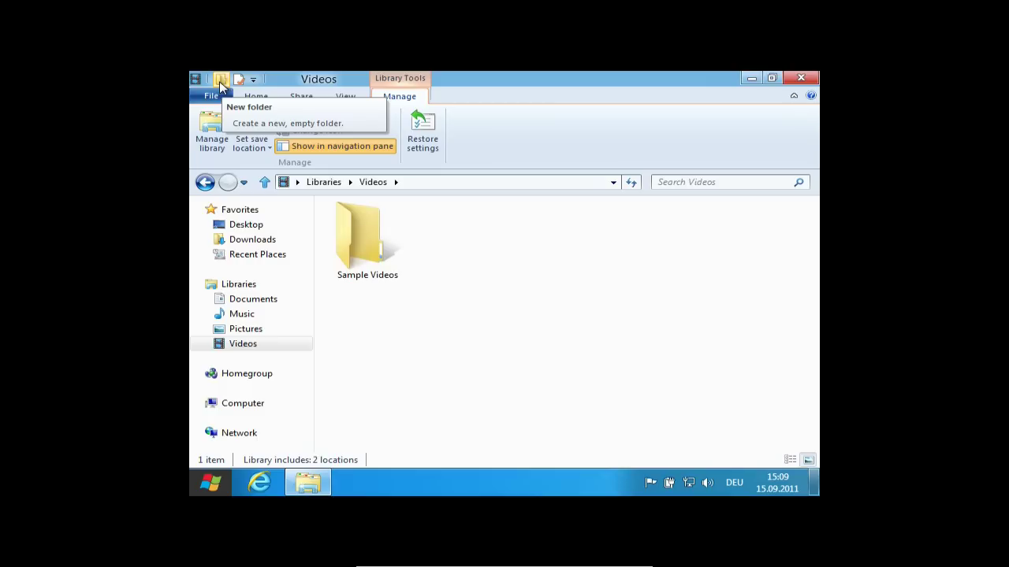
# Step: Create a new folder in the Videos library, keeping its default name
pyautogui.click(222, 84)
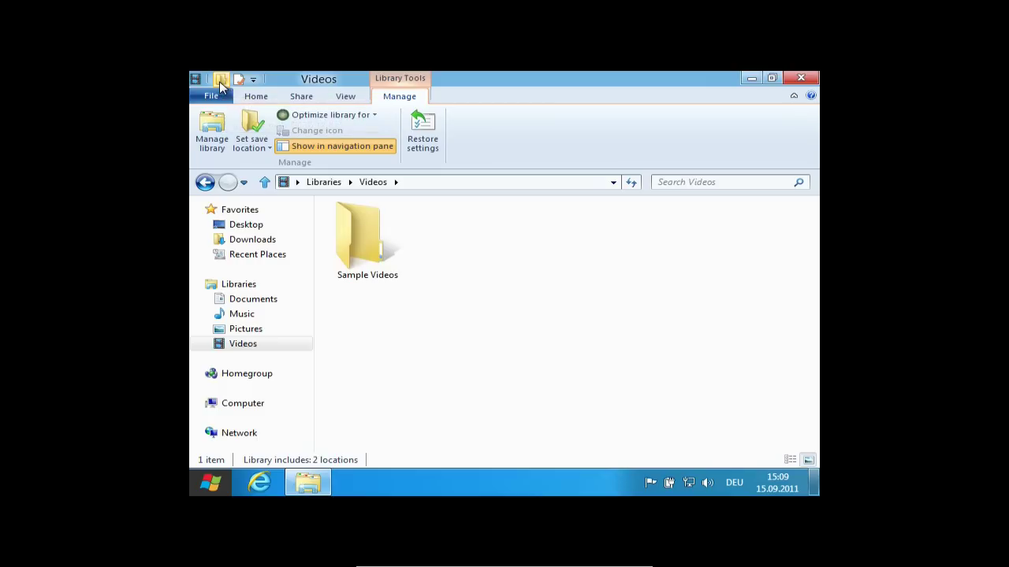
pyautogui.click(381, 317)
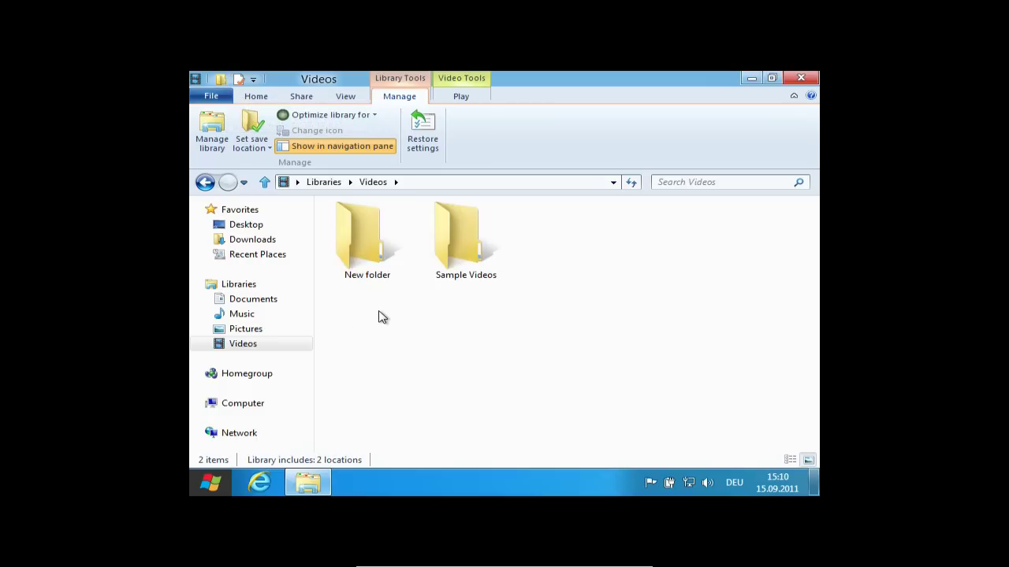
pyautogui.click(356, 236)
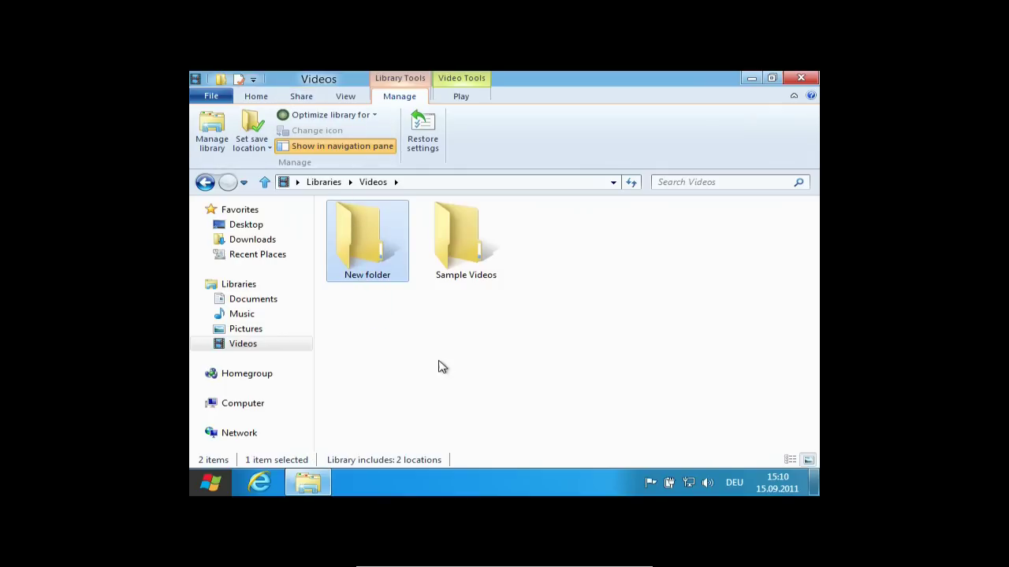
pyautogui.click(361, 342)
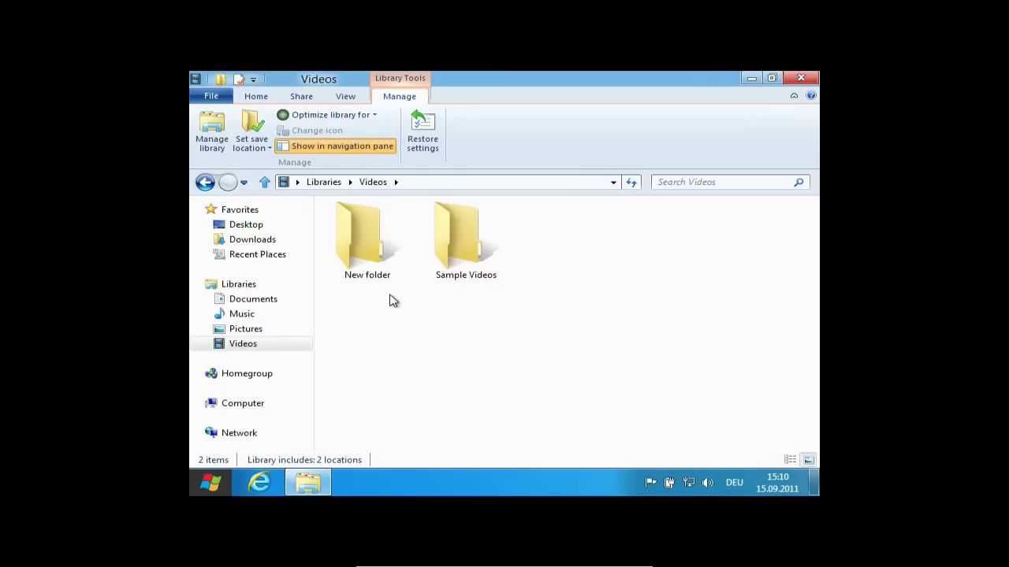
# Step: Select the new folder in the Videos library and examine its Home and Video Tools playback commands
pyautogui.click(370, 253)
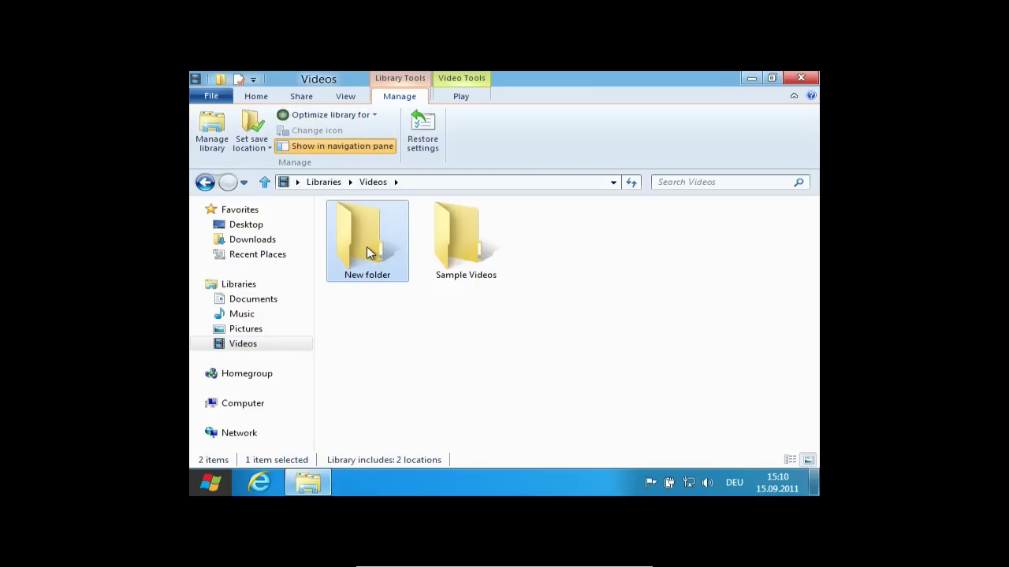
pyautogui.click(256, 96)
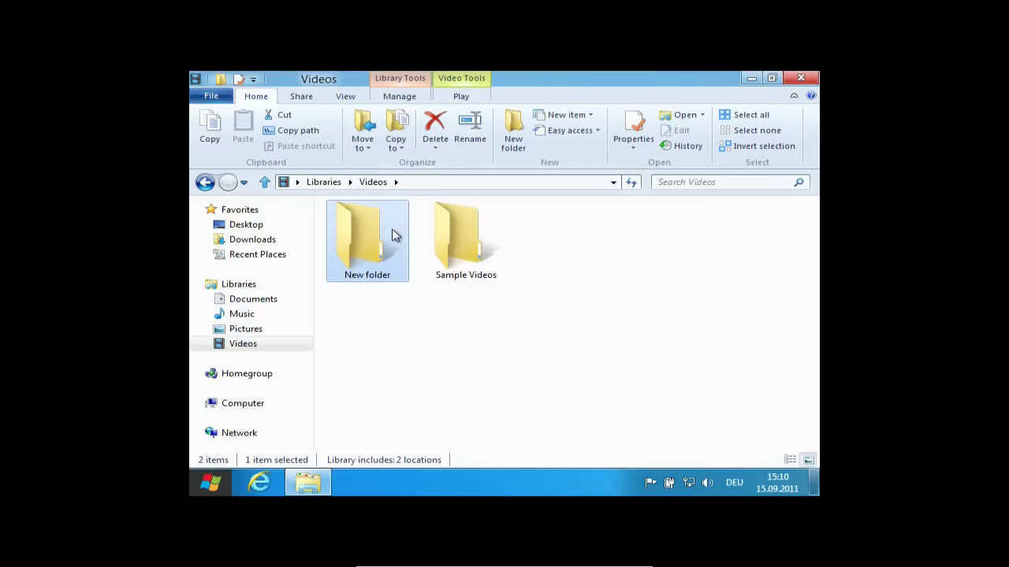
pyautogui.click(465, 84)
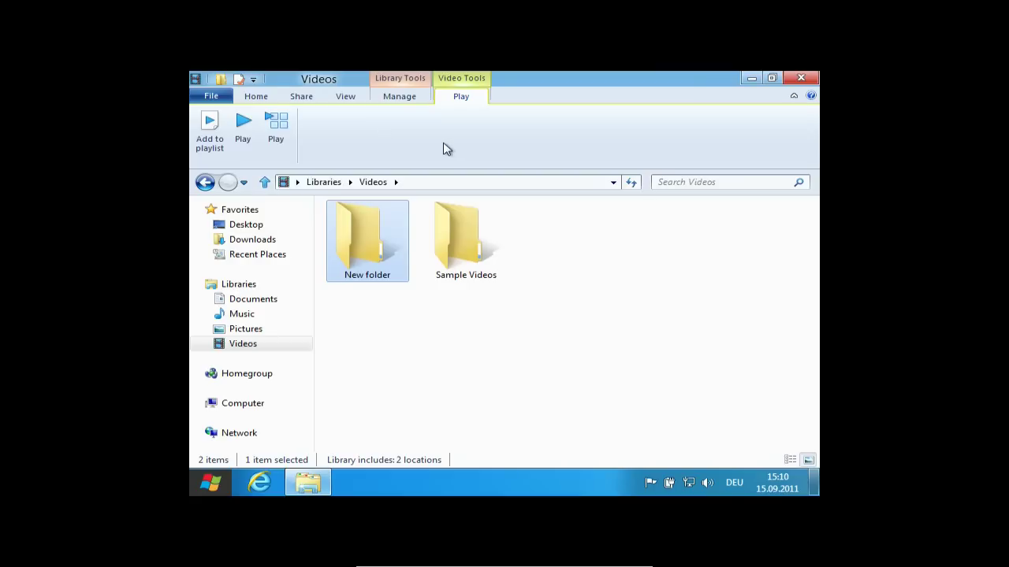
pyautogui.click(258, 96)
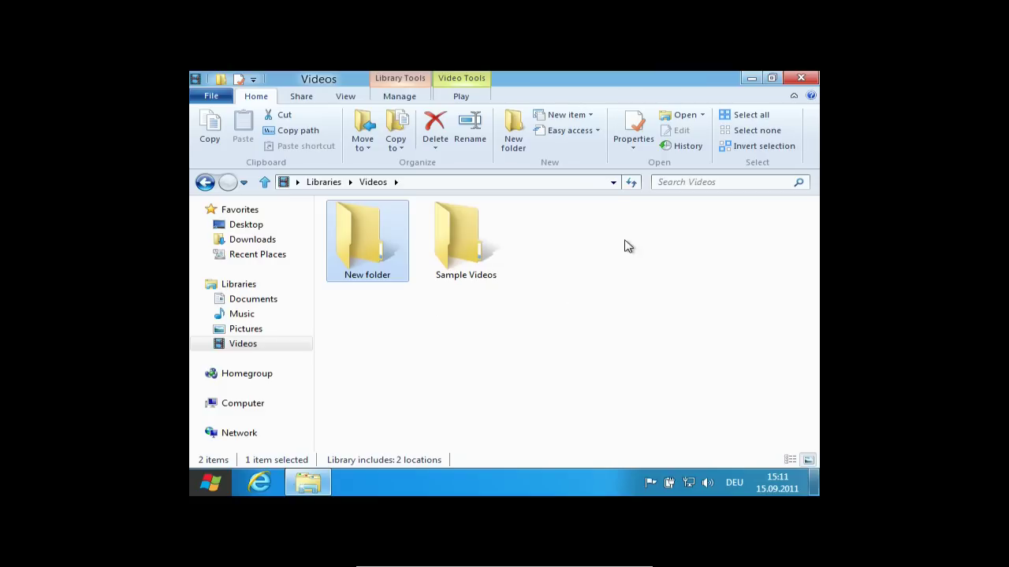
# Step: Collapse the ribbon and permanently delete the new folder from the Videos library
pyautogui.click(794, 96)
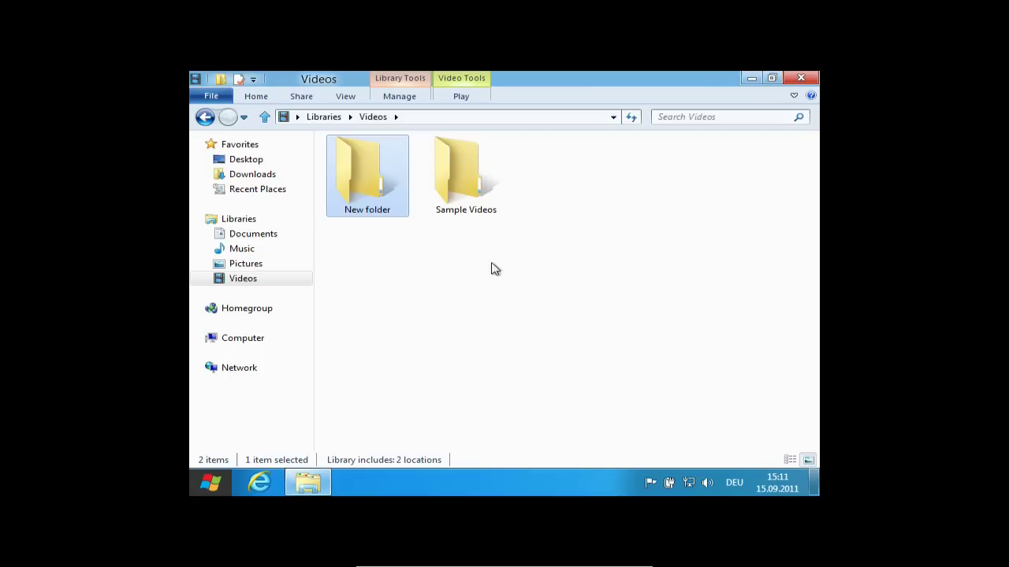
pyautogui.click(386, 276)
pyautogui.click(374, 218)
pyautogui.hotkey('shift', 'Delete')
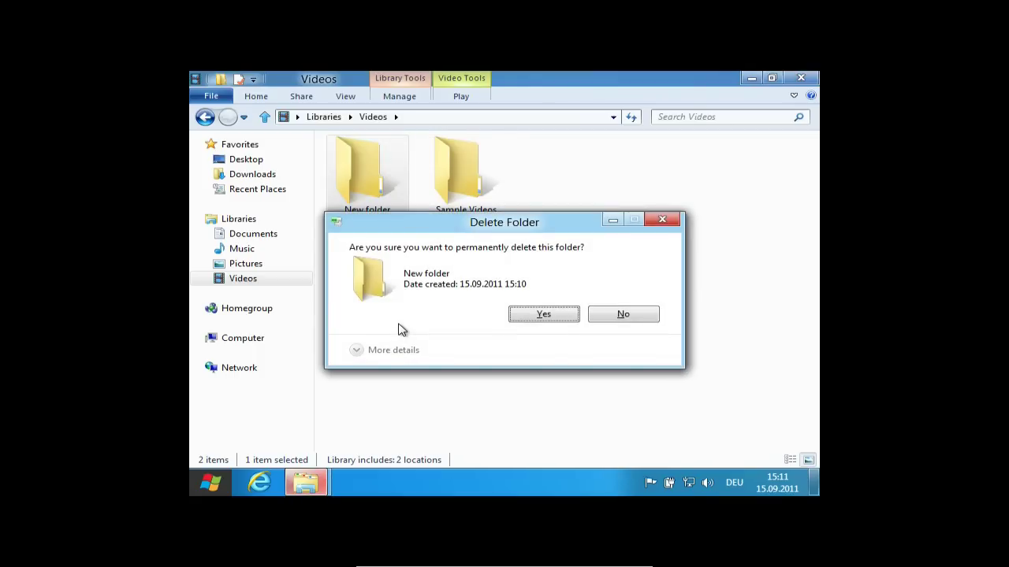
pyautogui.click(540, 317)
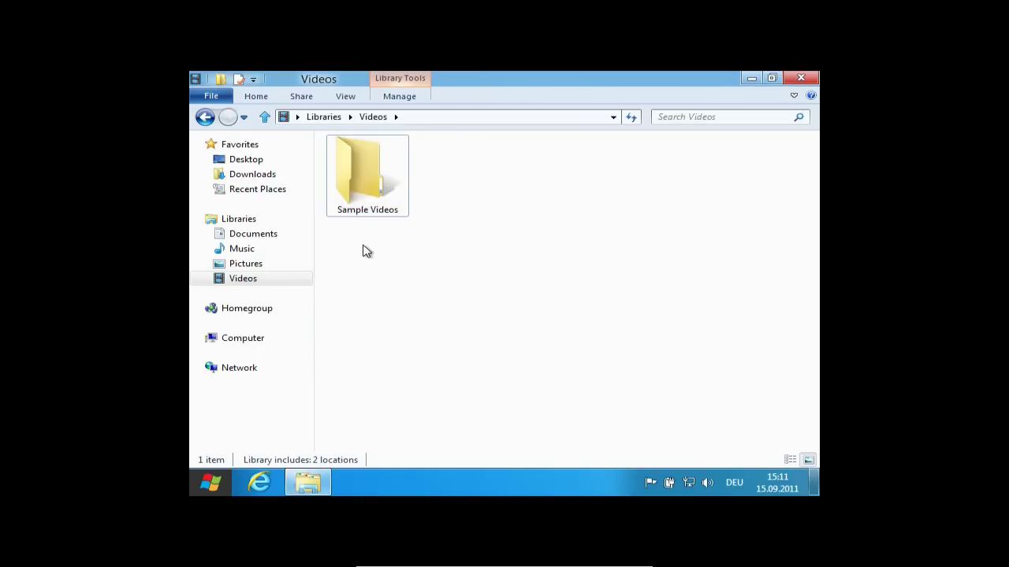
# Step: Inspect the Videos library's properties and the customization choices of the Quick Access Toolbar, leaving both unchanged
pyautogui.click(240, 80)
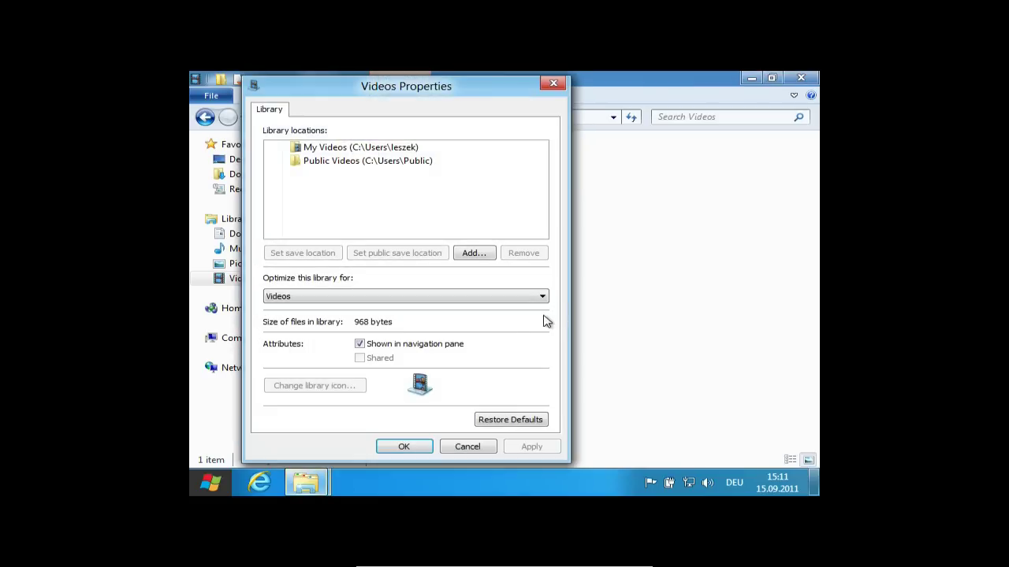
pyautogui.click(469, 446)
pyautogui.moveTo(421, 293); pyautogui.dragTo(347, 137)
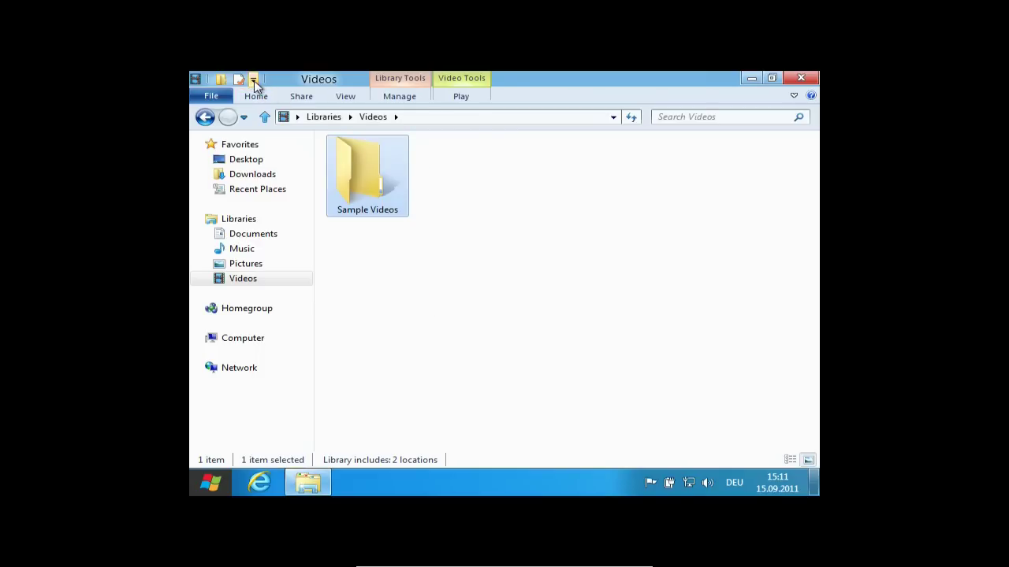
pyautogui.click(253, 82)
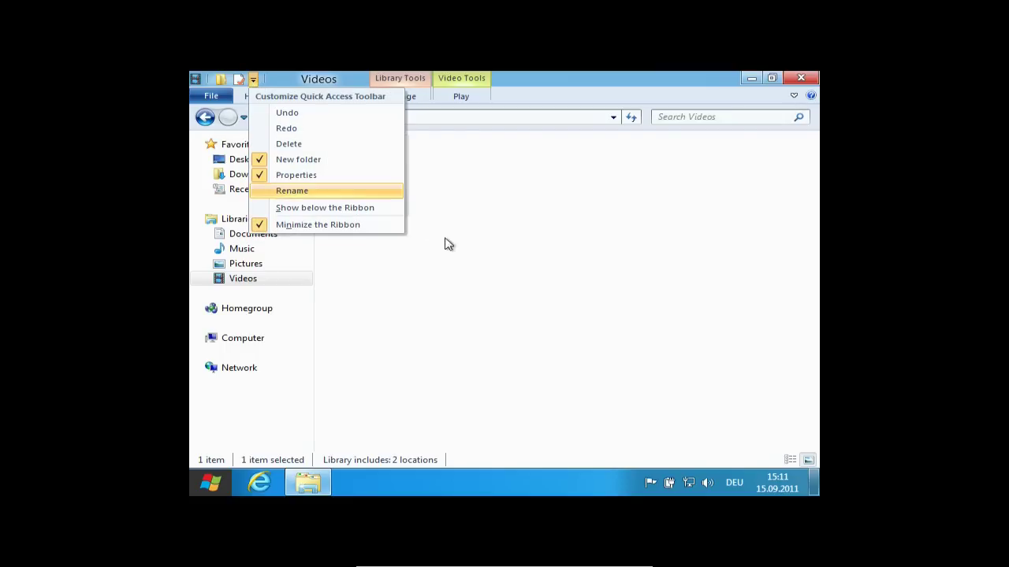
pyautogui.click(462, 290)
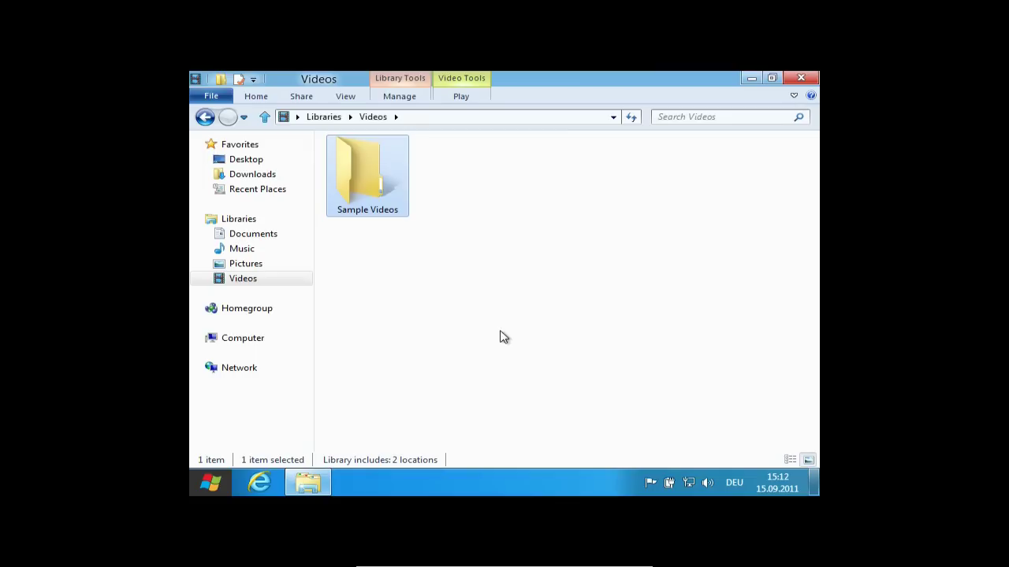
pyautogui.click(419, 279)
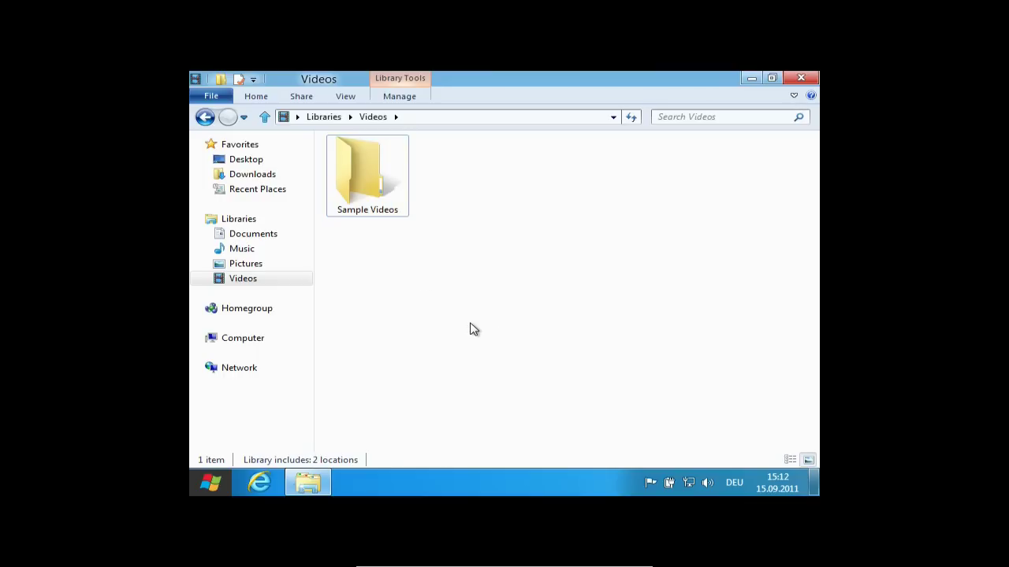
# Step: Examine the Home, Share, View and Library Tools commands of the Videos library while the ribbon stays collapsed
pyautogui.click(259, 98)
pyautogui.click(301, 99)
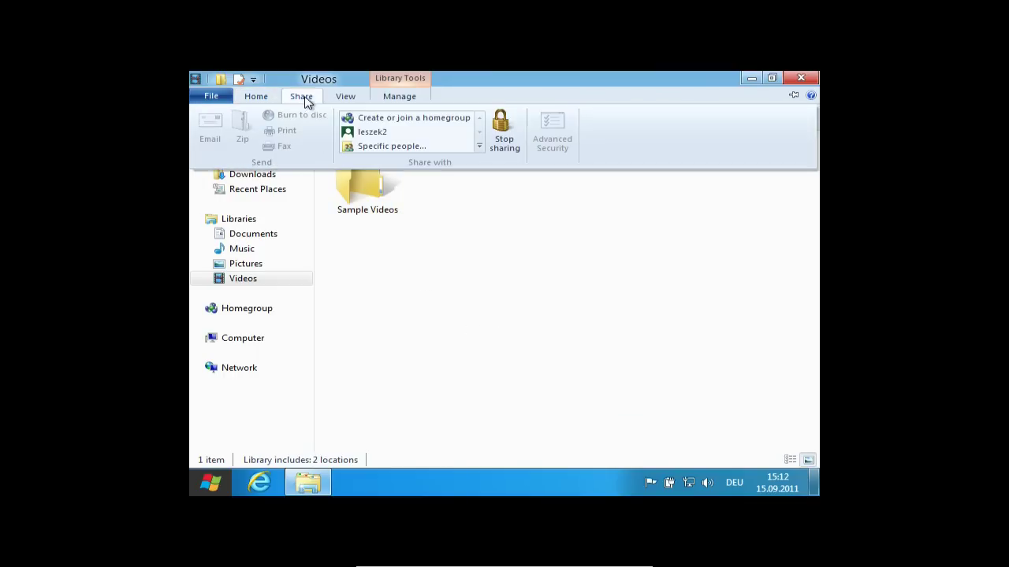
pyautogui.click(350, 101)
pyautogui.click(394, 98)
pyautogui.click(388, 100)
pyautogui.click(347, 99)
pyautogui.click(315, 98)
pyautogui.click(349, 100)
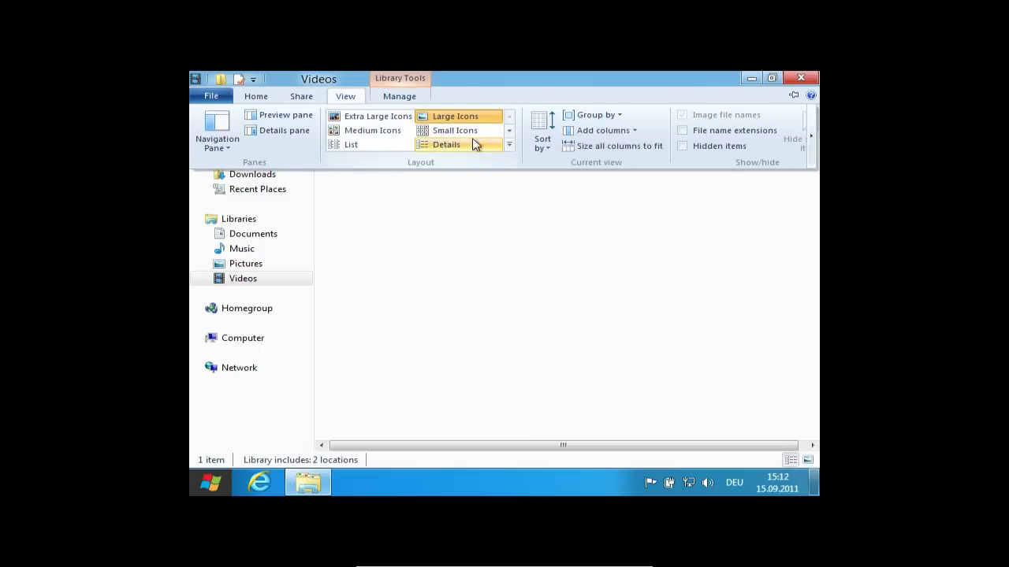
pyautogui.click(340, 100)
pyautogui.click(346, 99)
pyautogui.click(345, 98)
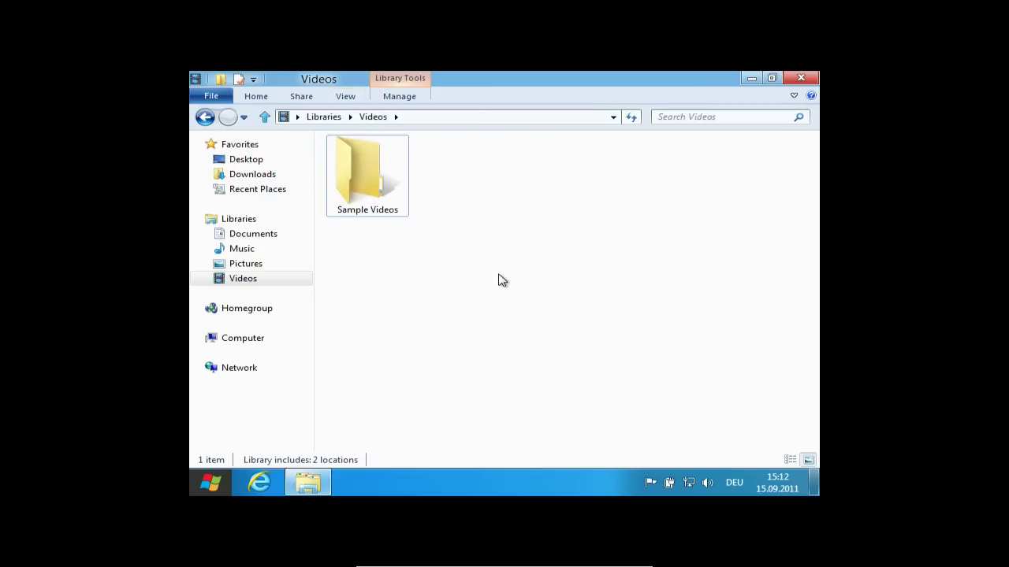
pyautogui.click(347, 102)
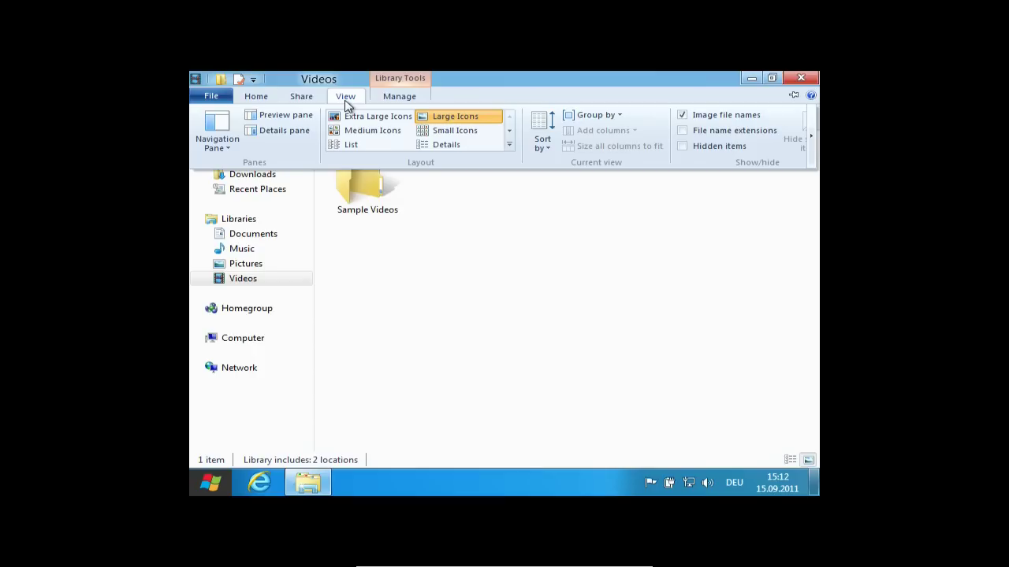
pyautogui.click(347, 101)
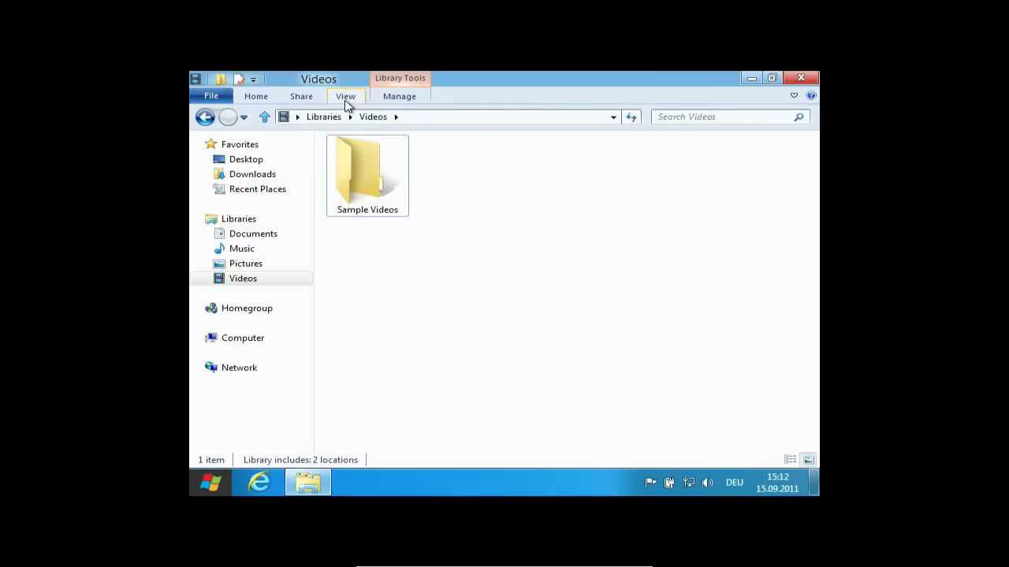
# Step: Keep the ribbon expanded and reach the Library Tools management commands through the ribbon's key tips
pyautogui.click(794, 96)
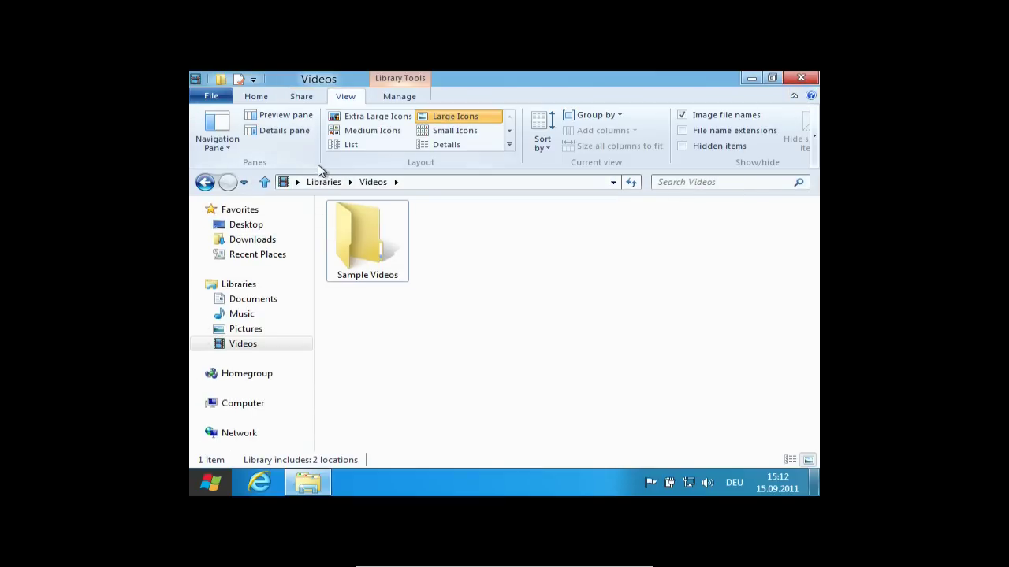
pyautogui.press('alt')
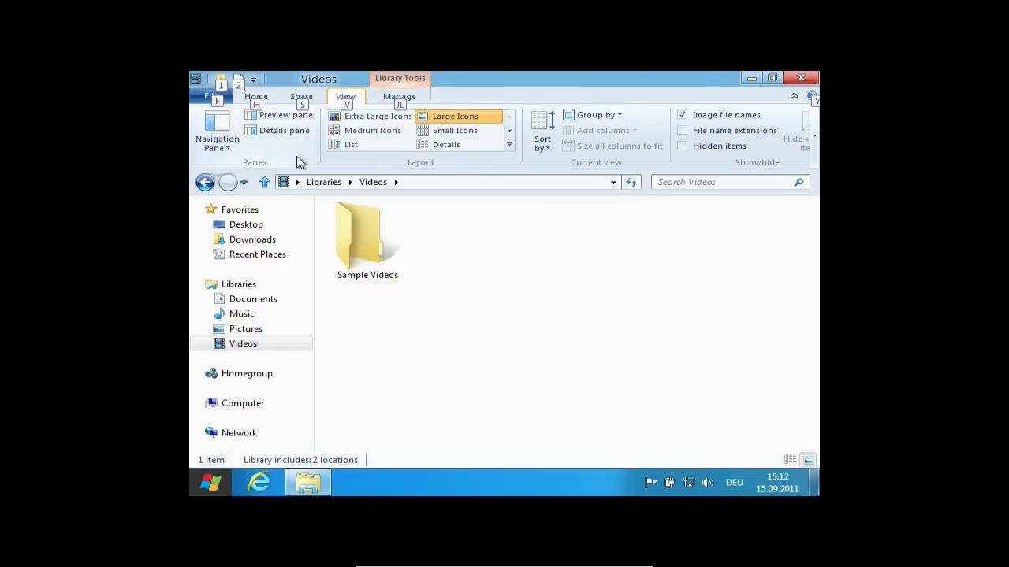
pyautogui.press('j')
pyautogui.press('l')
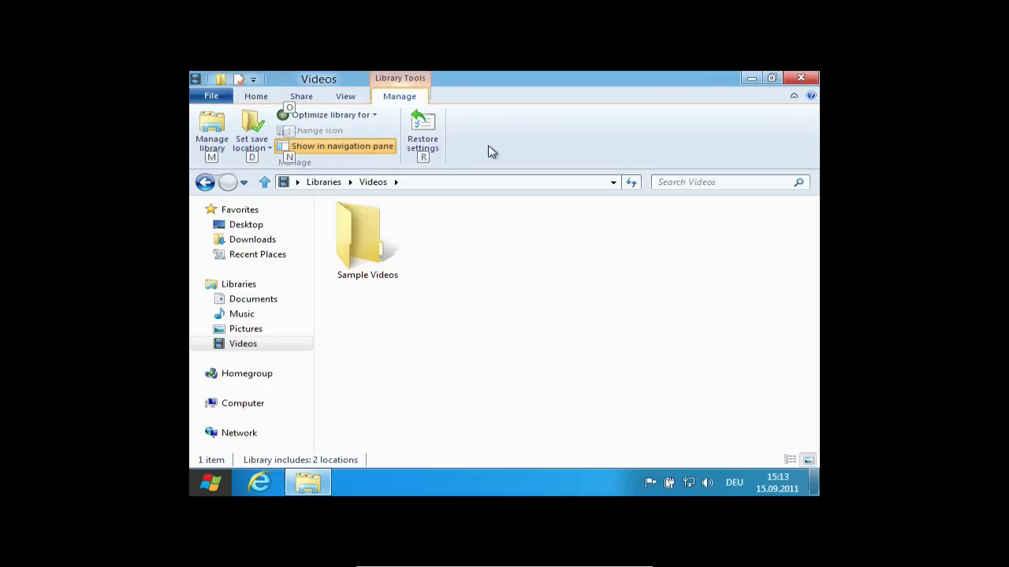
# Step: Show the ribbon's key tips on the Home commands, with the Sample Videos folder selected, and close the file explorer
pyautogui.click(252, 98)
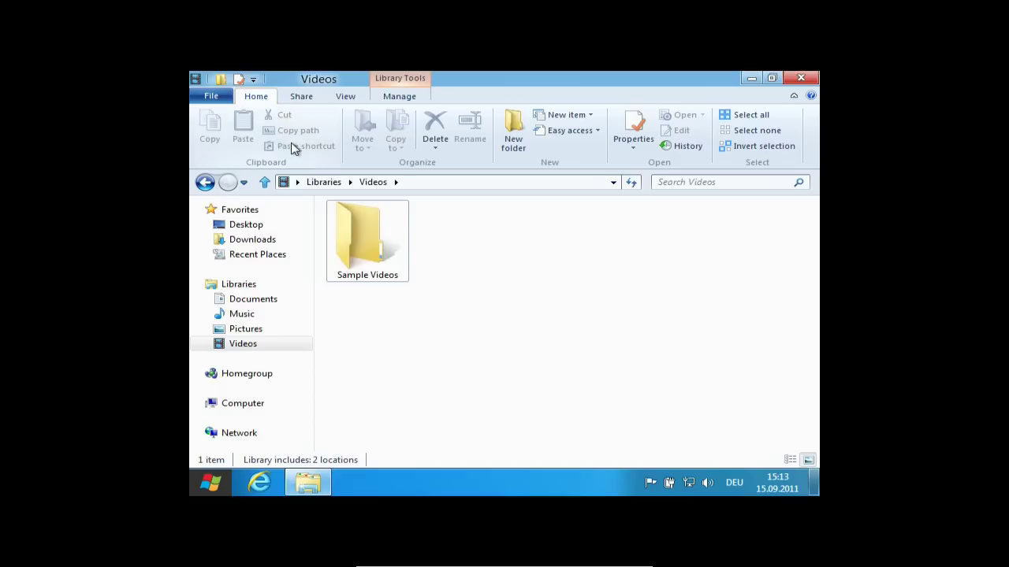
pyautogui.press('alt')
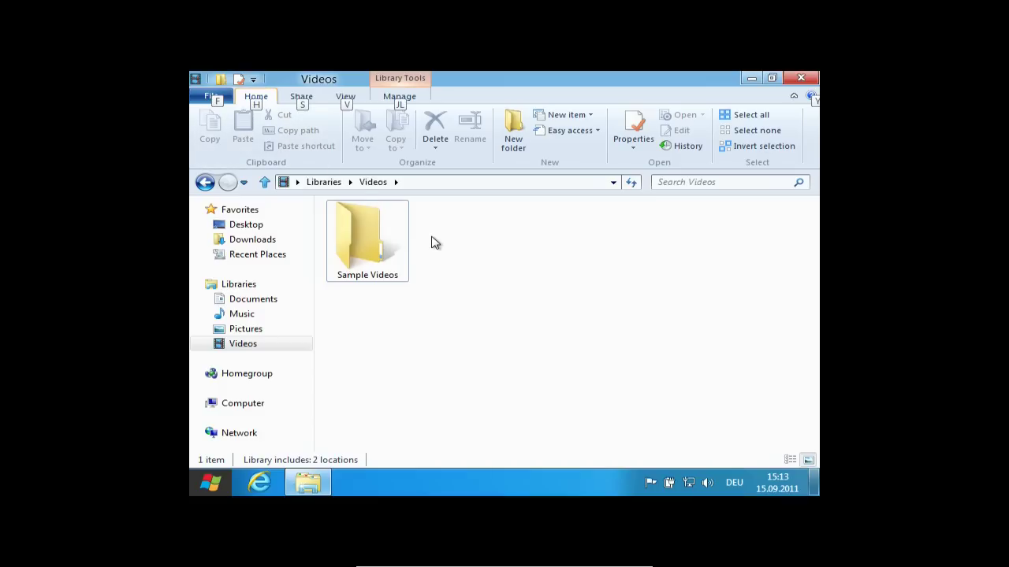
pyautogui.click(356, 258)
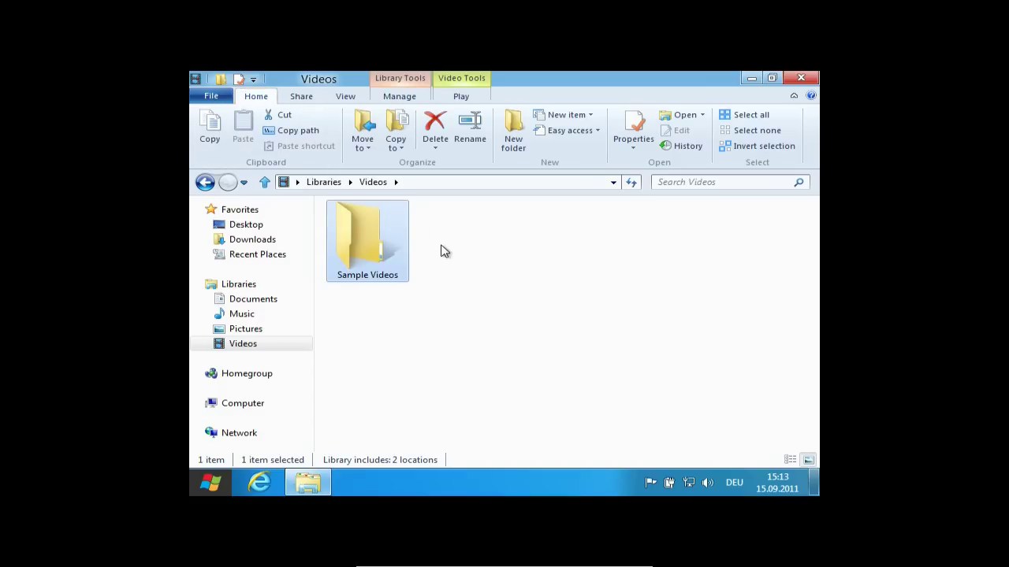
pyautogui.press('alt')
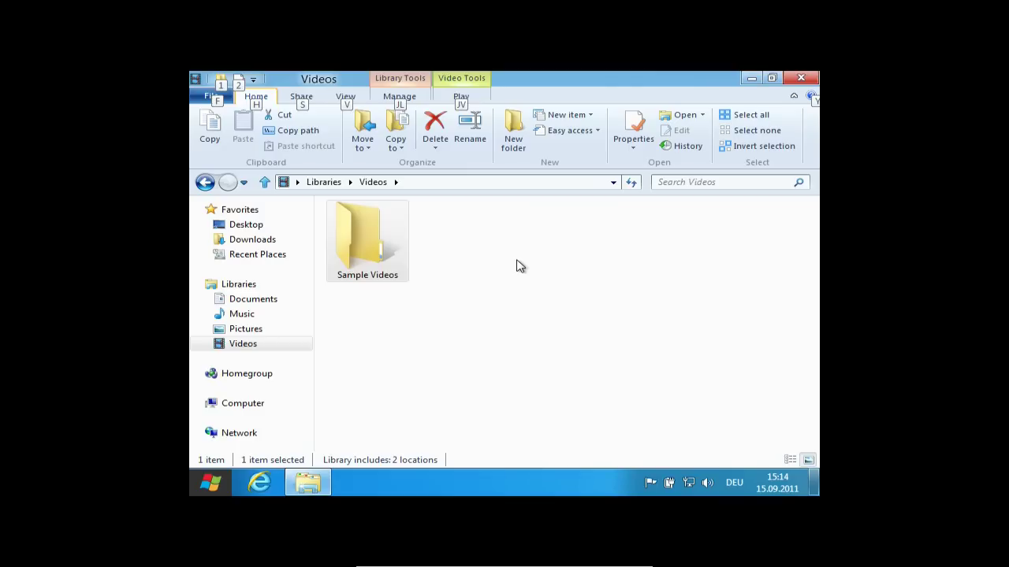
pyautogui.press('Escape')
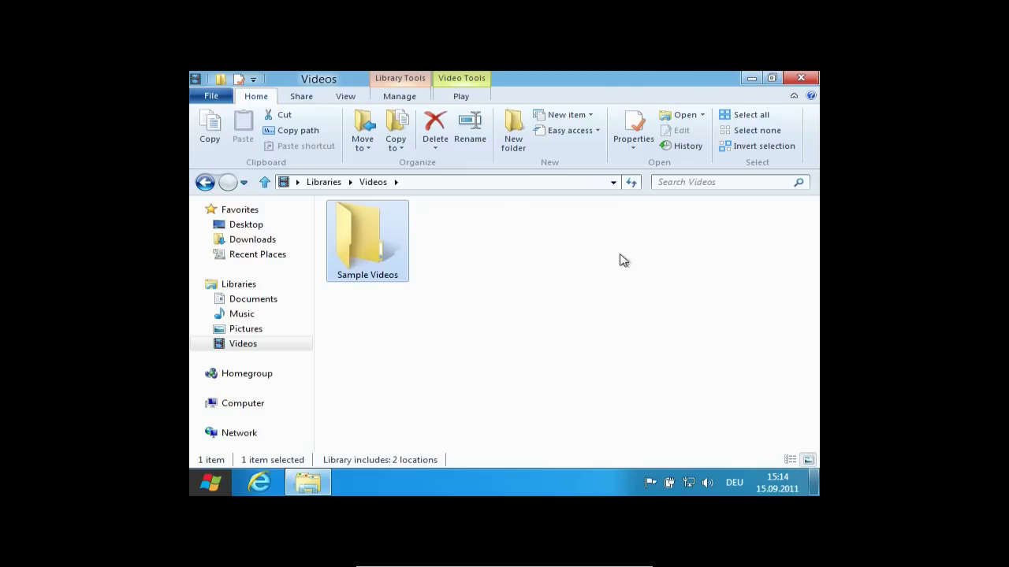
pyautogui.click(802, 80)
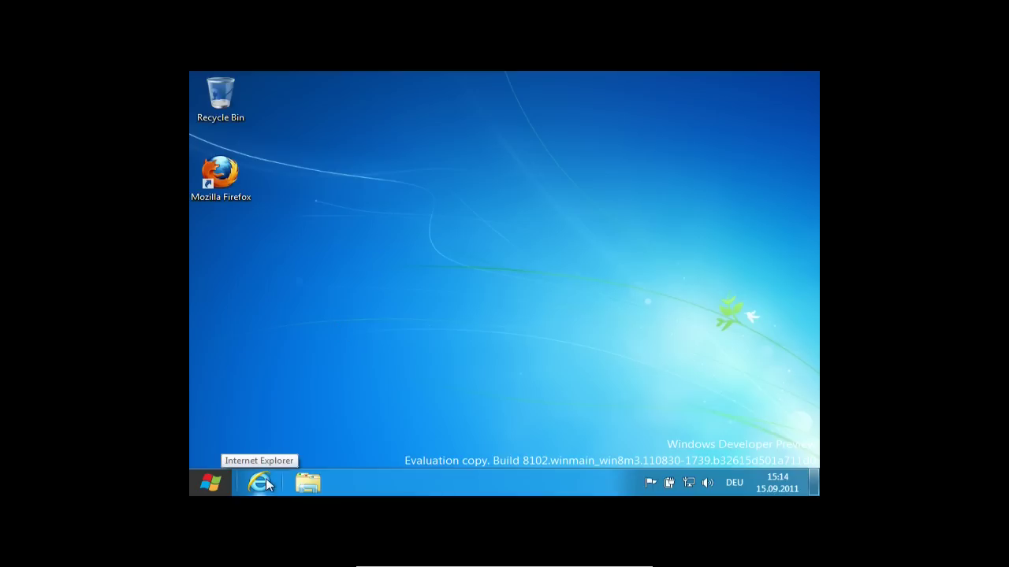
# Step: Start Internet Explorer and look through the Windows Dev Center page in a second tab
pyautogui.click(225, 479)
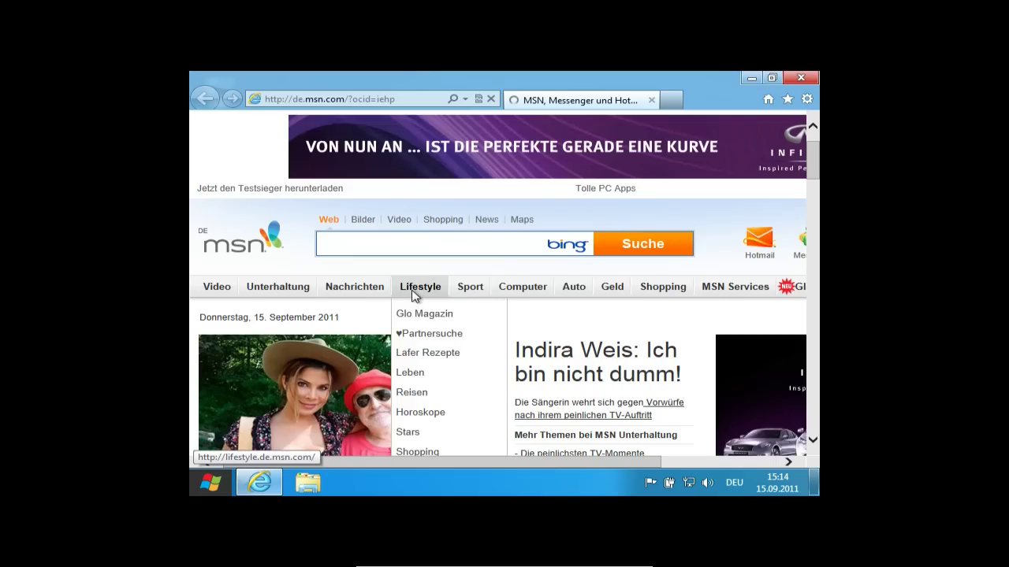
pyautogui.middleClick(415, 295)
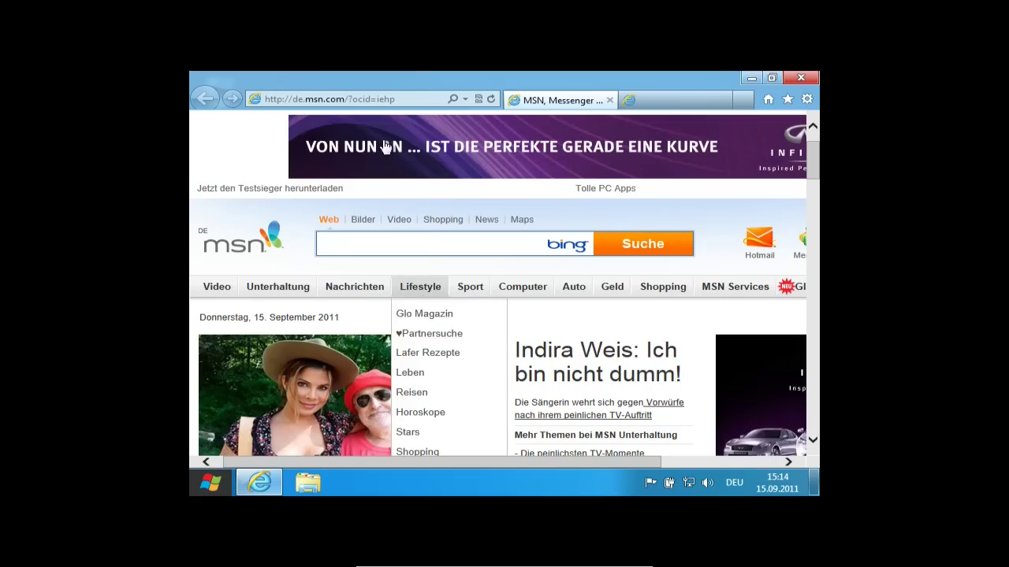
pyautogui.click(386, 148)
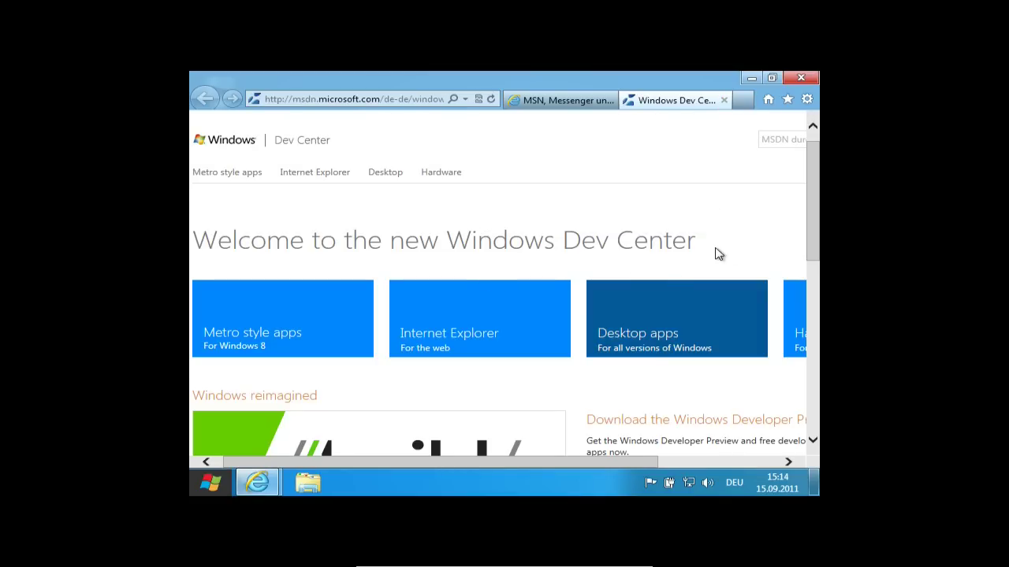
pyautogui.scroll(-4, 717, 254)
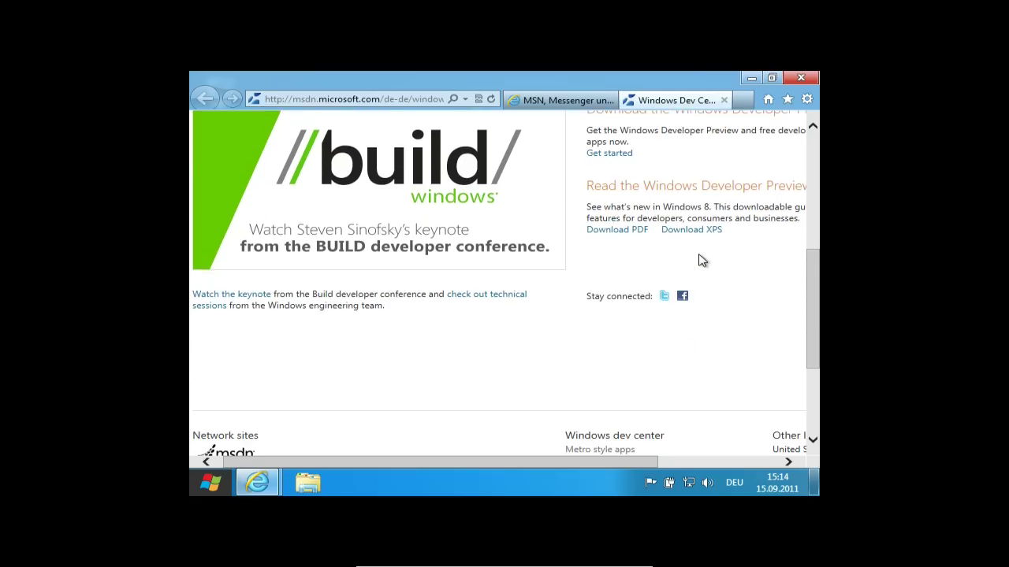
pyautogui.scroll(4, 701, 260)
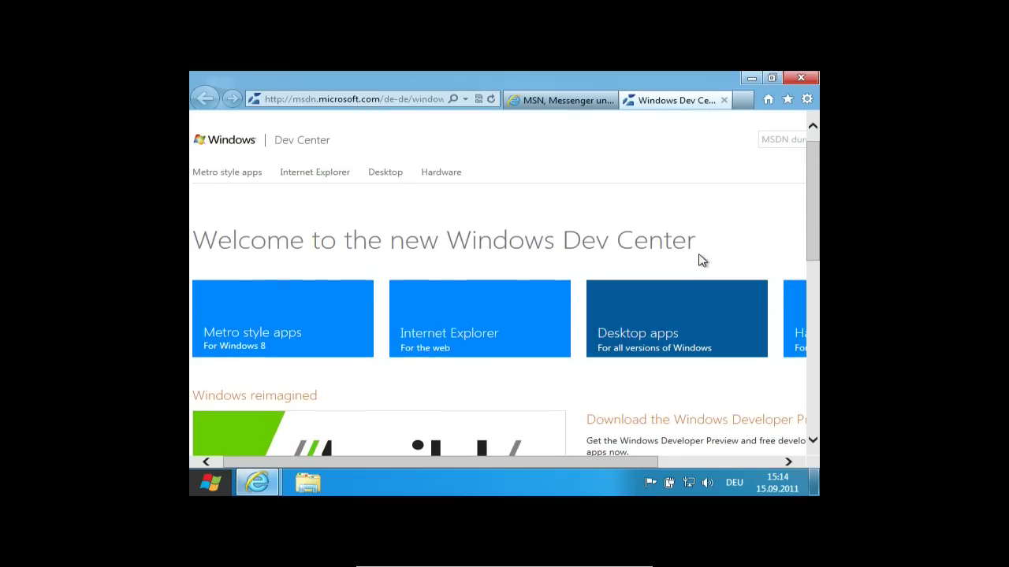
# Step: Check the version information of Internet Explorer and close it again
pyautogui.click(808, 103)
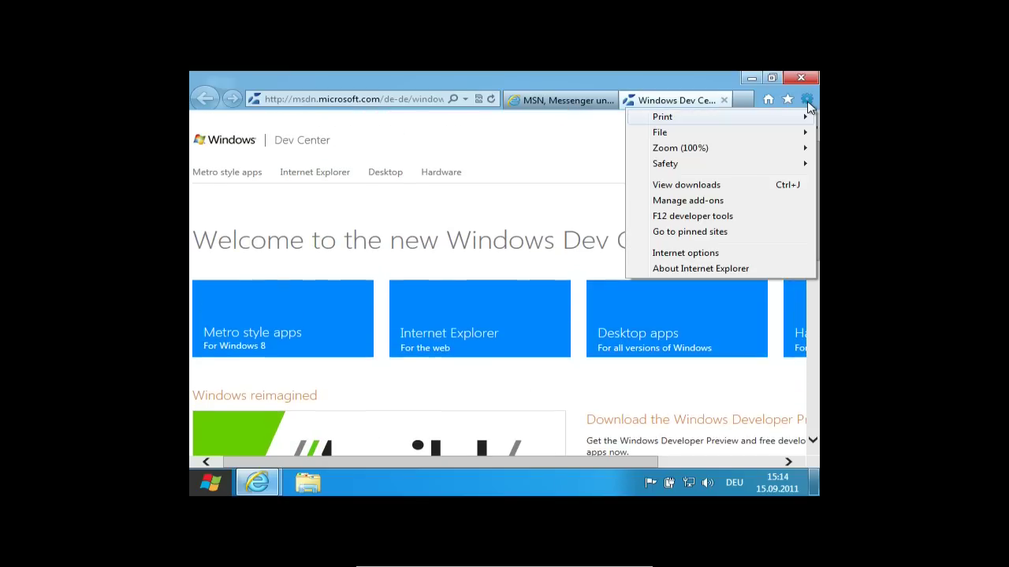
pyautogui.click(808, 102)
pyautogui.click(807, 102)
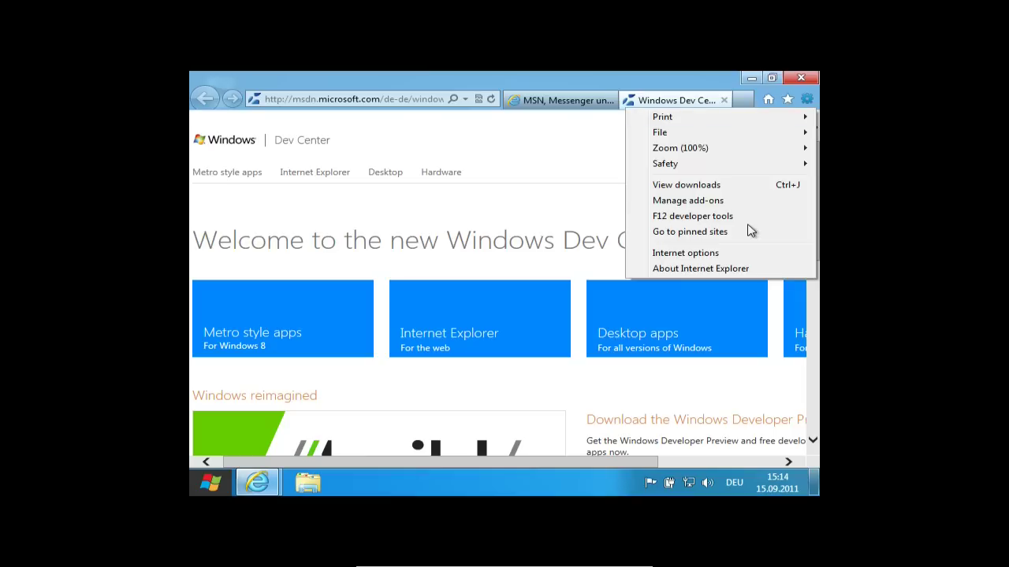
pyautogui.click(702, 268)
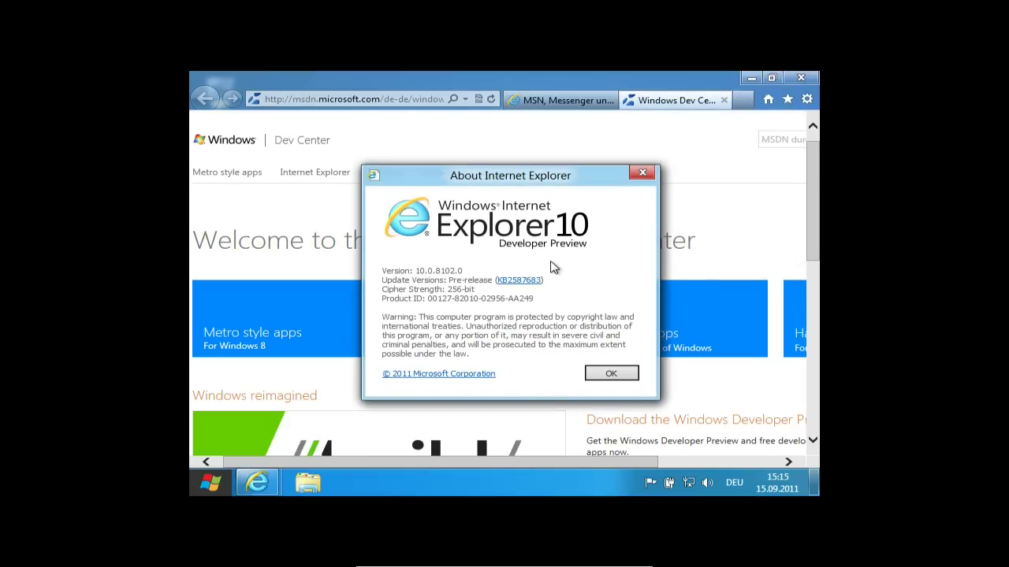
pyautogui.click(618, 373)
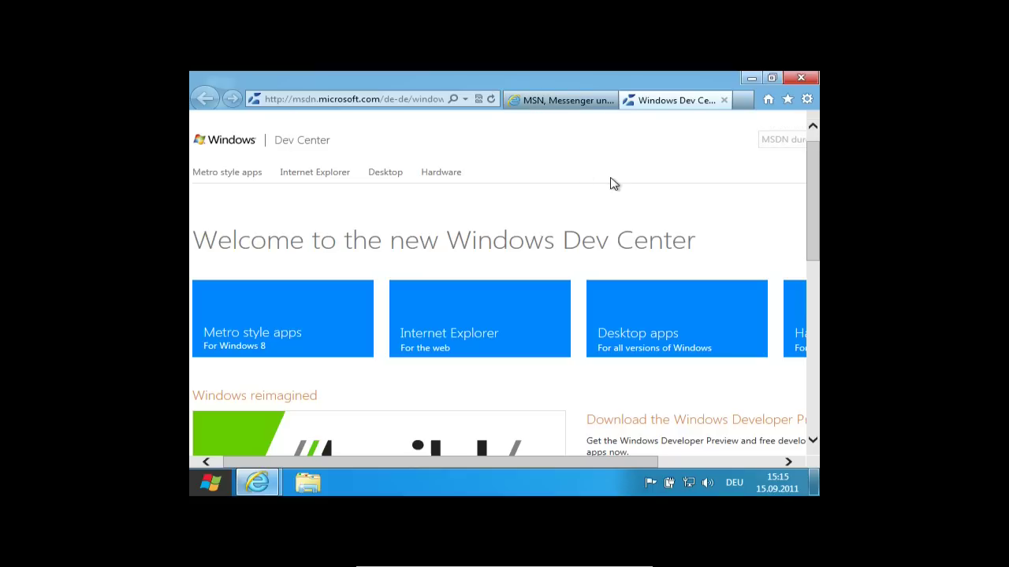
# Step: Close Internet Explorer with all its tabs, and view the Settings pane for the desktop
pyautogui.click(801, 78)
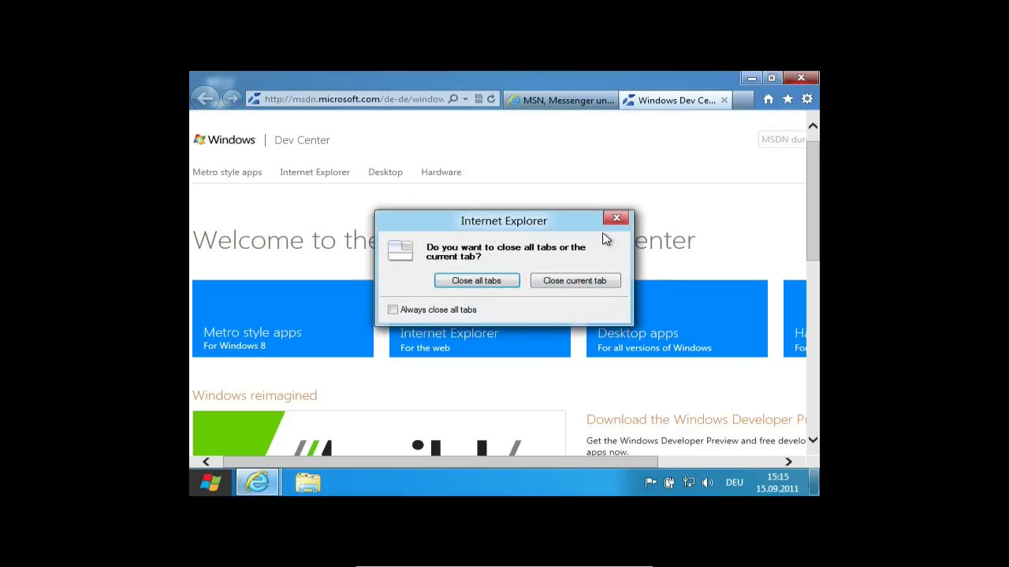
pyautogui.click(509, 283)
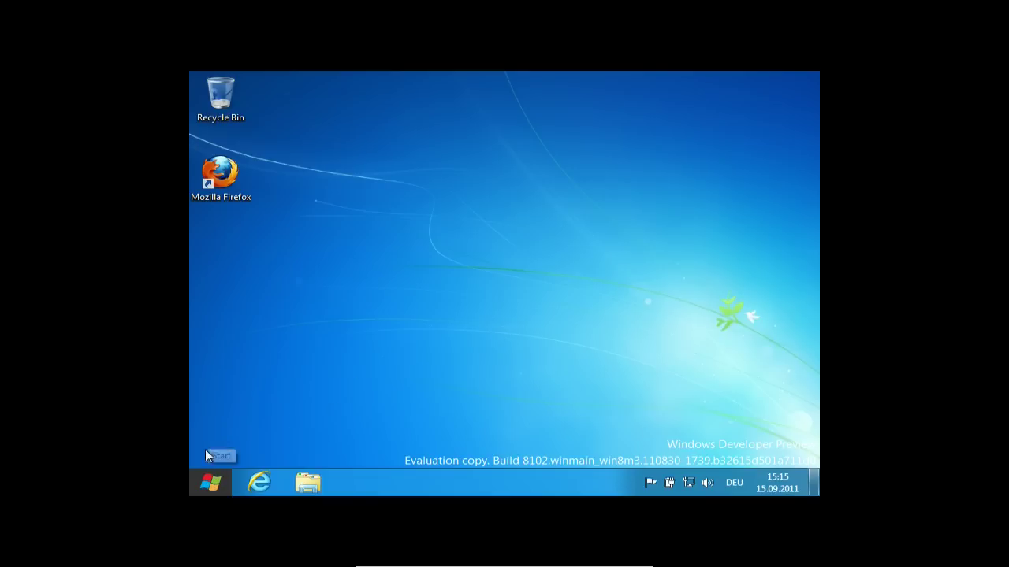
pyautogui.moveTo(204, 486)
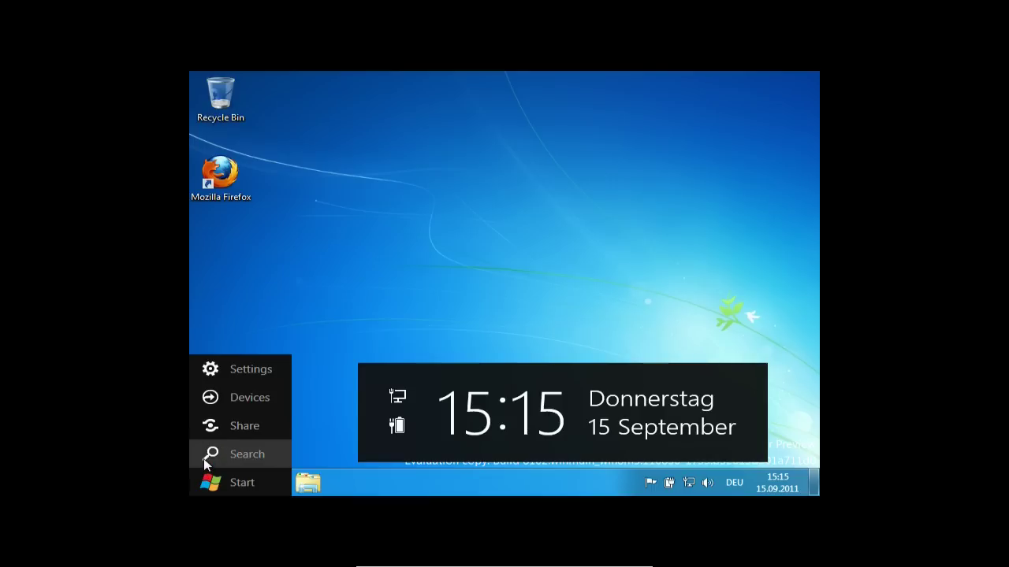
pyautogui.click(206, 368)
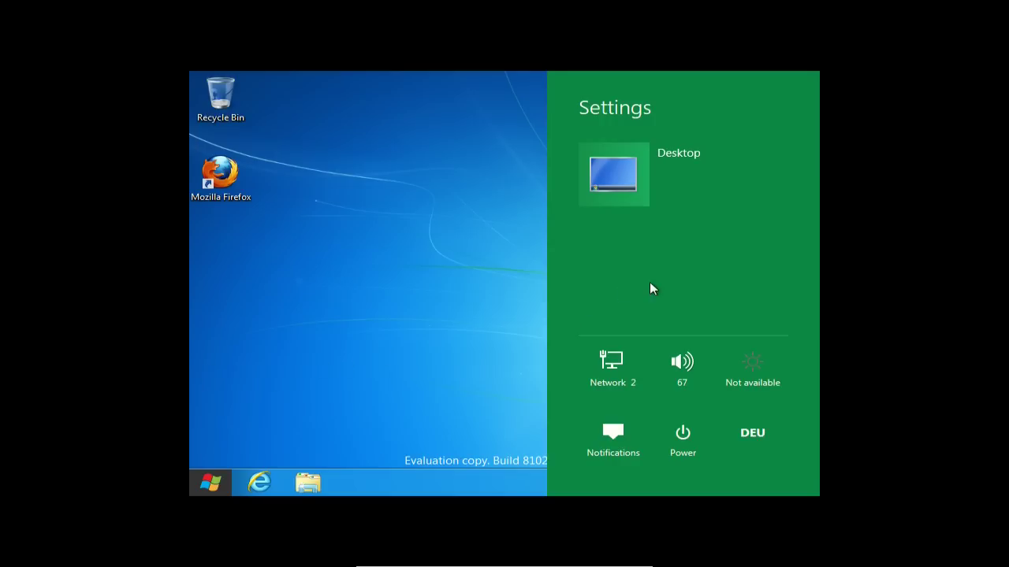
pyautogui.click(420, 324)
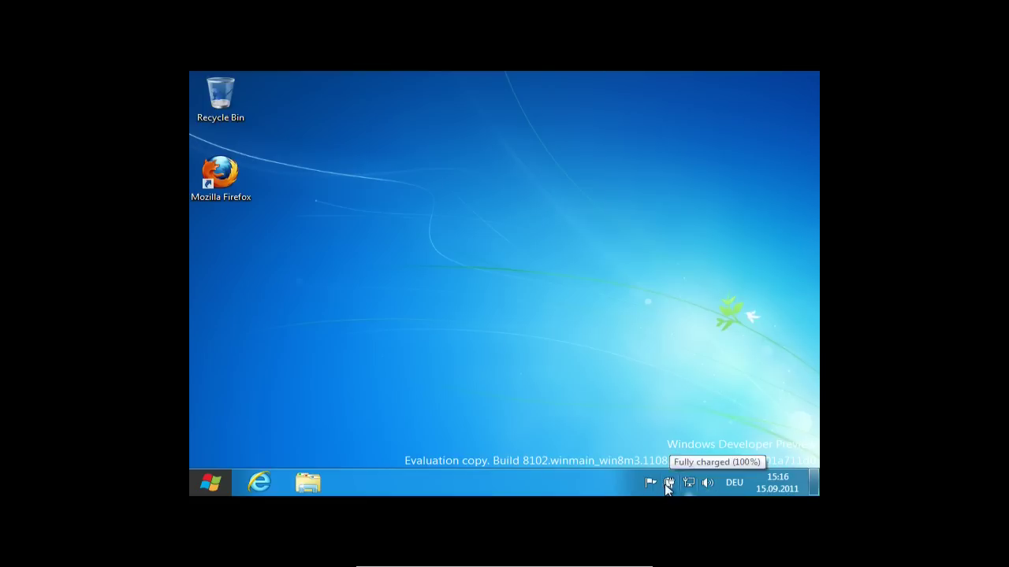
# Step: Check the volume control and the network connections from the notification area
pyautogui.click(707, 484)
pyautogui.click(707, 484)
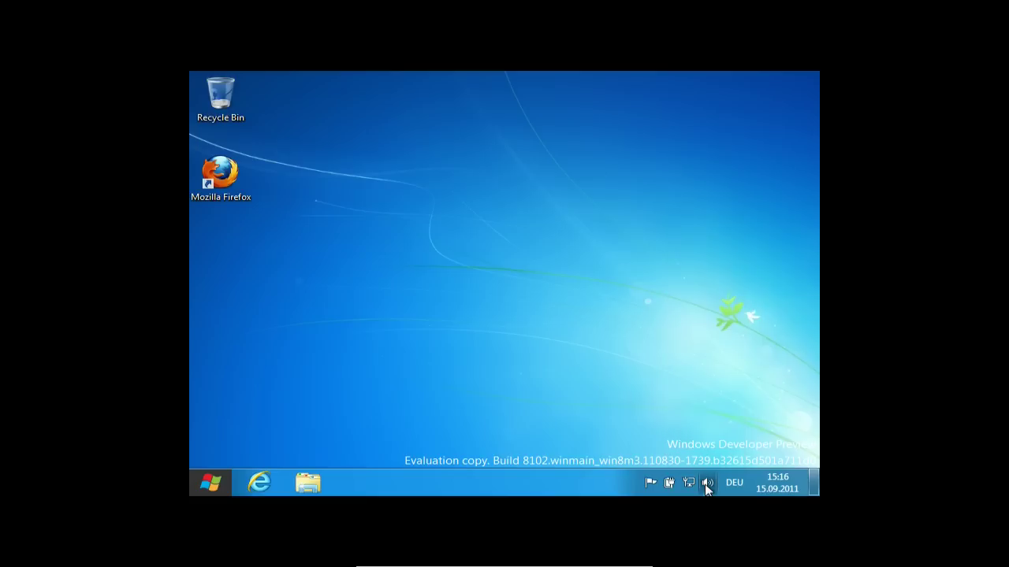
pyautogui.click(689, 483)
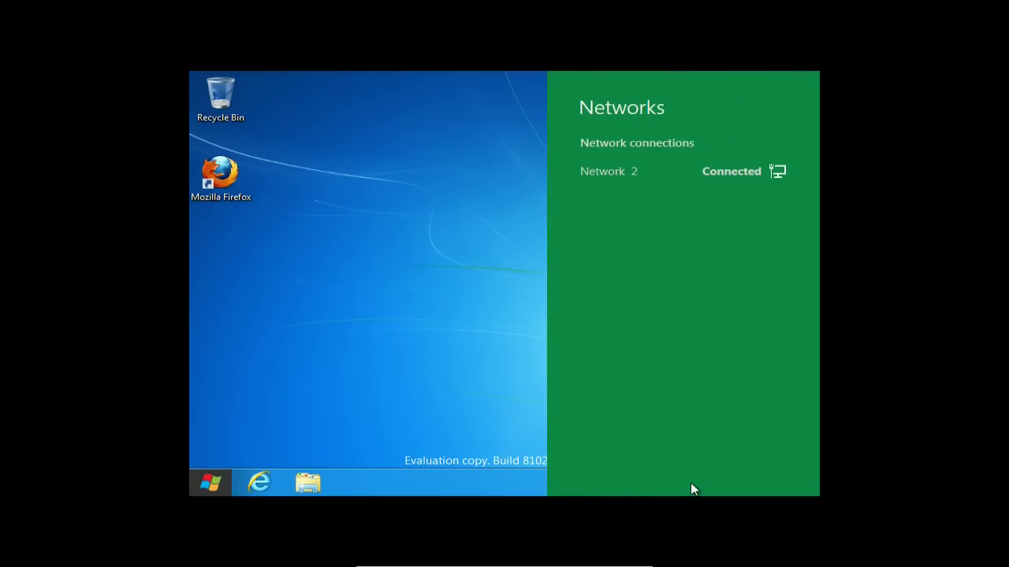
pyautogui.click(456, 385)
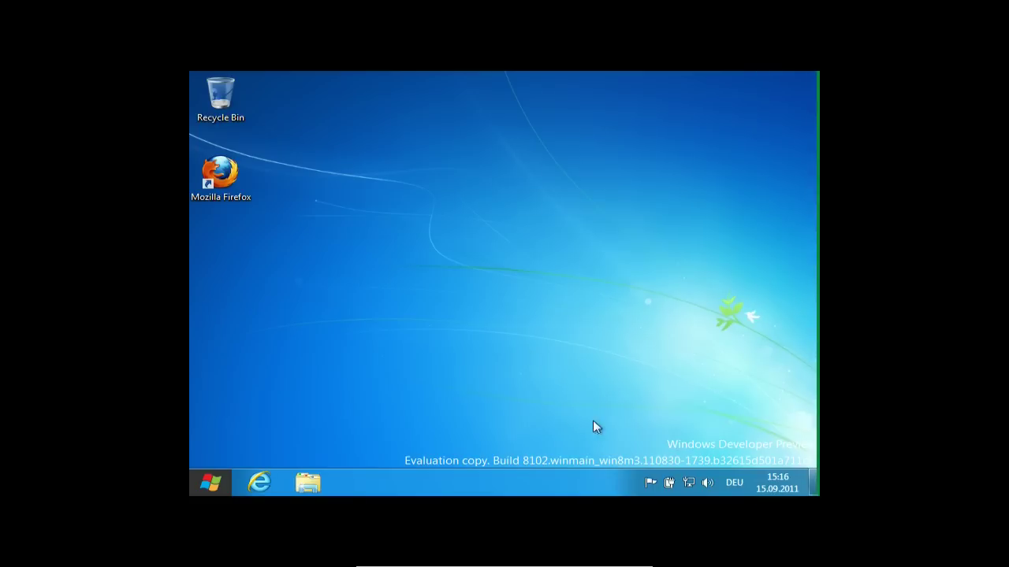
# Step: Check the battery's power plan options and the Action Center messages from the notification area
pyautogui.click(669, 483)
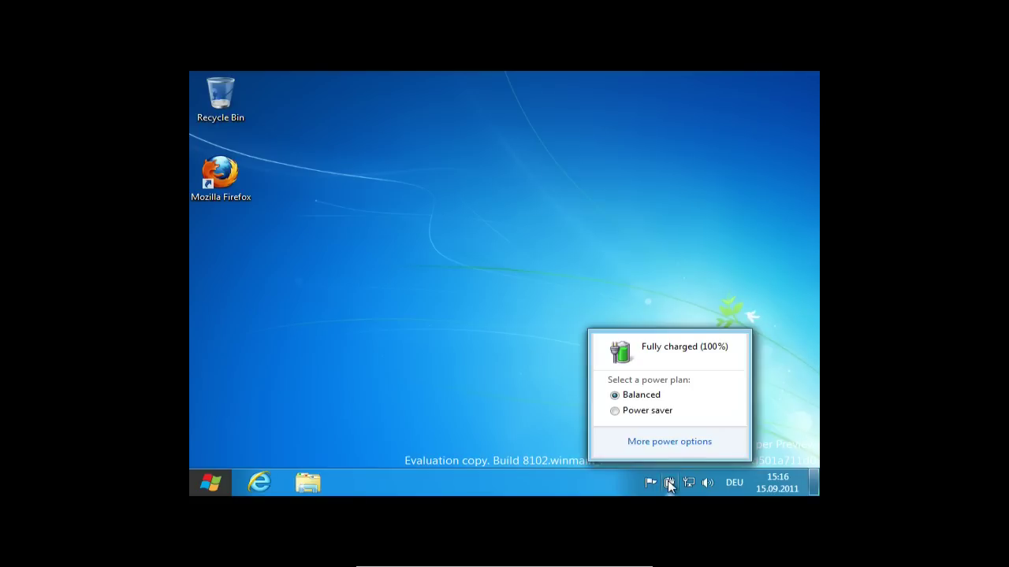
pyautogui.click(669, 483)
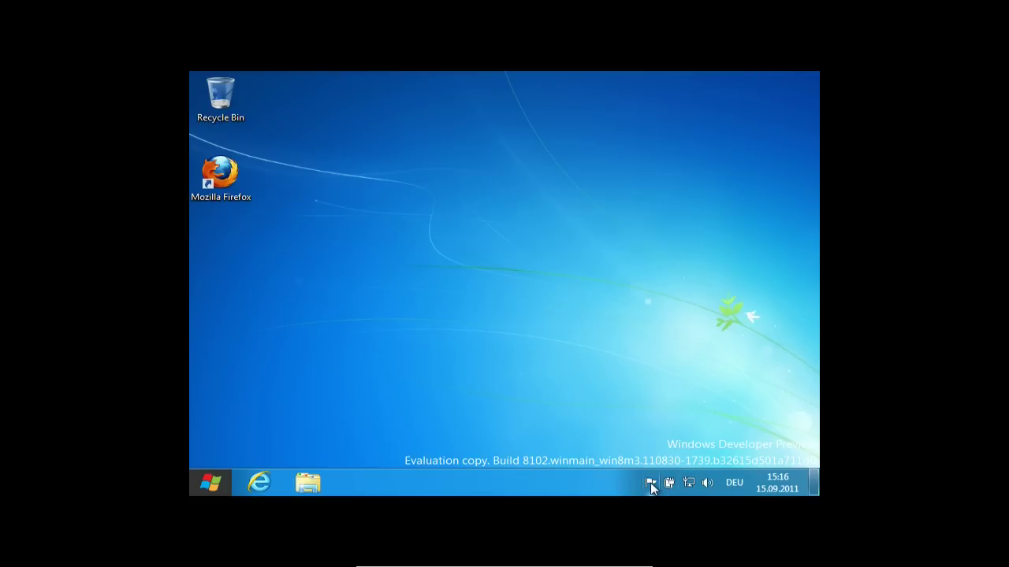
pyautogui.click(651, 484)
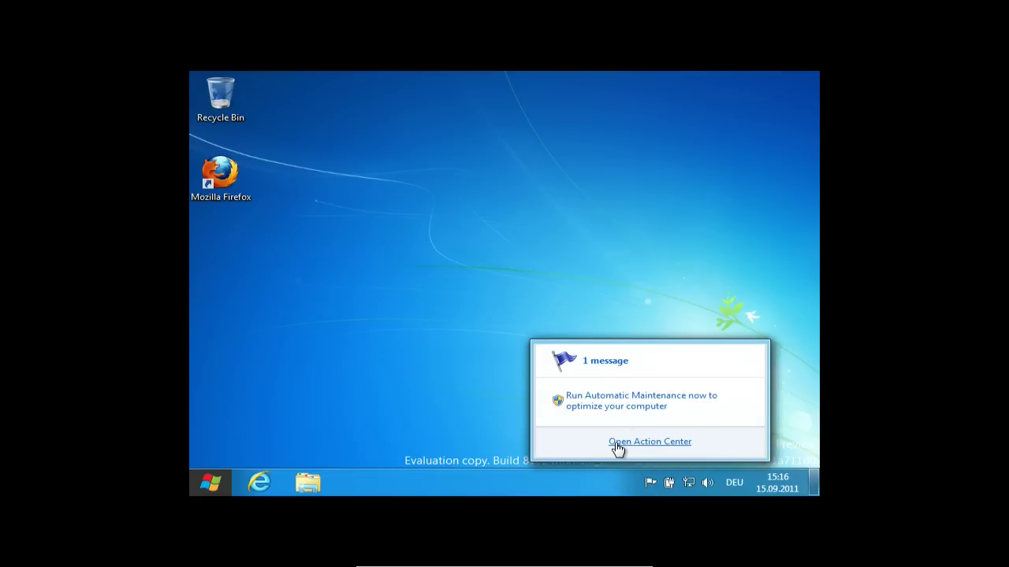
pyautogui.click(650, 482)
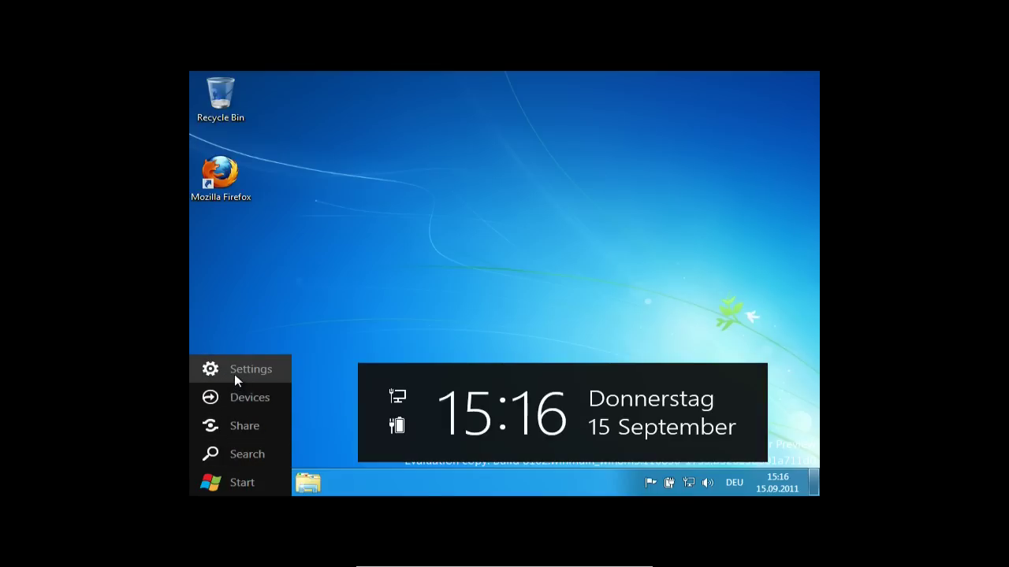
# Step: Set the system volume to 60 in the Settings pane and return to the desktop
pyautogui.click(234, 374)
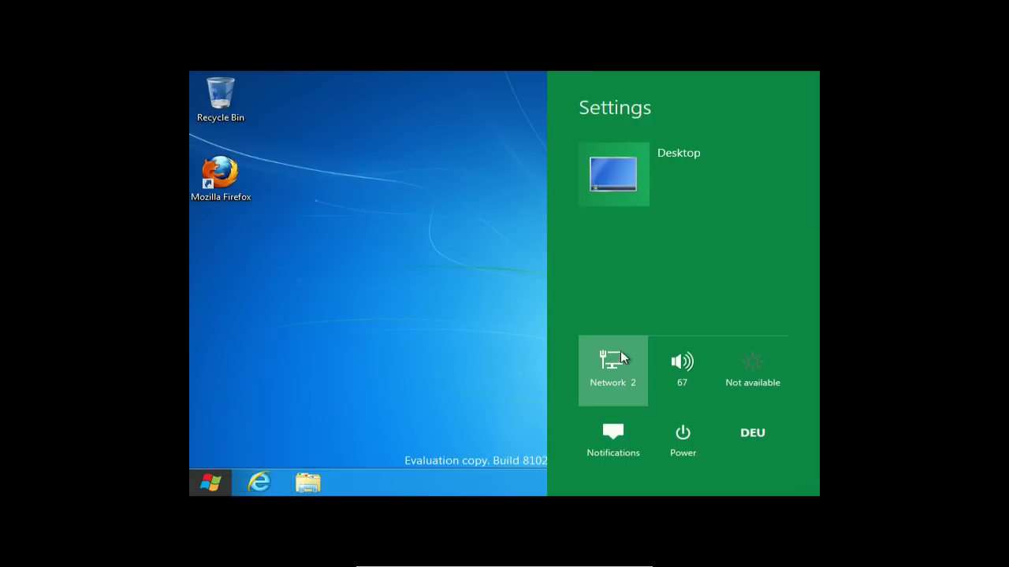
pyautogui.click(684, 366)
pyautogui.moveTo(685, 366)
pyautogui.mouseDown()
pyautogui.moveTo(689, 401)
pyautogui.moveTo(687, 383)
pyautogui.mouseUp()
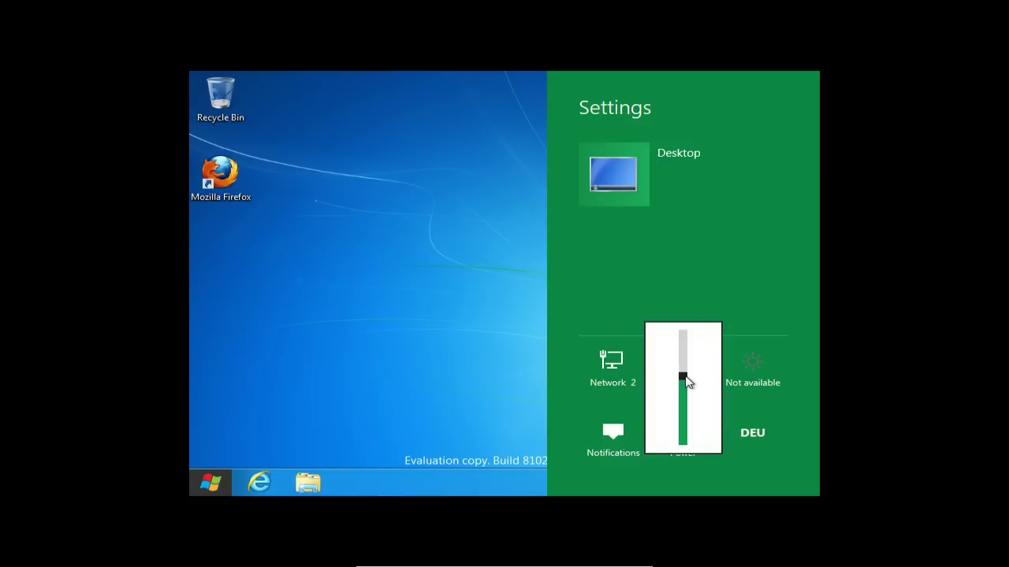
pyautogui.click(686, 285)
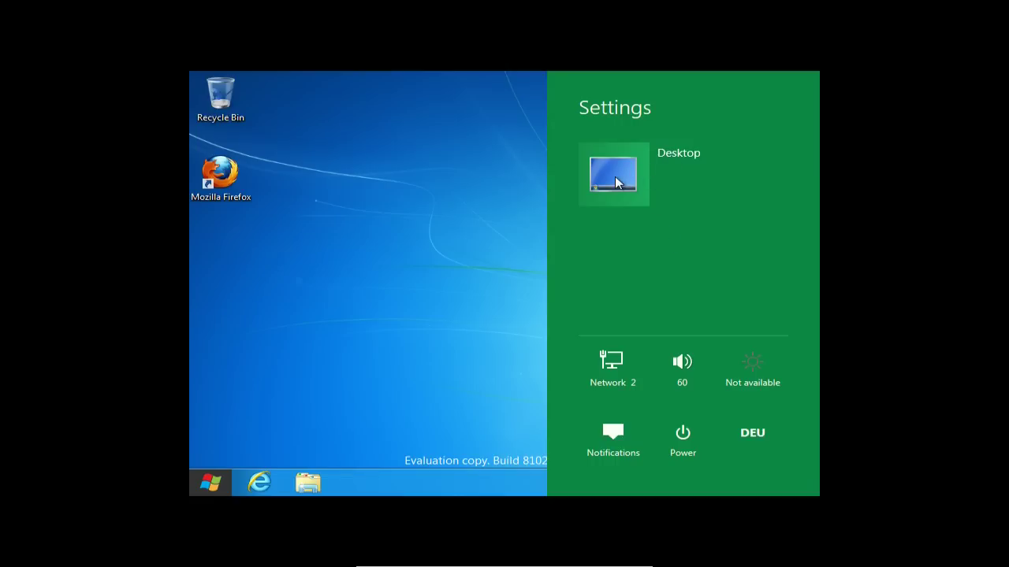
pyautogui.click(471, 323)
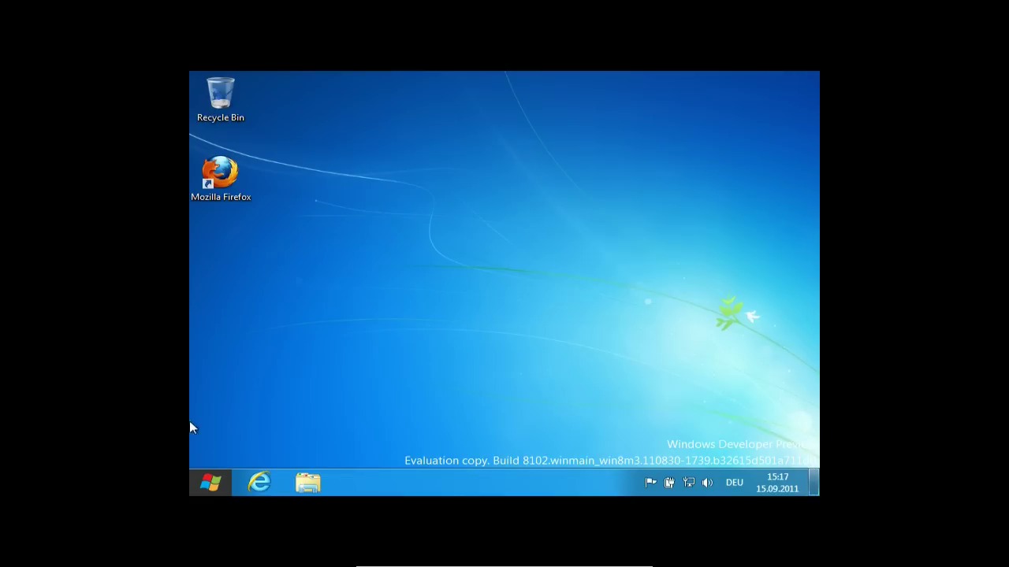
# Step: View the Devices pane and the apps offered for sharing a screenshot of the desktop
pyautogui.moveTo(196, 490)
pyautogui.click(216, 400)
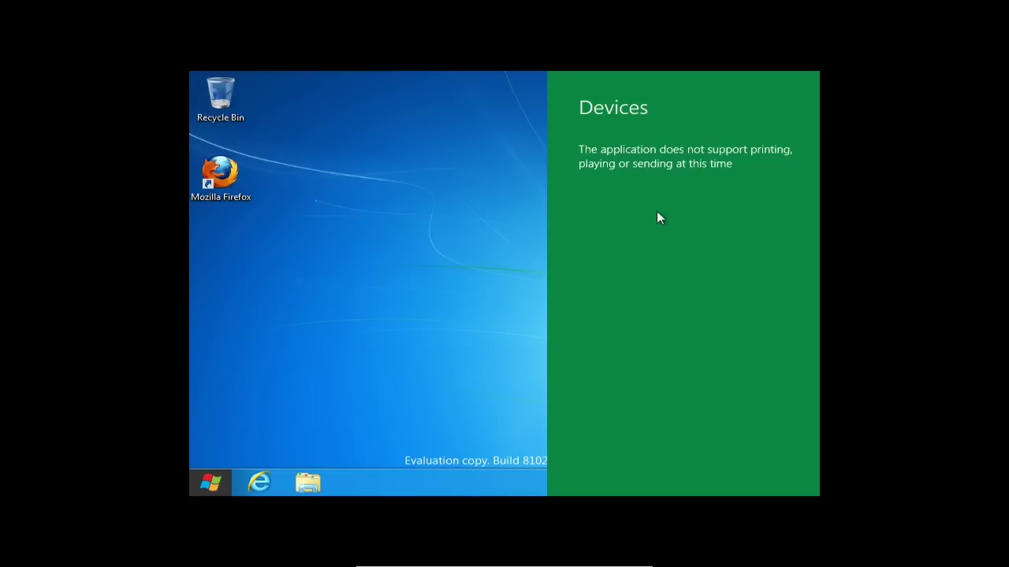
pyautogui.click(407, 344)
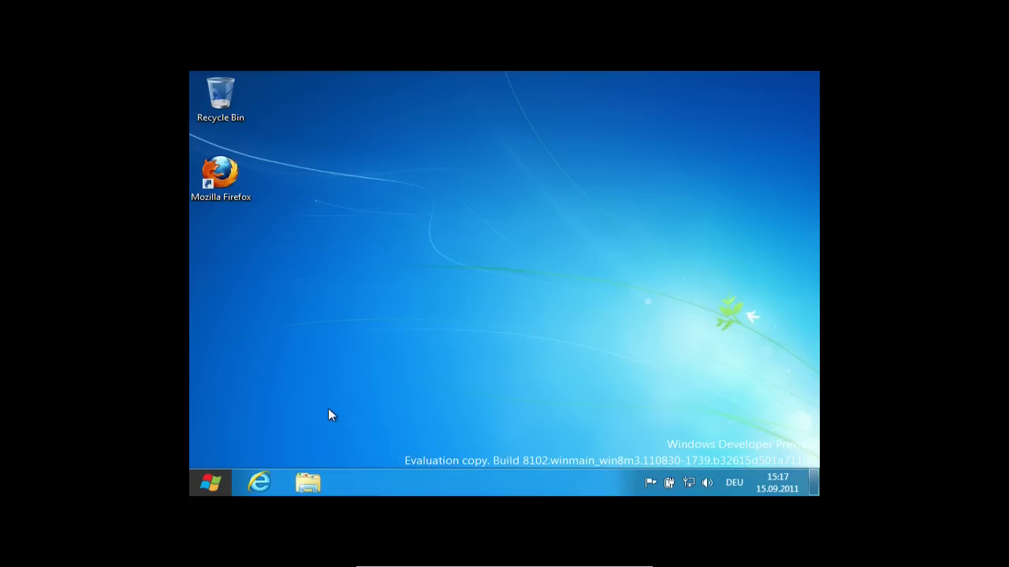
pyautogui.moveTo(210, 483)
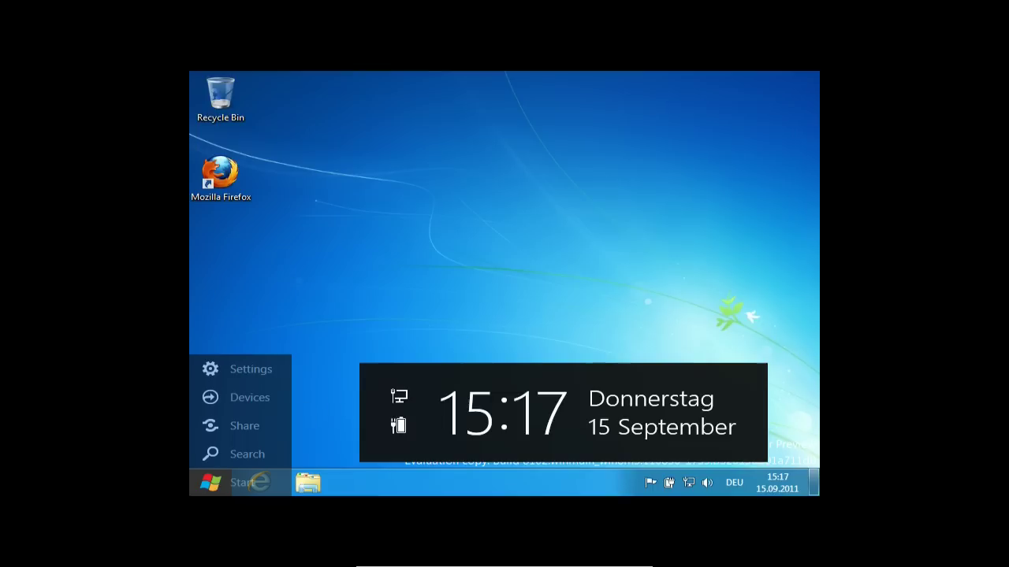
pyautogui.click(229, 429)
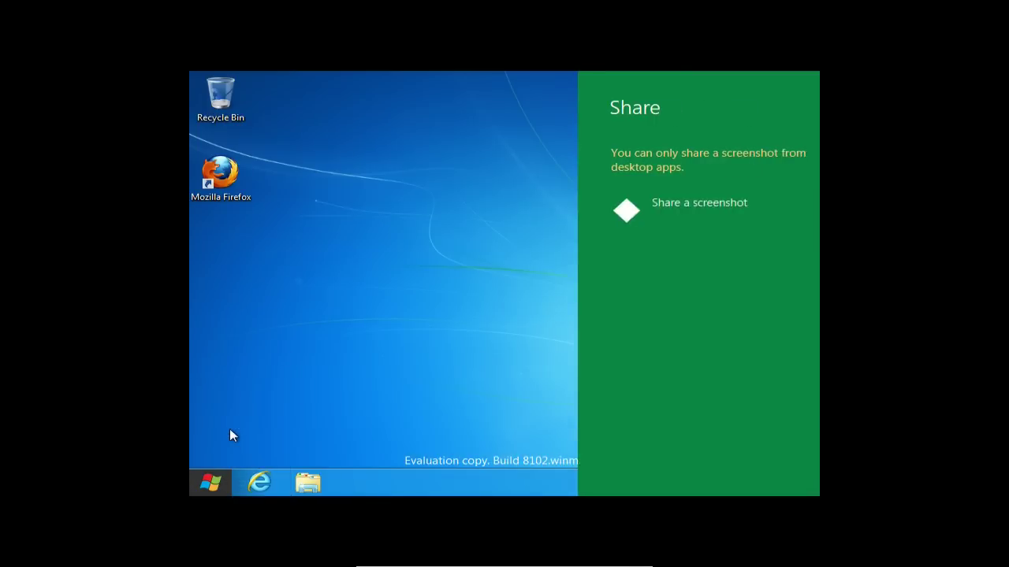
pyautogui.click(696, 220)
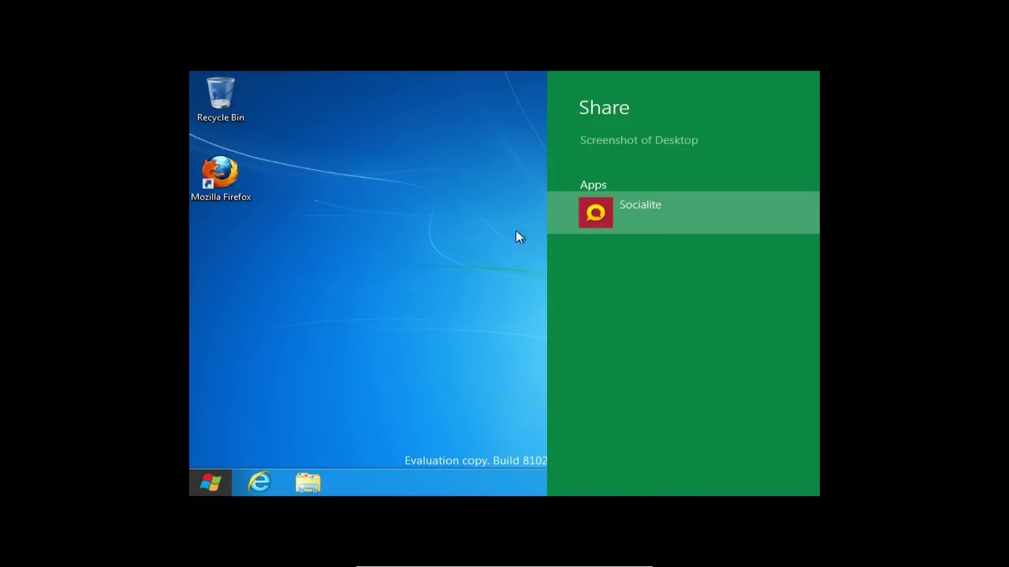
pyautogui.click(457, 256)
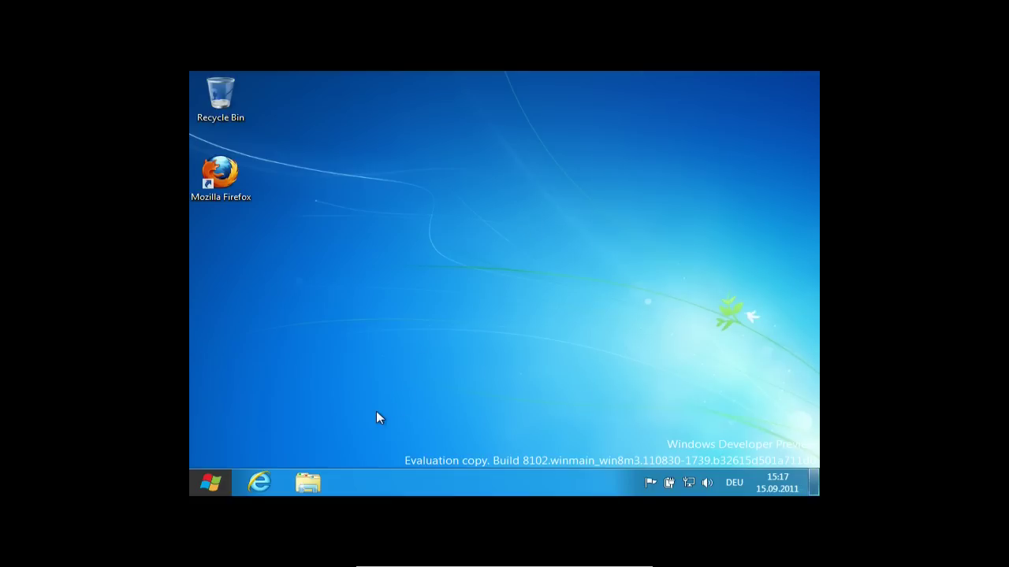
# Step: Search for "explorer" from the desktop and look through the list of apps and categories that can be searched
pyautogui.moveTo(209, 482)
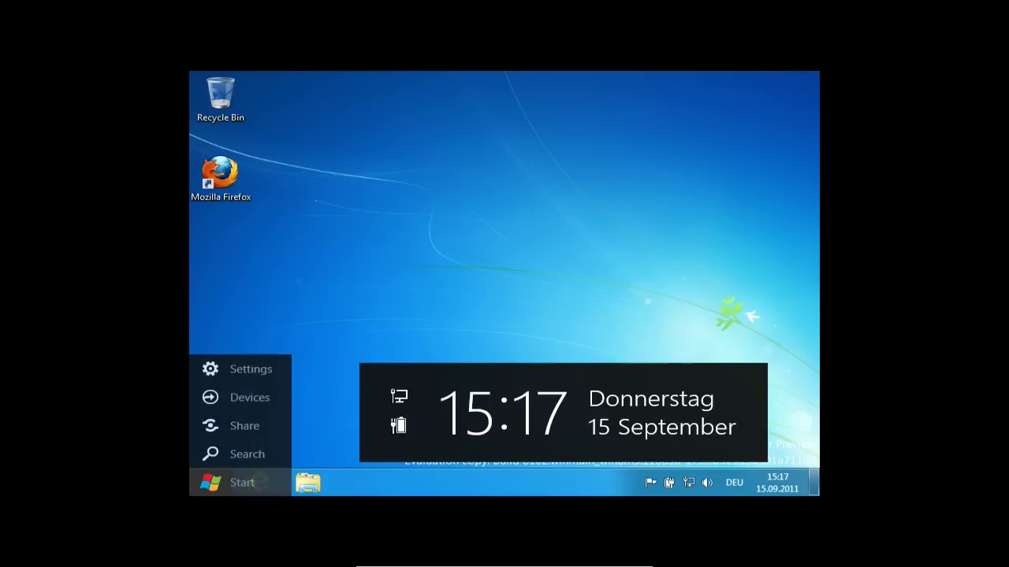
pyautogui.click(207, 455)
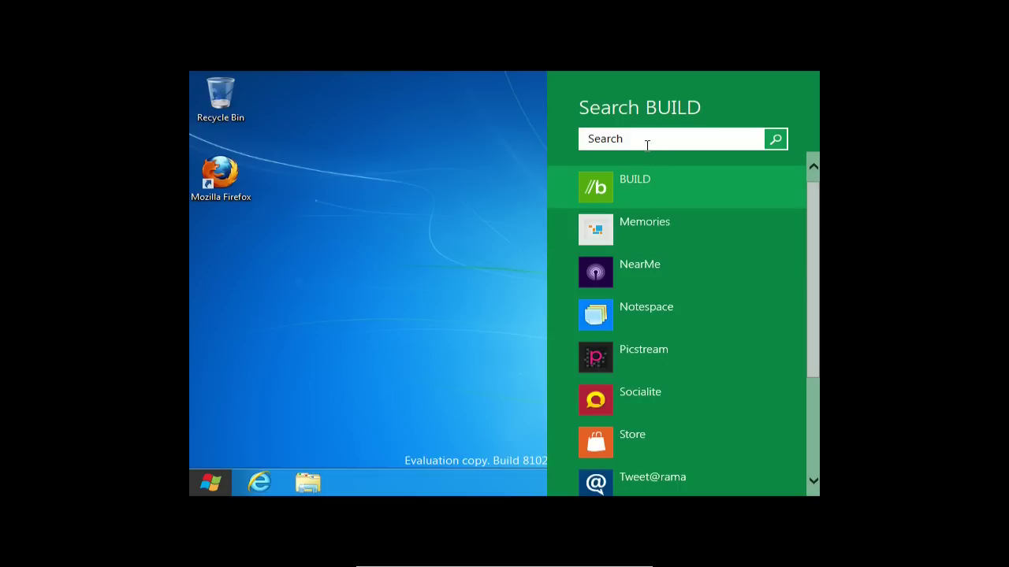
pyautogui.write('explorer')
pyautogui.click(771, 139)
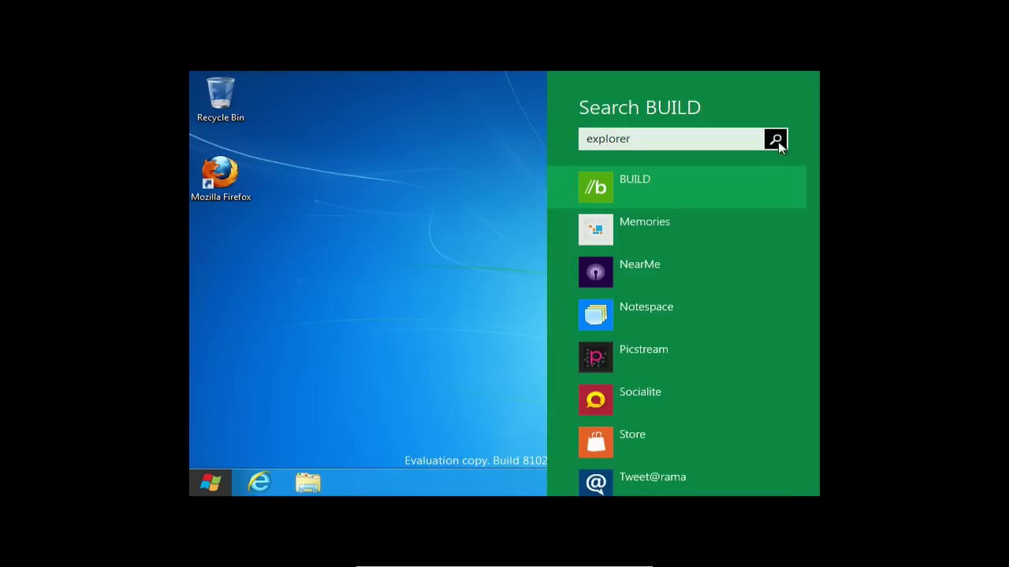
pyautogui.moveTo(812, 231); pyautogui.dragTo(813, 362)
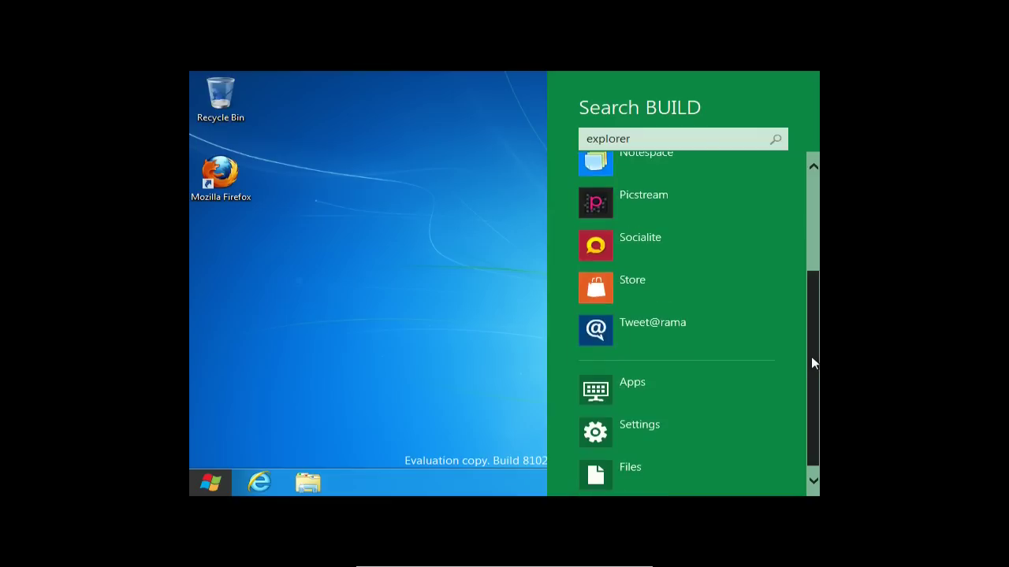
pyautogui.scroll(4, 654, 315)
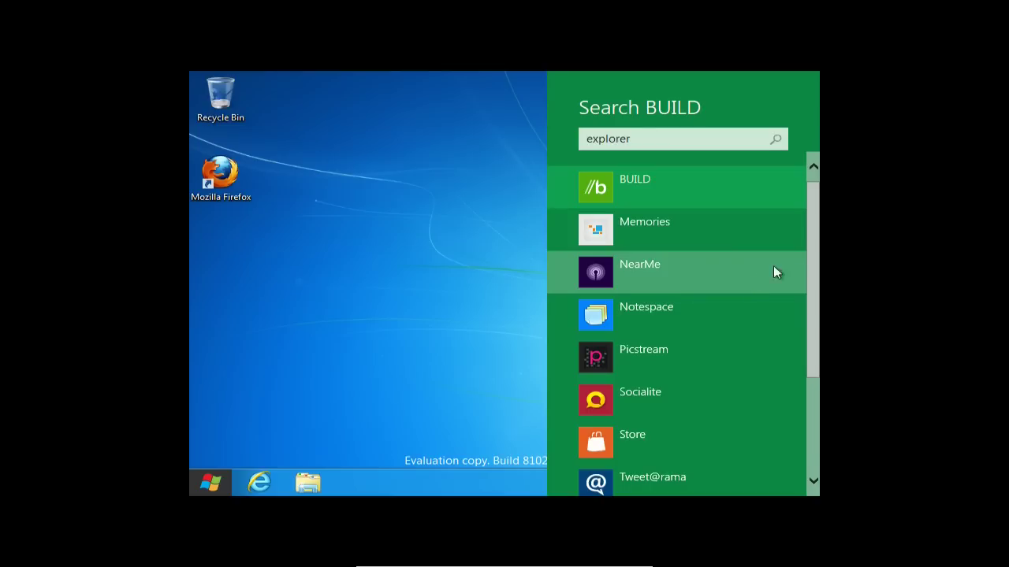
pyautogui.scroll(-3, 751, 289)
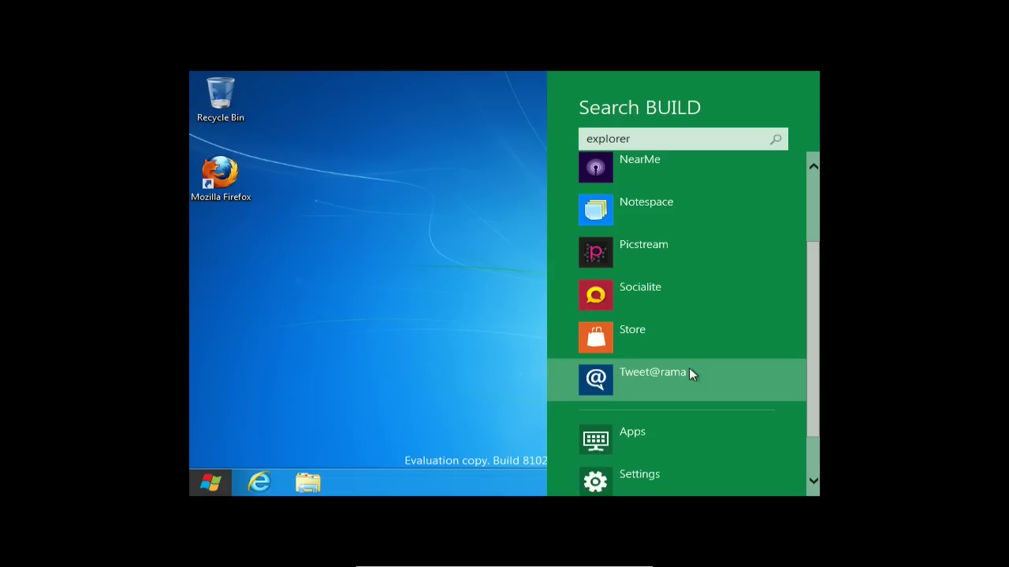
pyautogui.scroll(-1, 814, 421)
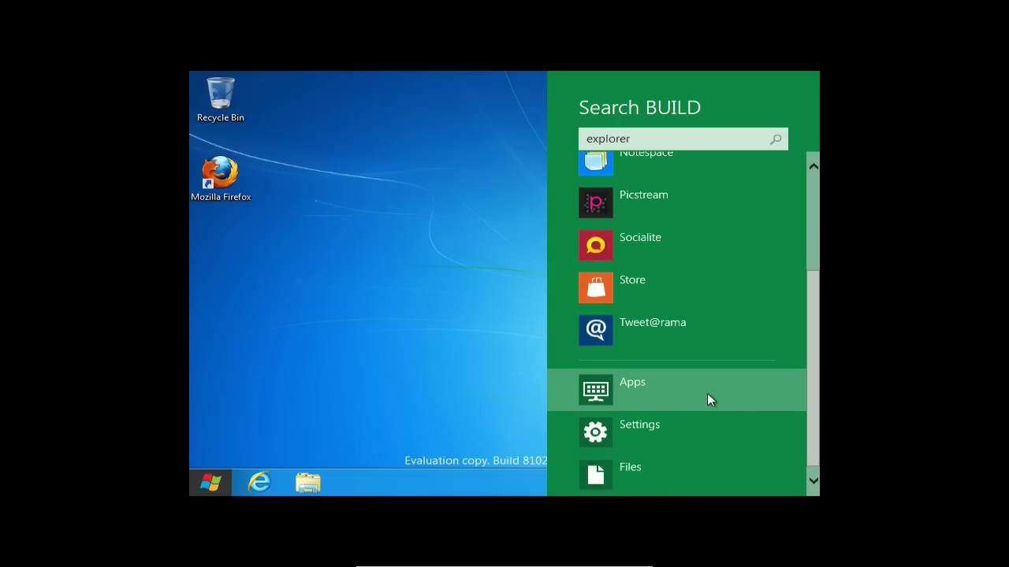
# Step: Examine the "explorer" search results in the Files, Apps and Settings categories
pyautogui.click(629, 470)
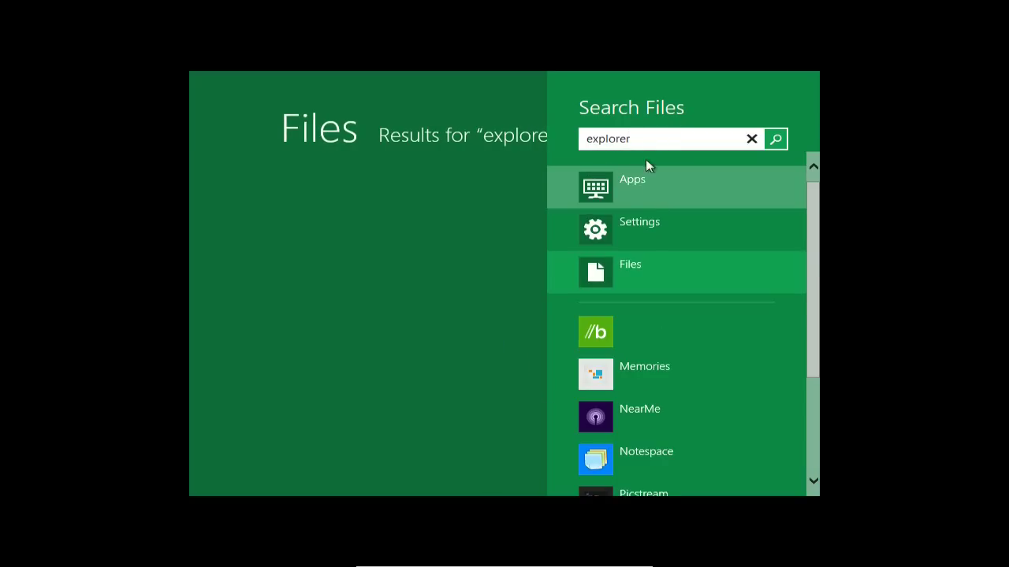
pyautogui.click(755, 187)
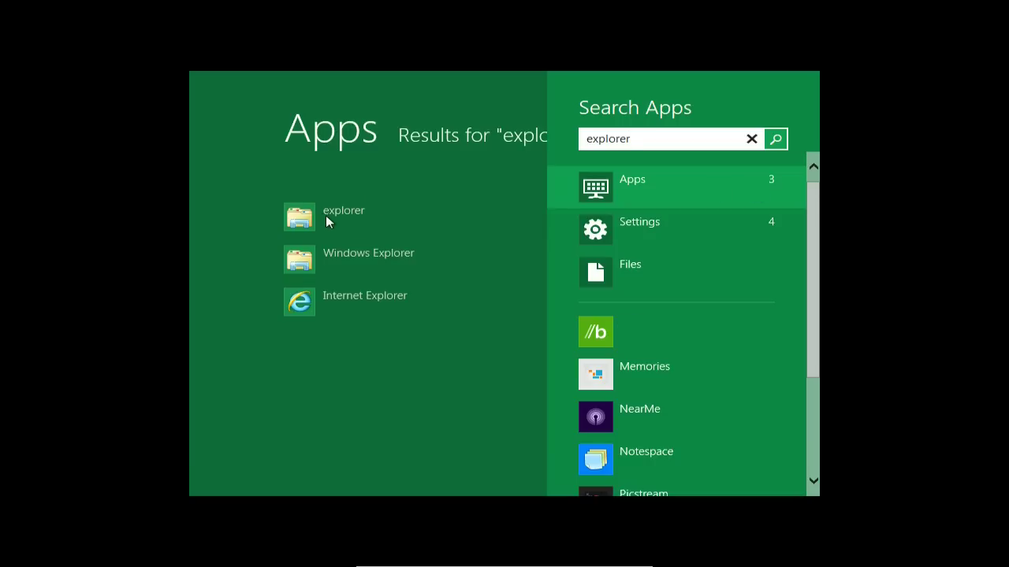
pyautogui.click(669, 235)
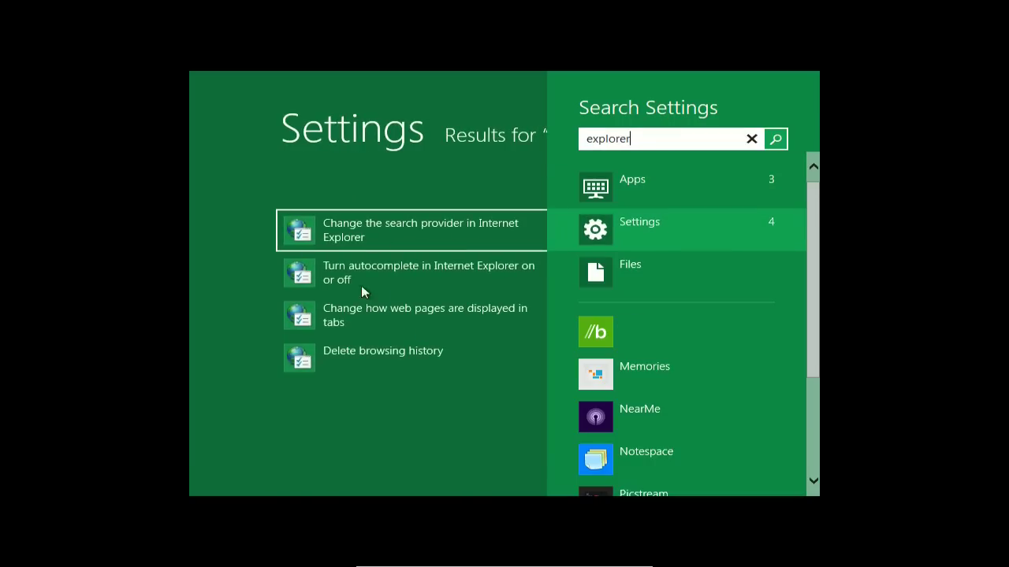
pyautogui.click(607, 284)
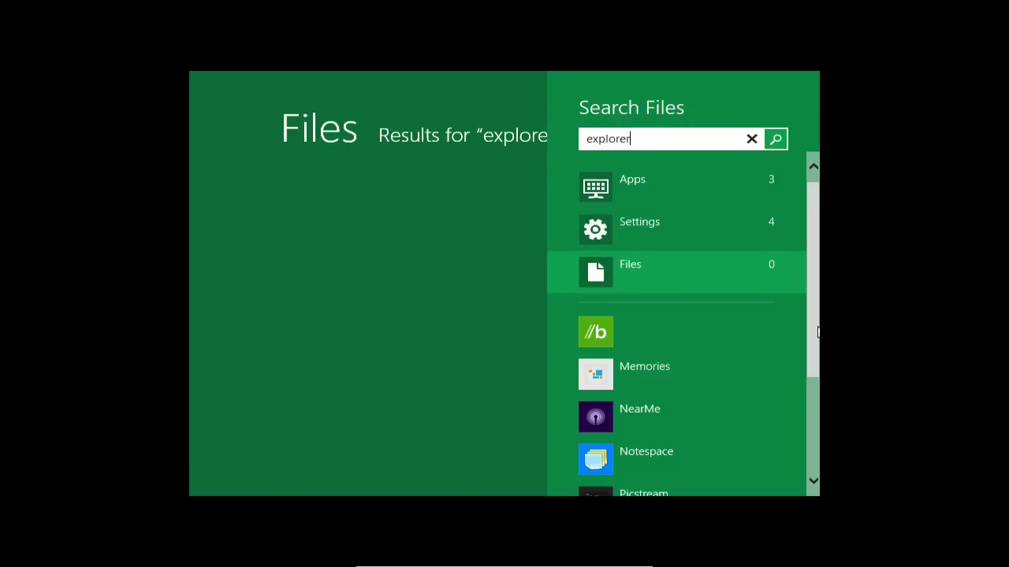
pyautogui.scroll(-3, 606, 280)
pyautogui.scroll(3, 814, 194)
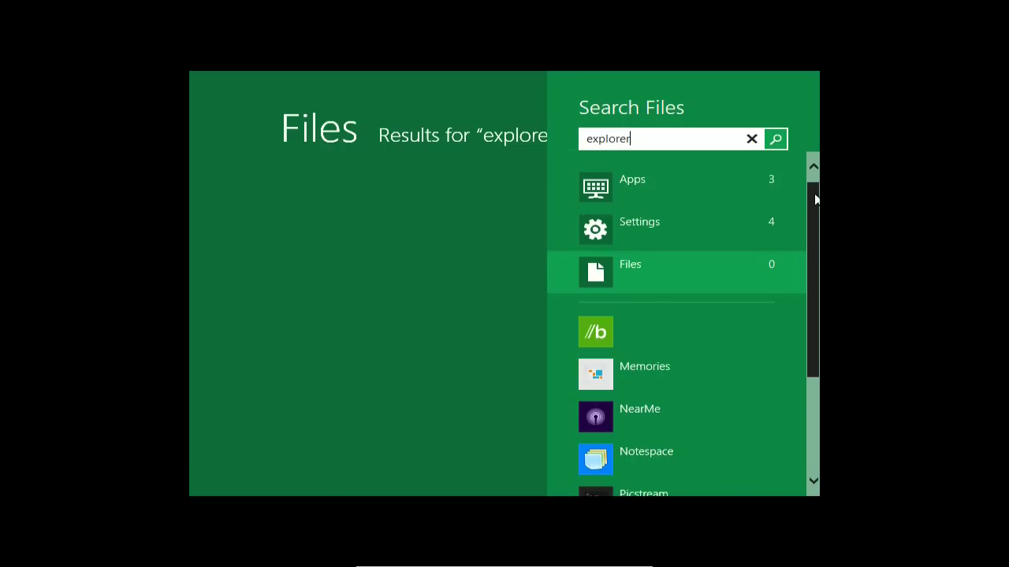
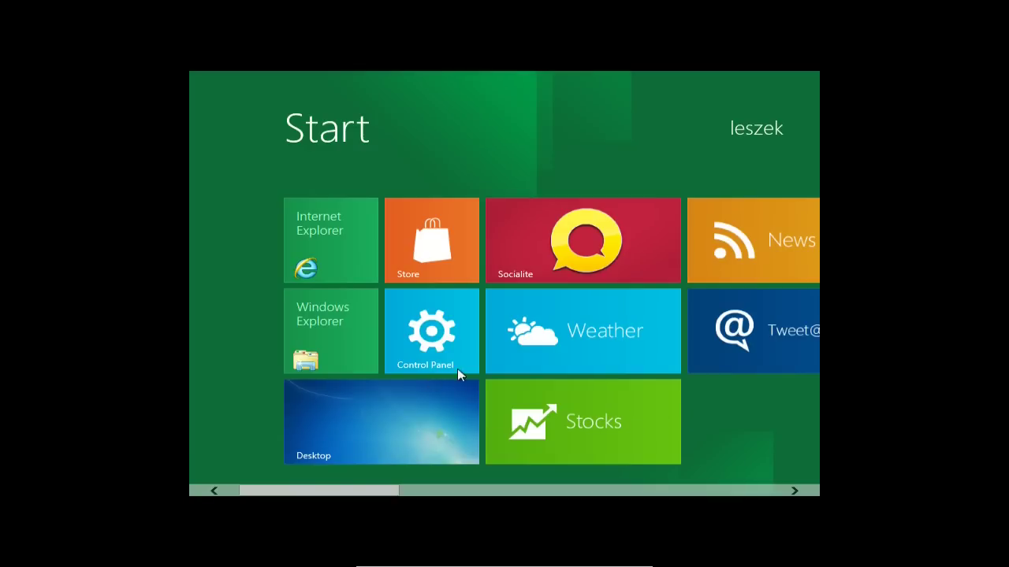
# Step: View the account options on the Start screen and look through the groups of app tiles
pyautogui.click(762, 128)
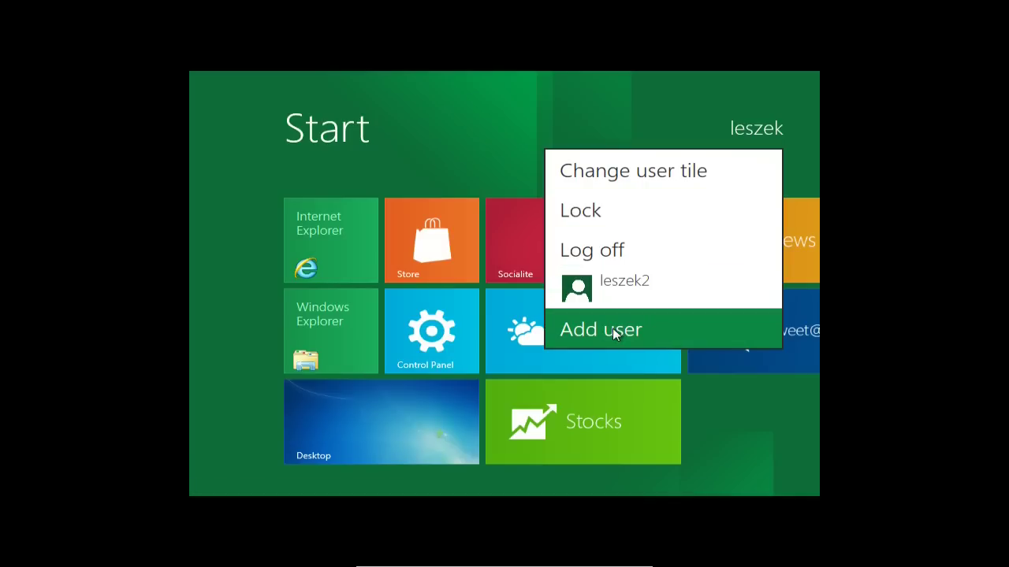
pyautogui.click(305, 162)
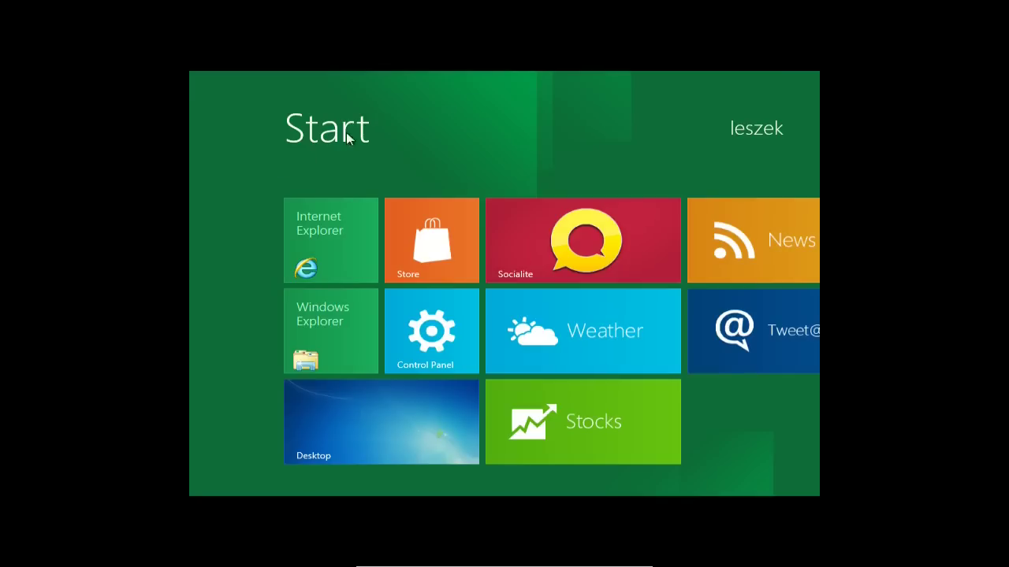
pyautogui.hscroll(5, 726, 483)
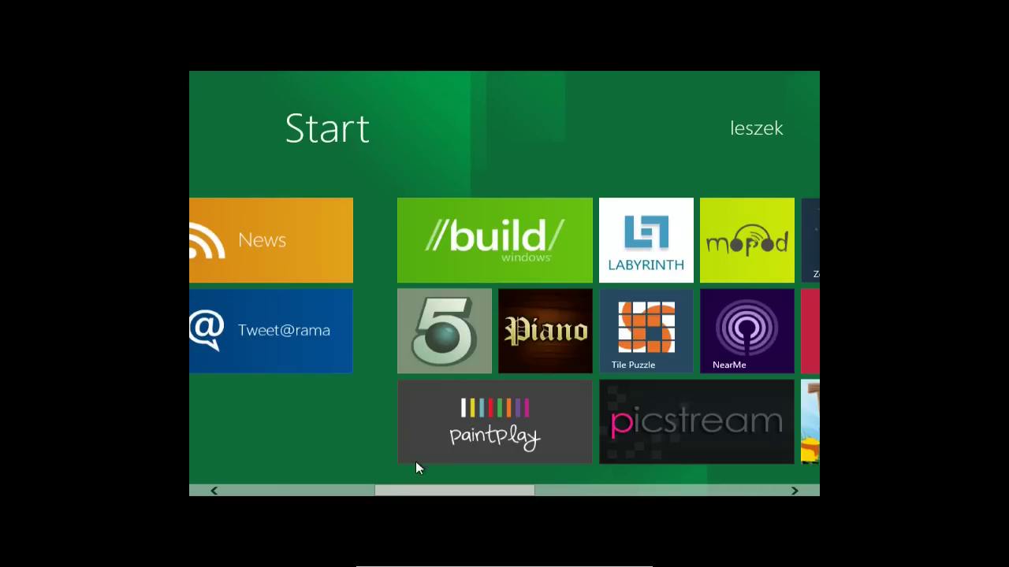
pyautogui.hscroll(-5, 260, 491)
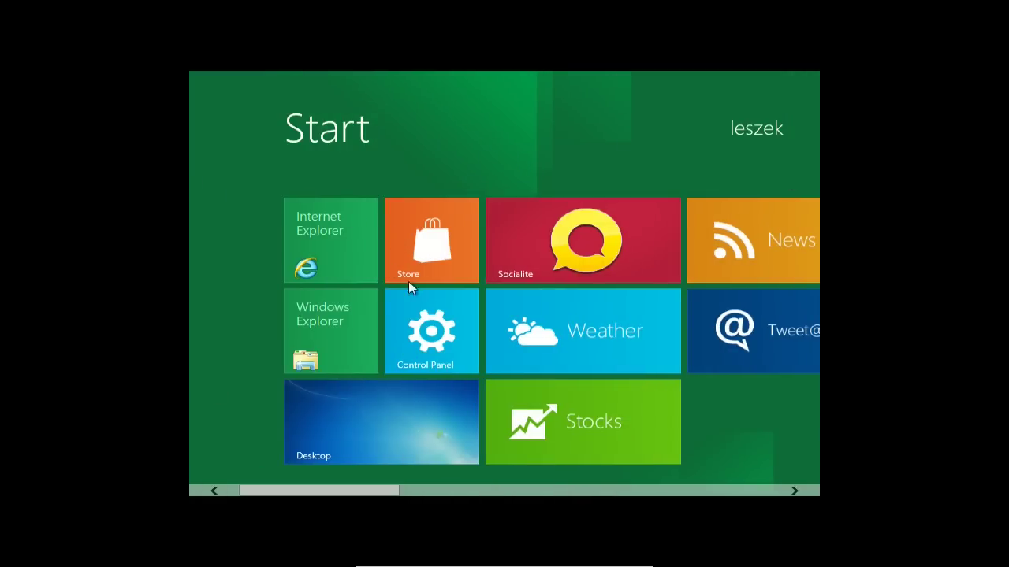
pyautogui.moveTo(313, 490); pyautogui.dragTo(715, 495)
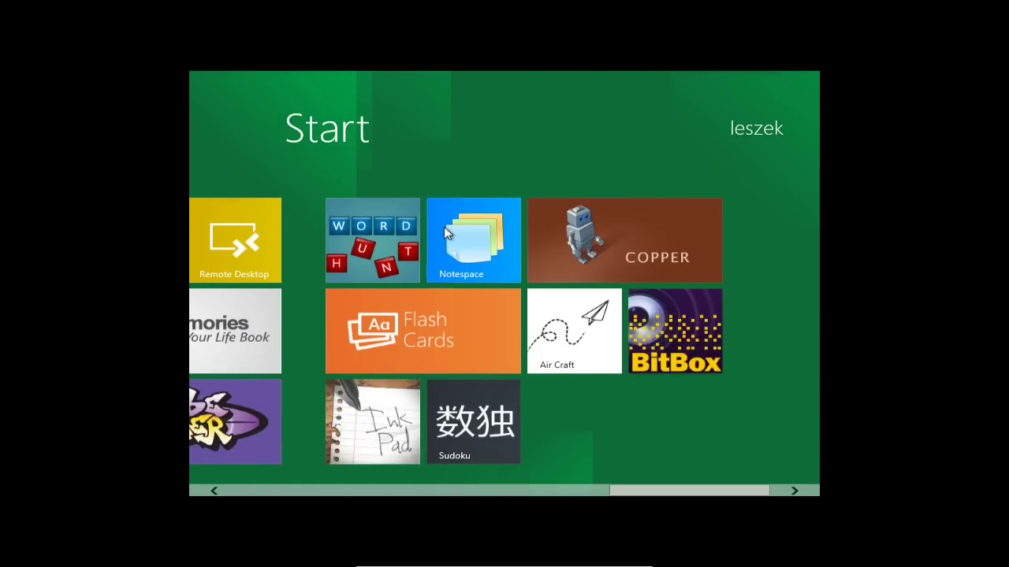
pyautogui.click(675, 360)
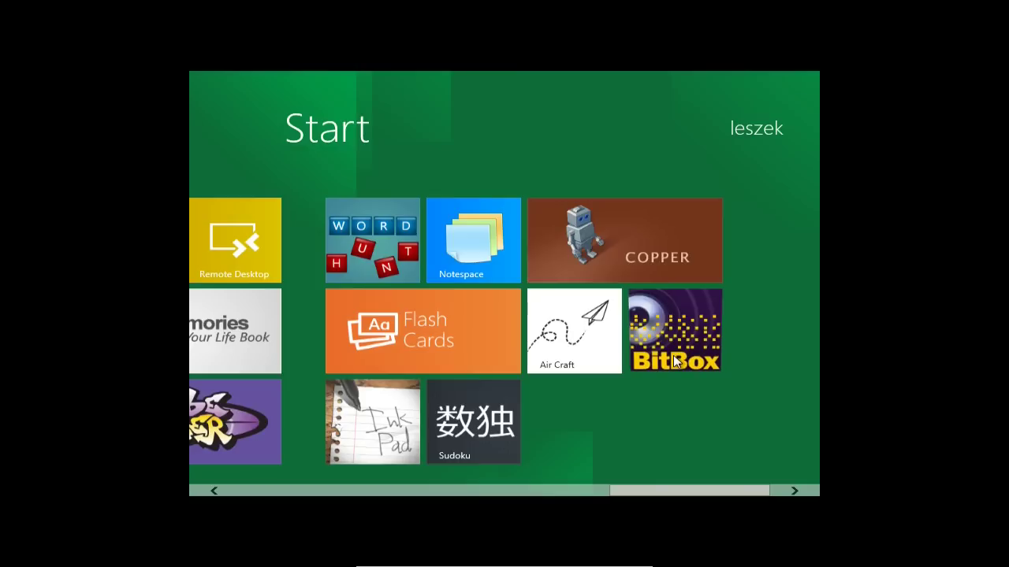
pyautogui.moveTo(591, 356); pyautogui.dragTo(622, 353)
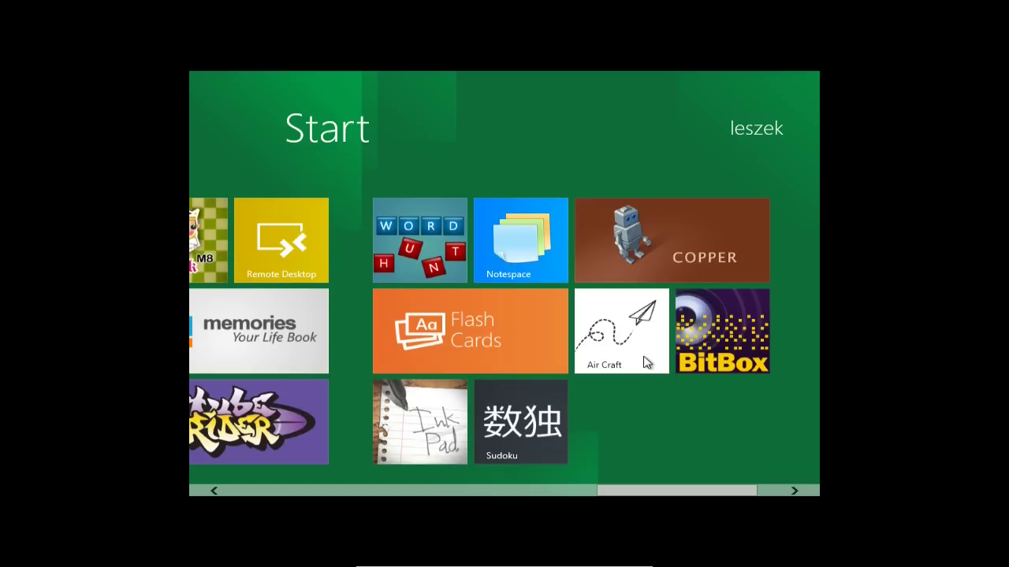
pyautogui.moveTo(674, 490); pyautogui.dragTo(318, 490)
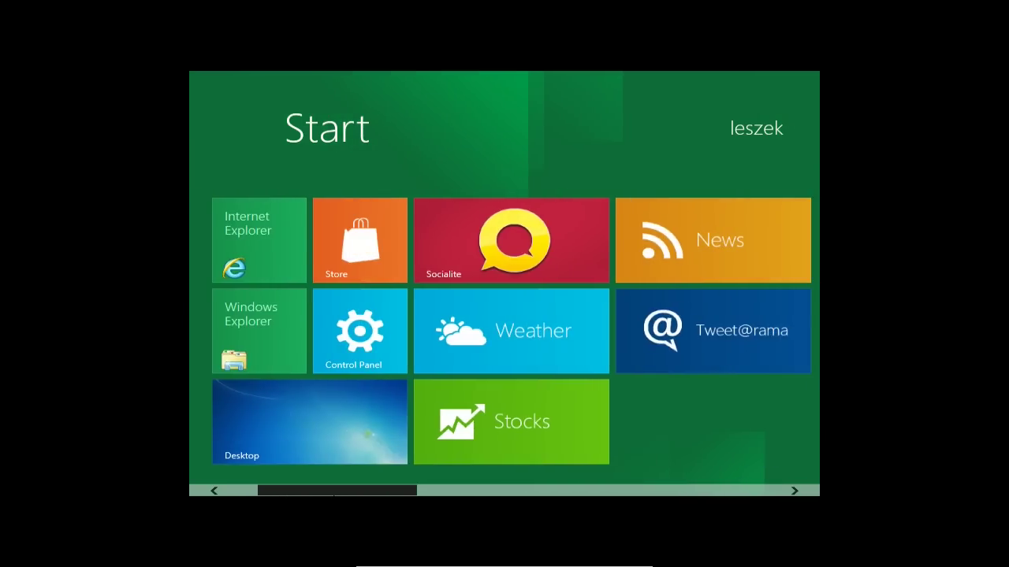
pyautogui.scroll(-2, 677, 411)
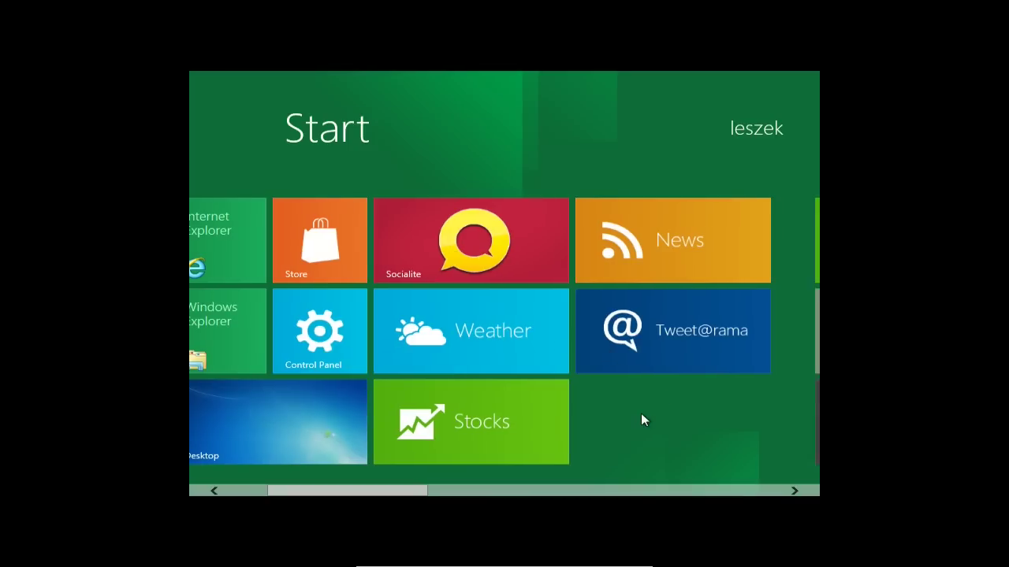
pyautogui.scroll(-5, 642, 416)
pyautogui.scroll(-5, 642, 415)
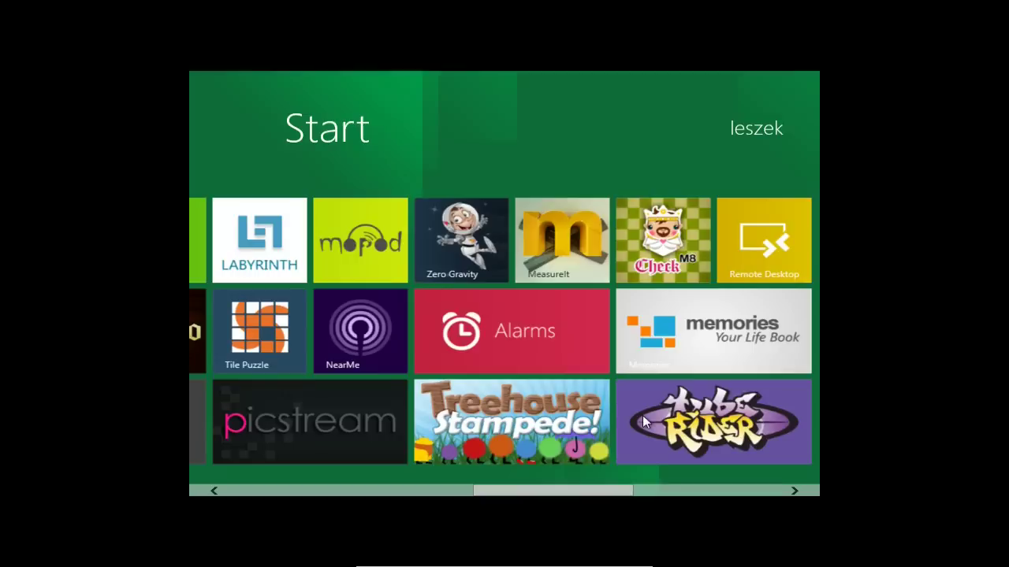
# Step: Switch to the running Control Panel app, return to the Start screen and browse the tiles through the last group
pyautogui.press('super+Tab')
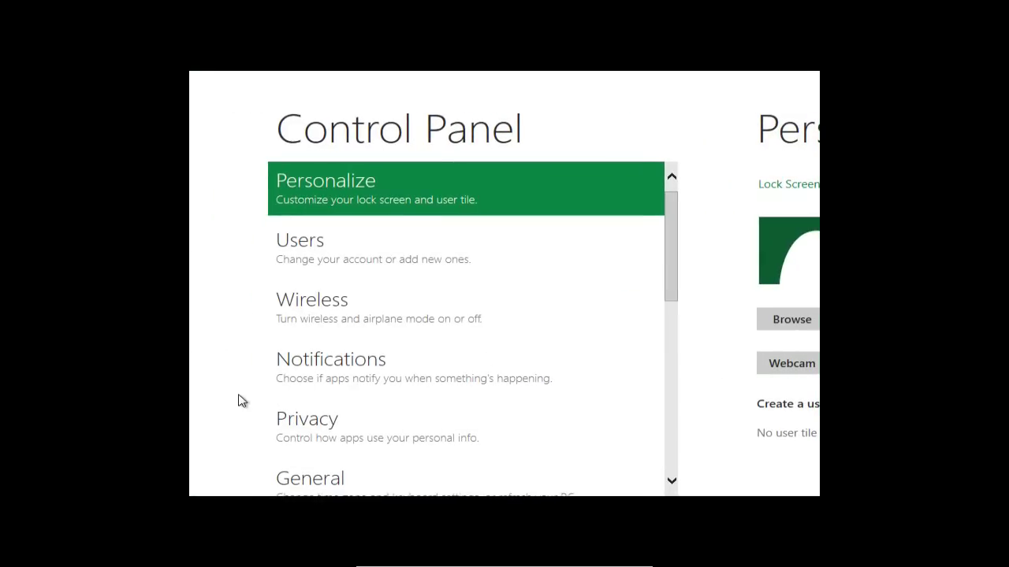
pyautogui.press('super')
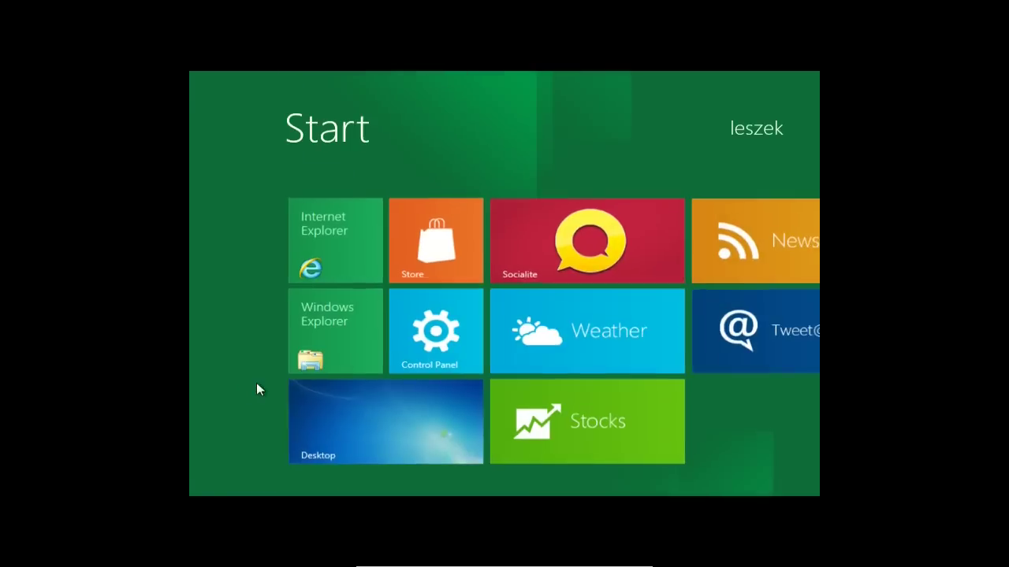
pyautogui.moveTo(318, 494); pyautogui.dragTo(533, 482)
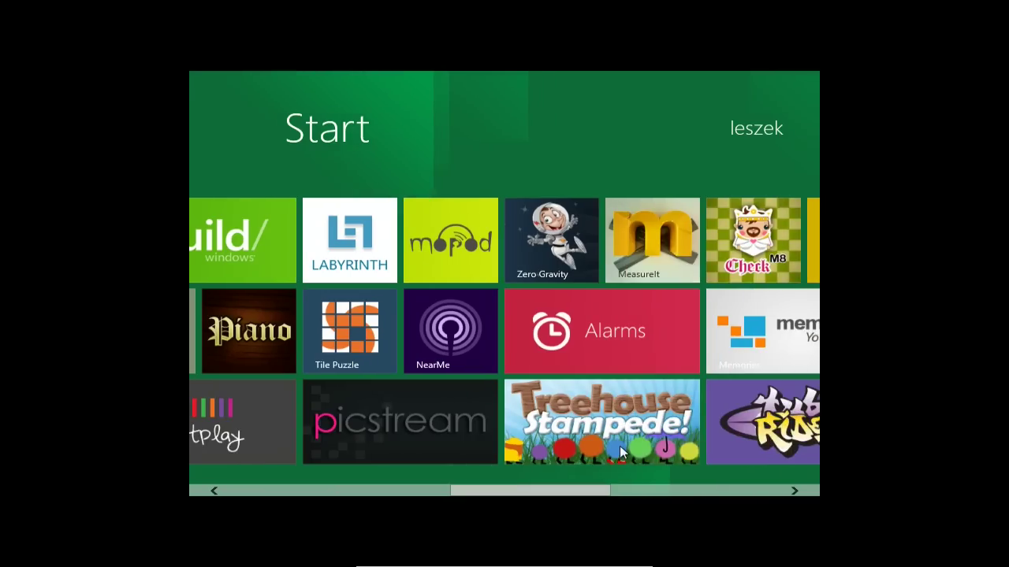
pyautogui.click(659, 492)
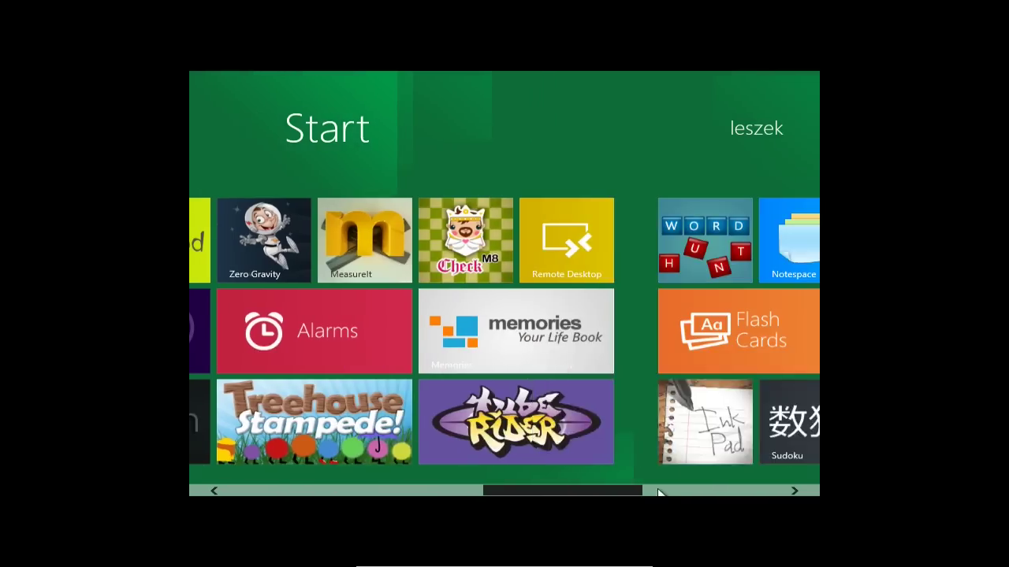
pyautogui.click(659, 492)
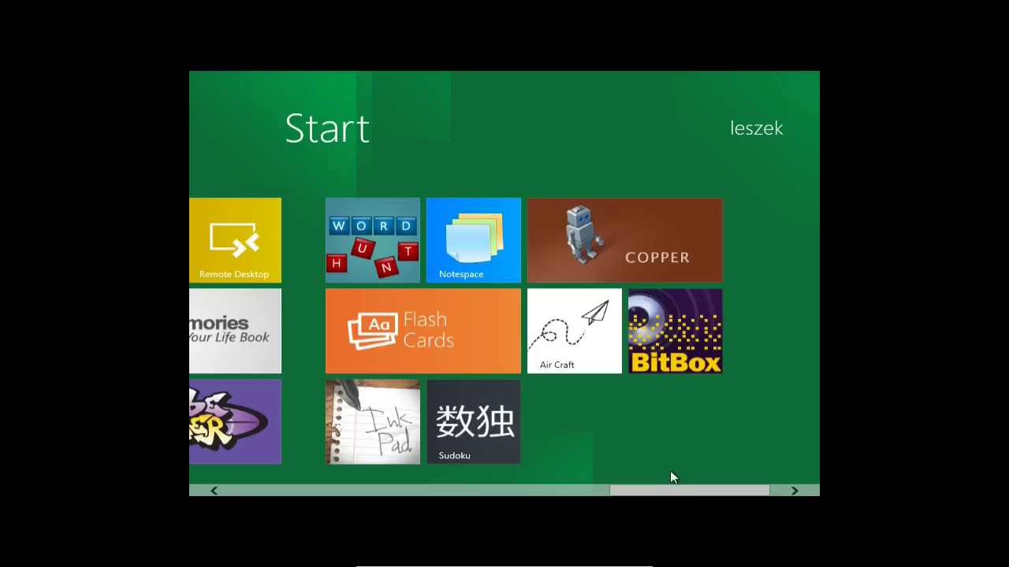
pyautogui.moveTo(686, 489); pyautogui.dragTo(203, 444)
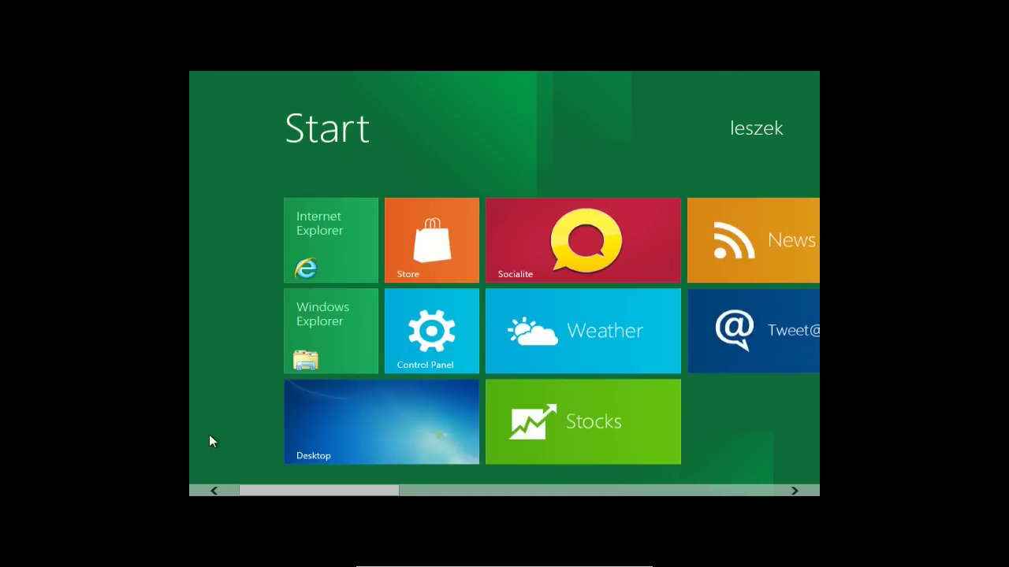
# Step: Launch Mozilla Firefox from the desktop without importing any data and decline making it the default browser
pyautogui.click(418, 441)
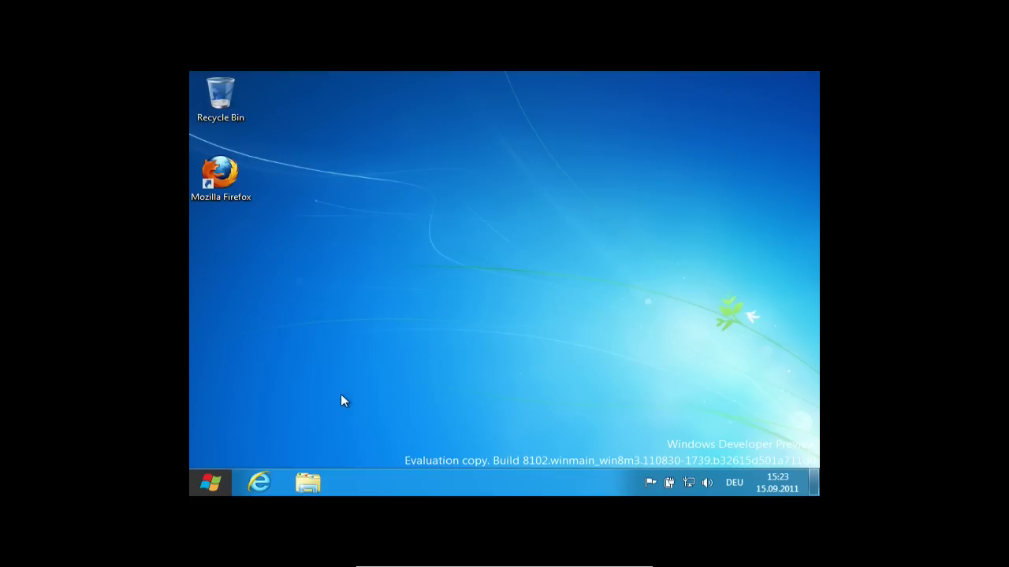
pyautogui.doubleClick(228, 183)
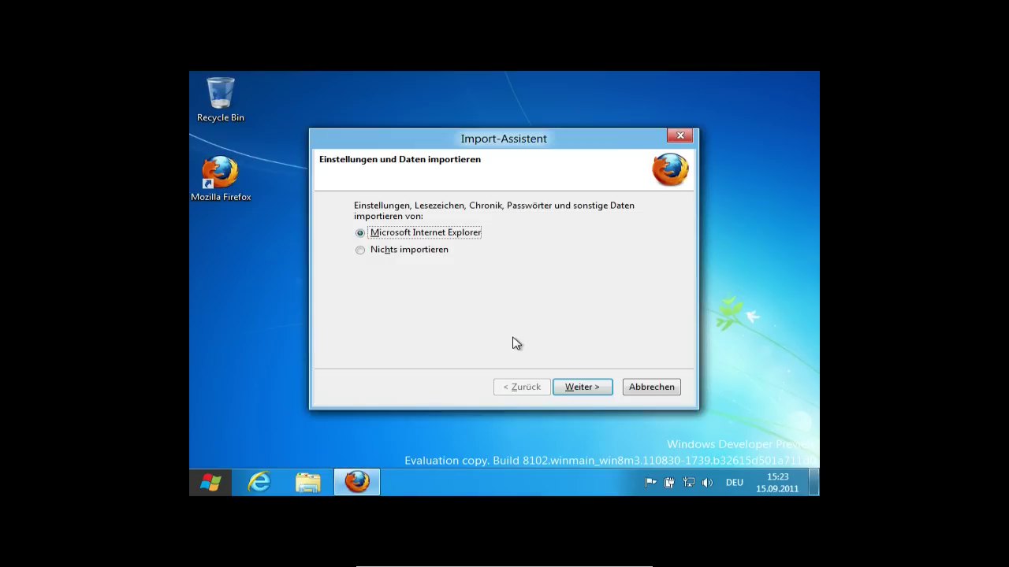
pyautogui.click(387, 249)
pyautogui.click(579, 387)
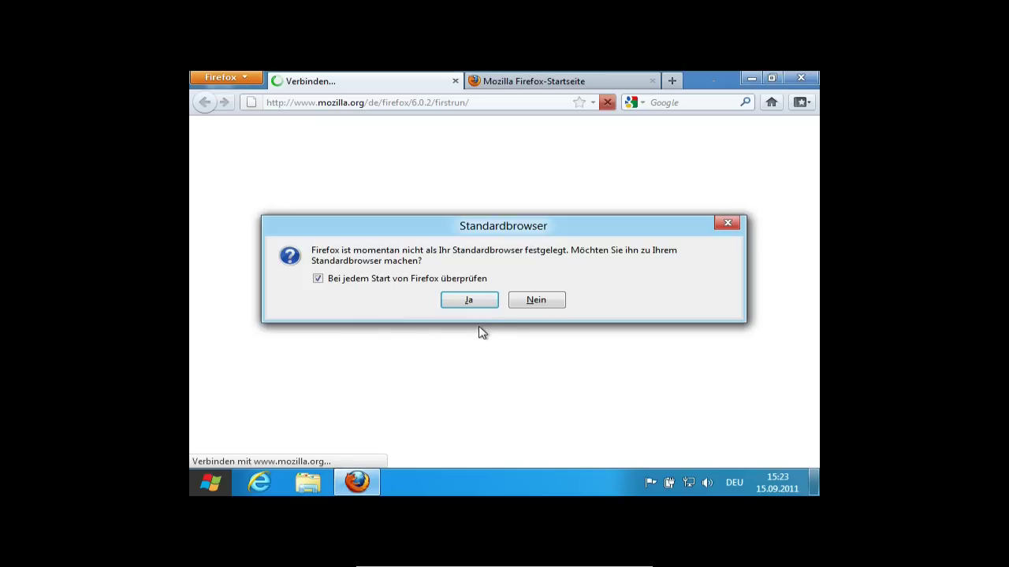
pyautogui.click(540, 304)
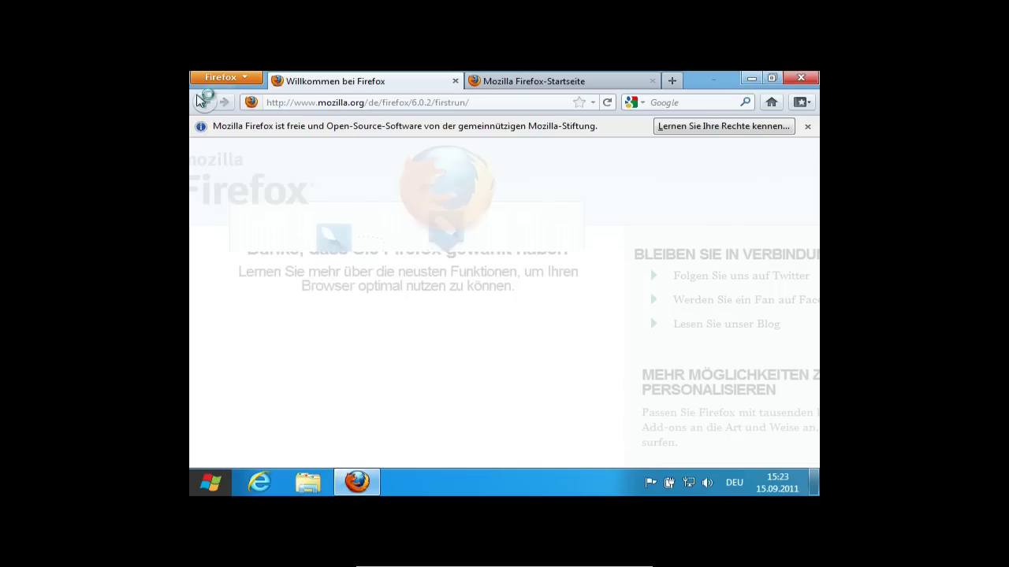
# Step: Check the Firefox version in the Über Firefox window and close it
pyautogui.click(246, 81)
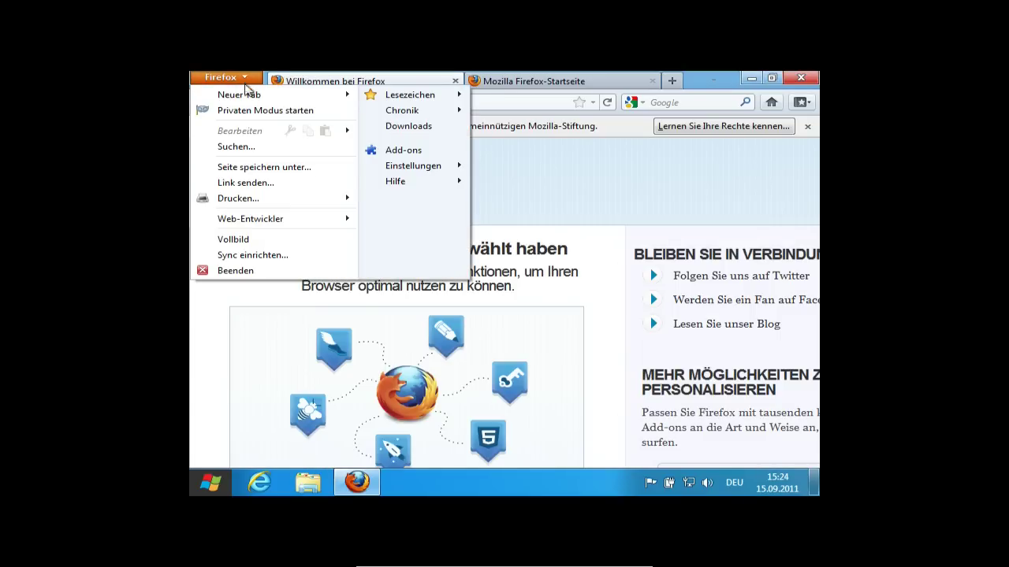
pyautogui.moveTo(464, 186)
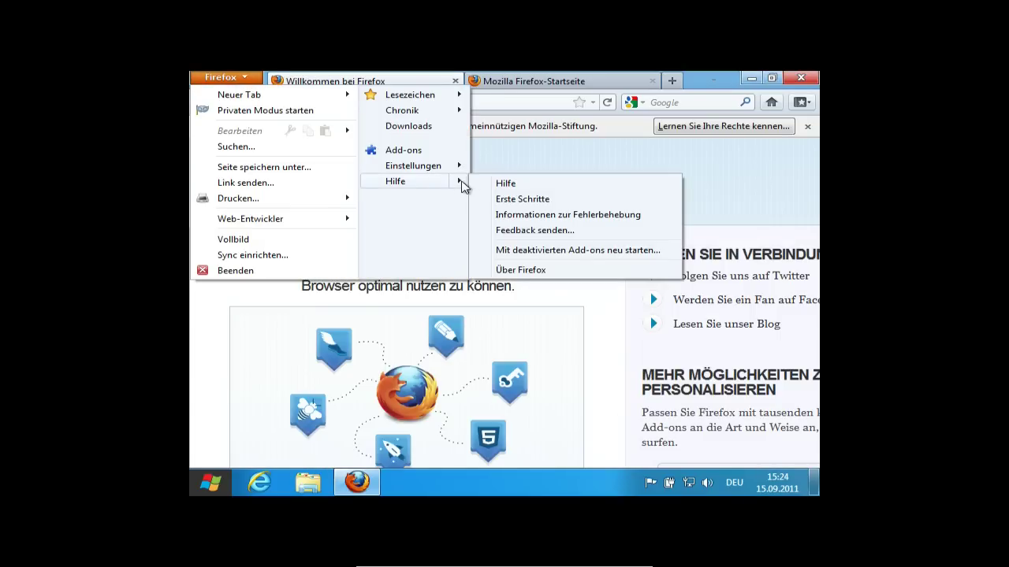
pyautogui.click(501, 269)
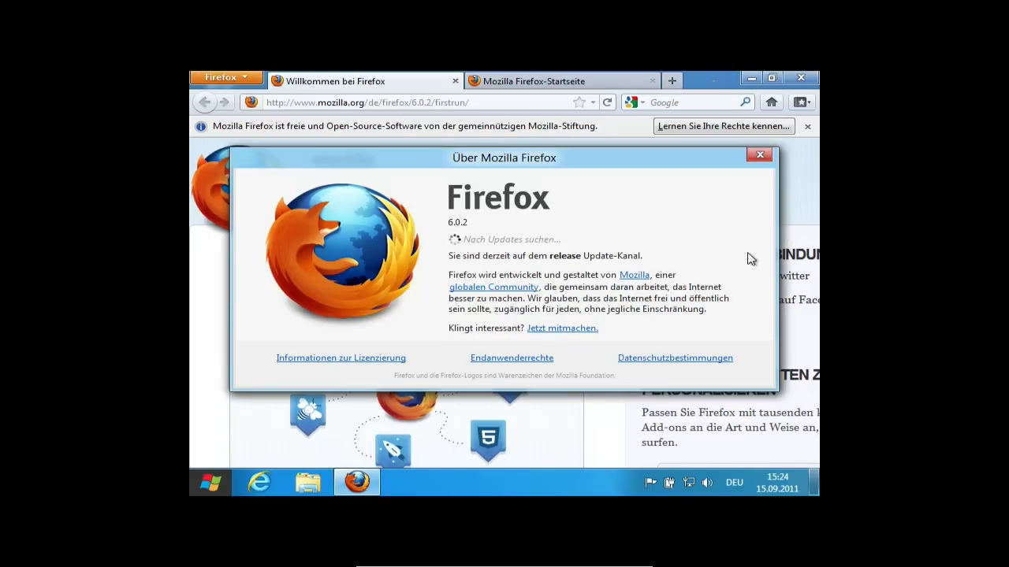
pyautogui.click(761, 156)
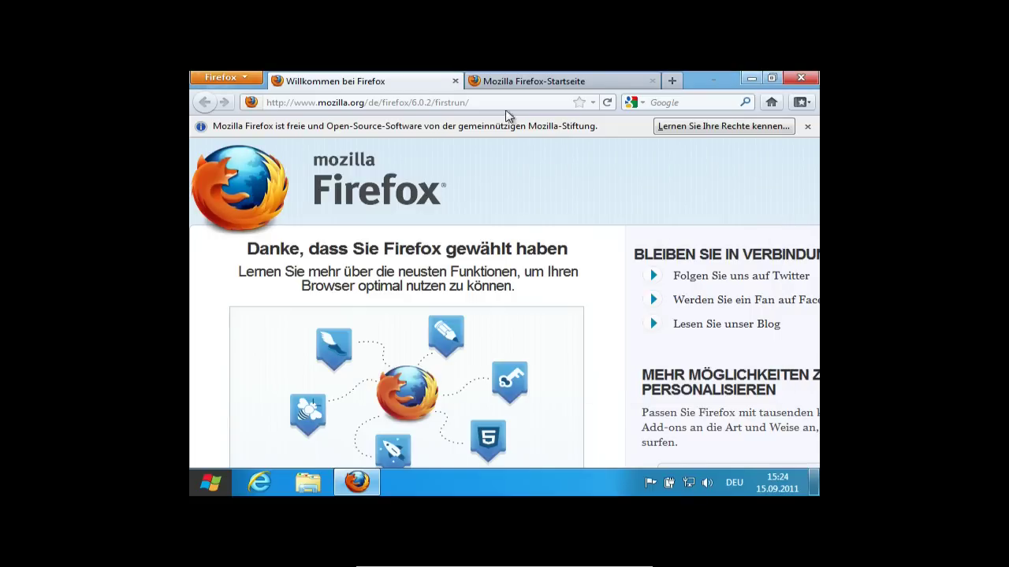
# Step: Close the Firefox welcome tab and exit the browser
pyautogui.click(455, 81)
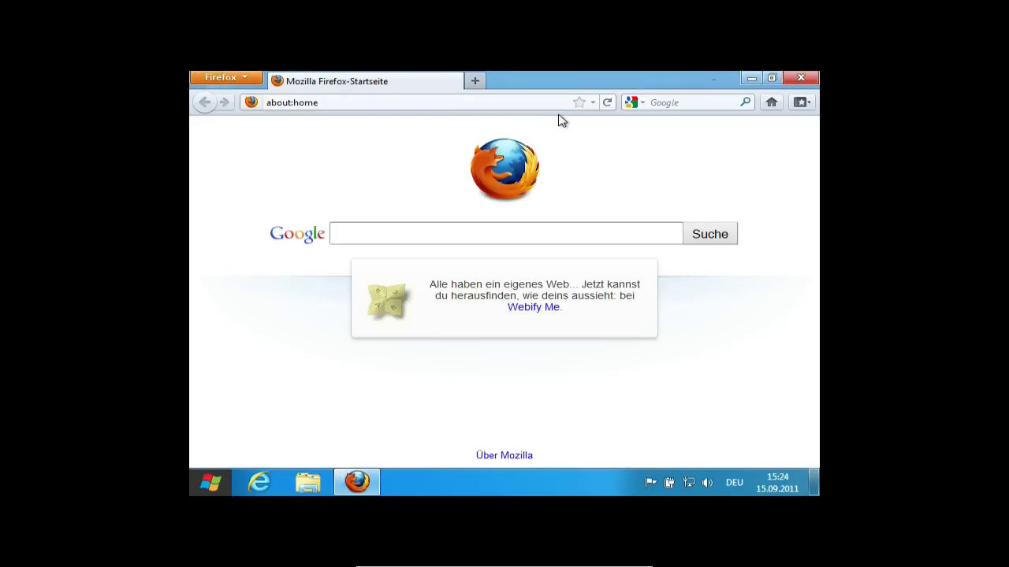
pyautogui.click(711, 80)
pyautogui.click(712, 79)
pyautogui.click(799, 78)
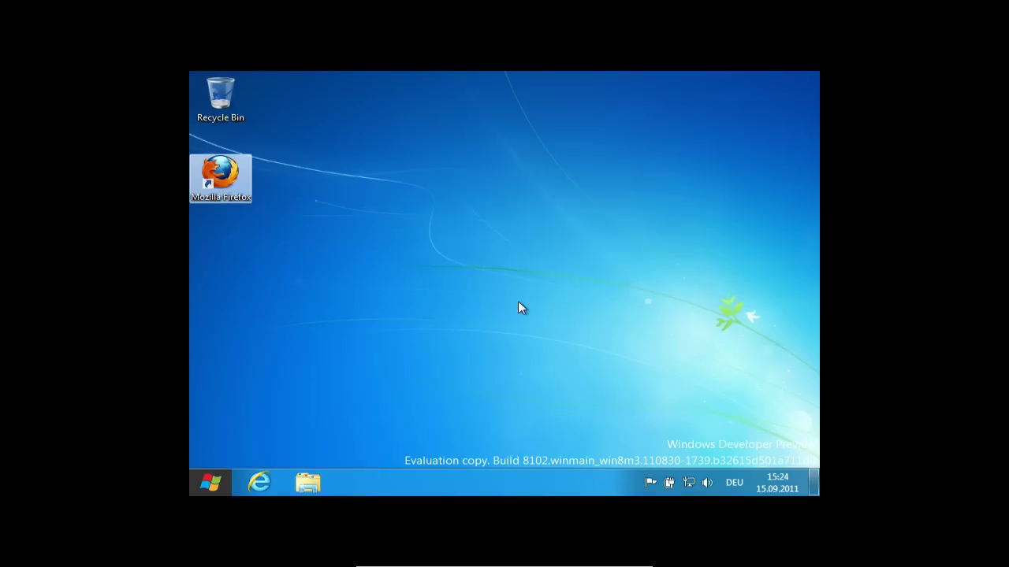
# Step: View the Screen Resolution settings for the desktop and close them
pyautogui.rightClick(331, 209)
pyautogui.click(411, 343)
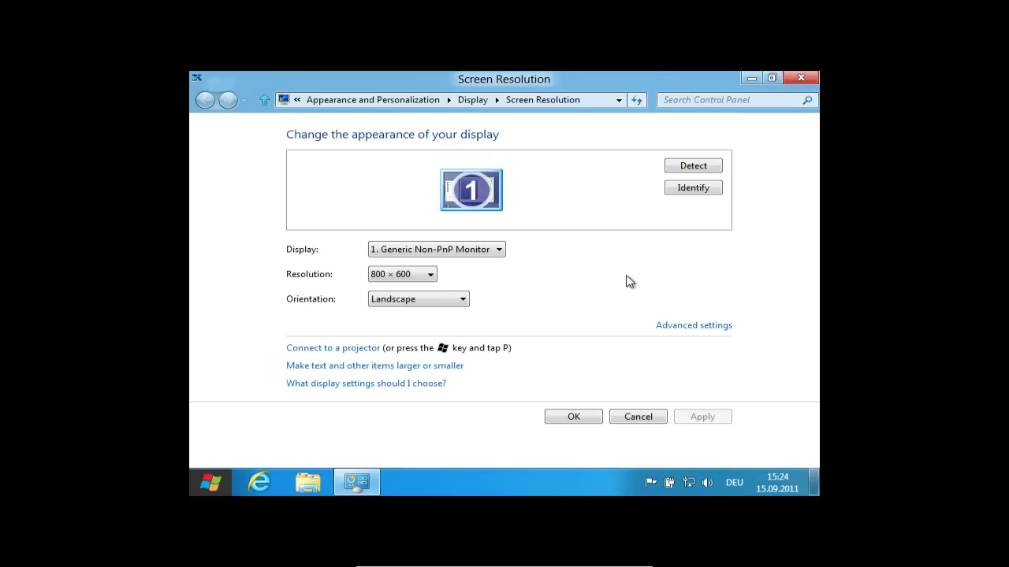
pyautogui.click(801, 79)
# Step: Add the CPU Meter gadget to the desktop and close the gadget gallery
pyautogui.rightClick(326, 260)
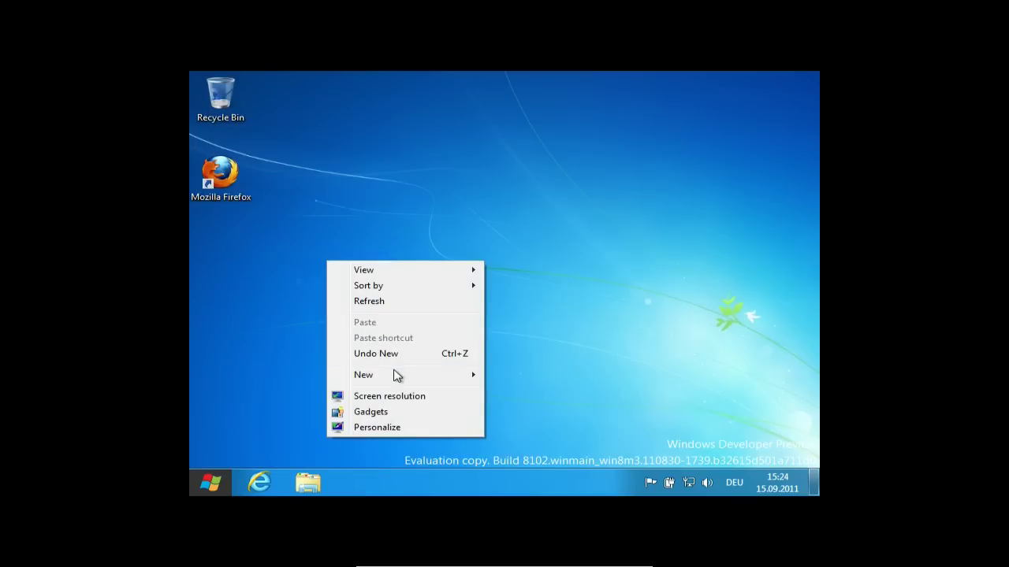
pyautogui.click(401, 414)
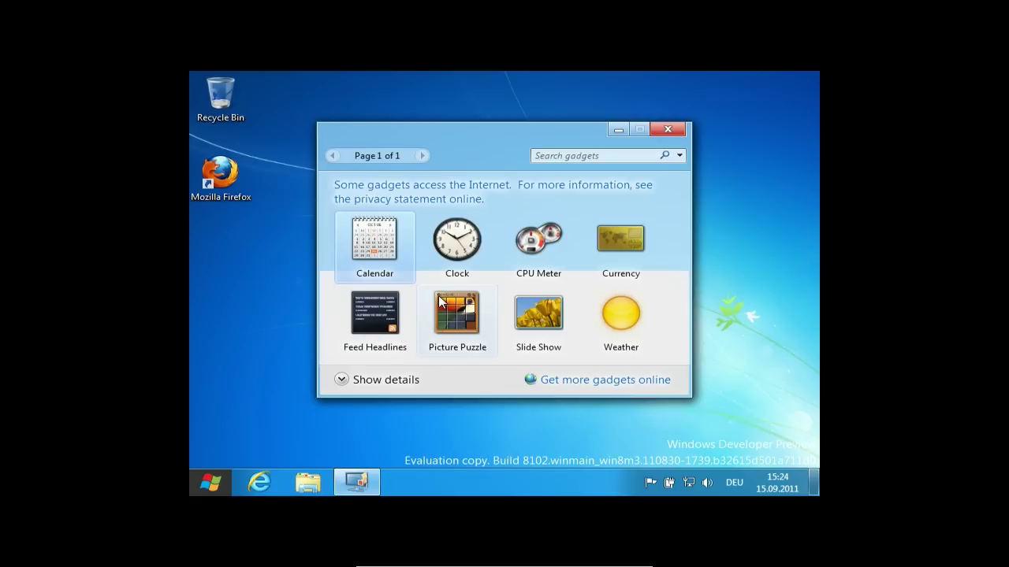
pyautogui.moveTo(526, 126); pyautogui.dragTo(394, 171)
pyautogui.moveTo(406, 283); pyautogui.dragTo(644, 162)
pyautogui.moveTo(391, 179); pyautogui.dragTo(473, 187)
pyautogui.click(618, 183)
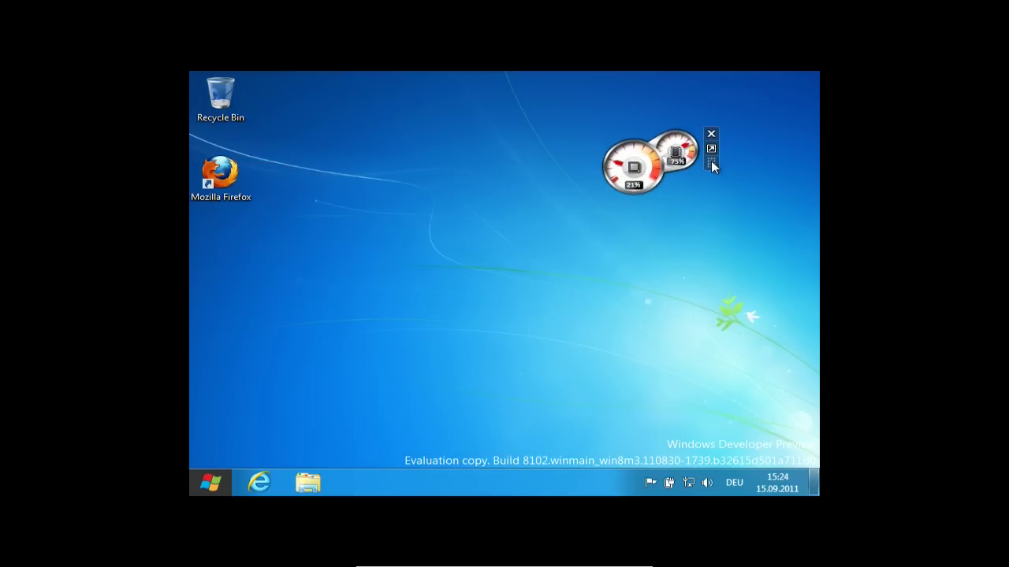
# Step: Try moving and resizing the CPU Meter gadget, and remove it from the desktop
pyautogui.moveTo(713, 164); pyautogui.dragTo(680, 214)
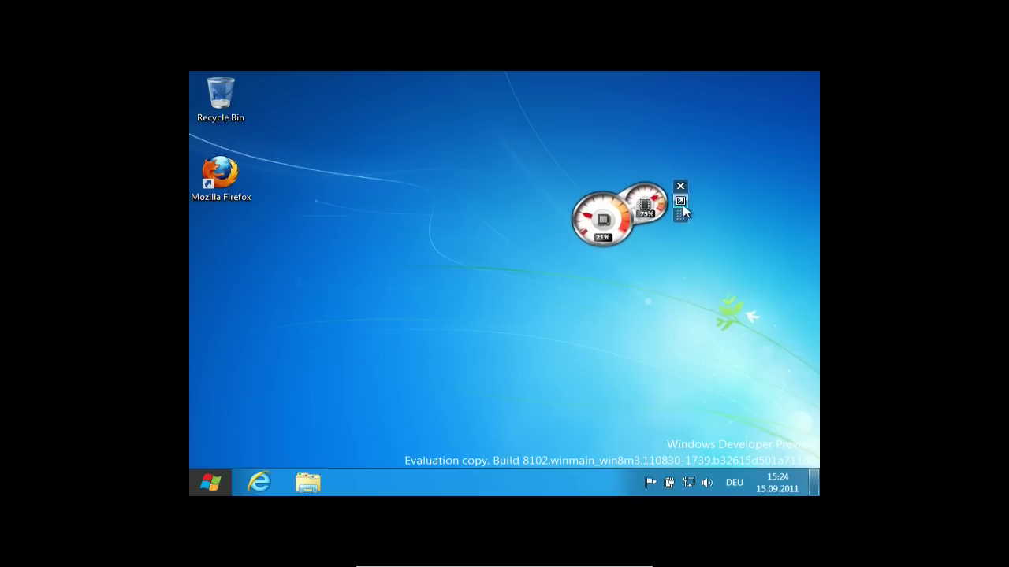
pyautogui.click(681, 203)
pyautogui.click(681, 202)
pyautogui.click(680, 186)
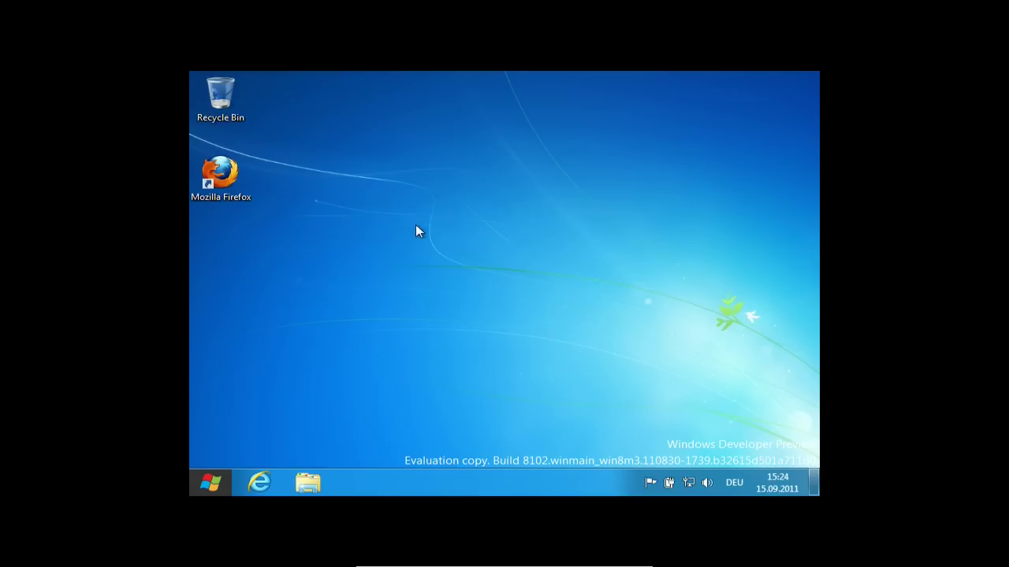
# Step: Open the desktop's Personalization settings and look through the available themes
pyautogui.rightClick(338, 197)
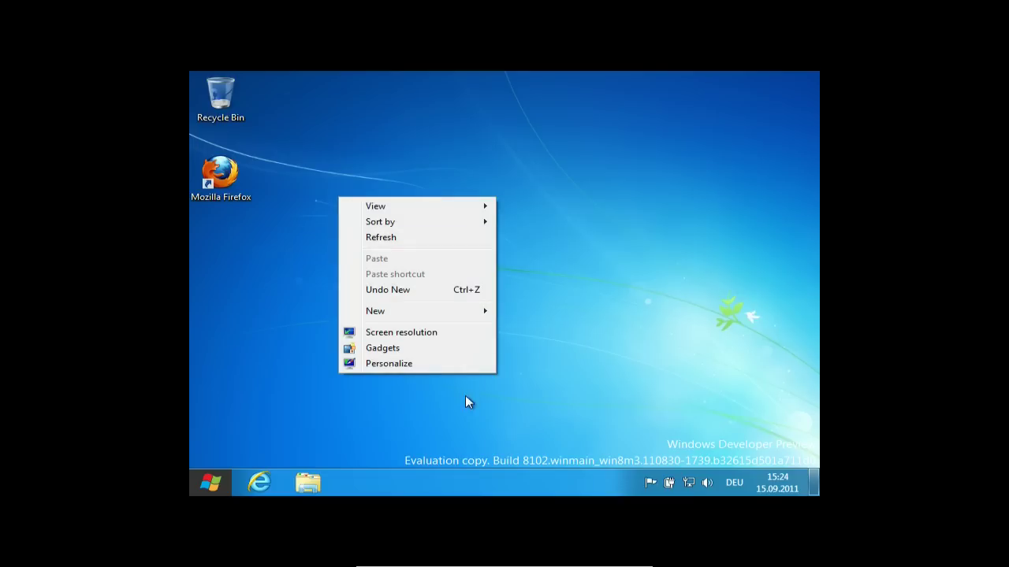
pyautogui.click(422, 365)
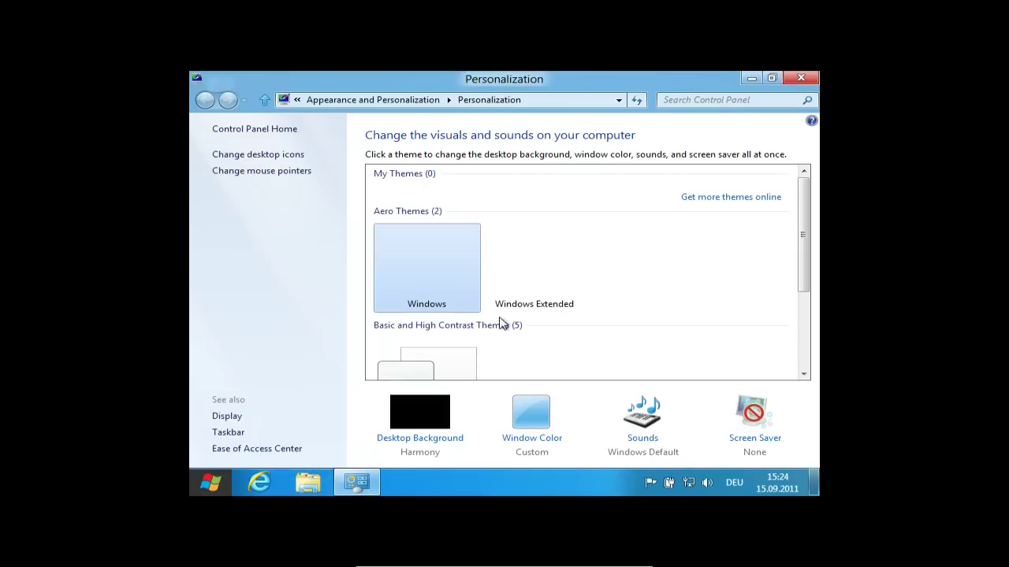
pyautogui.moveTo(803, 272); pyautogui.dragTo(813, 198)
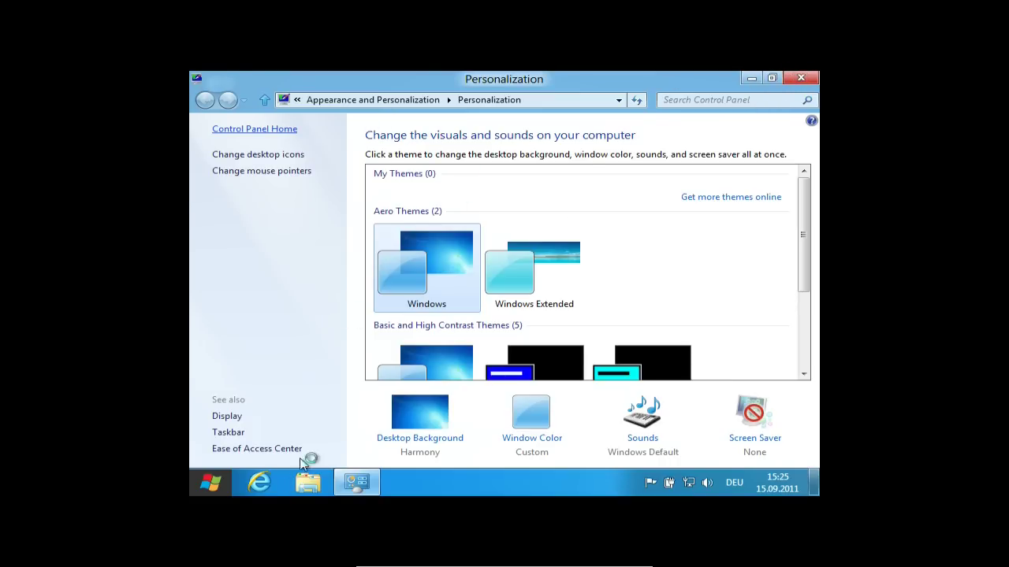
# Step: Open Internet Explorer on the desktop
pyautogui.click(261, 481)
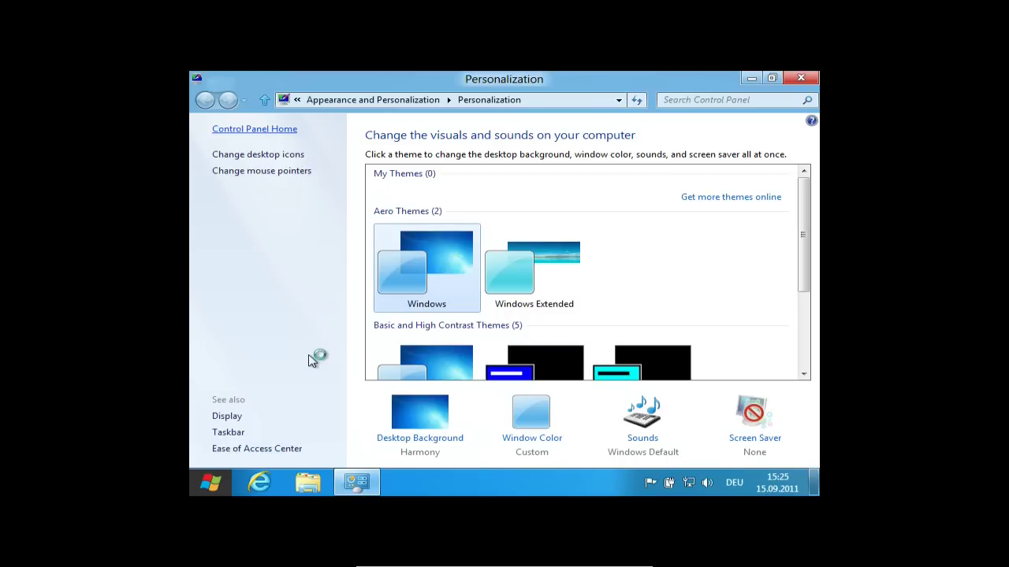